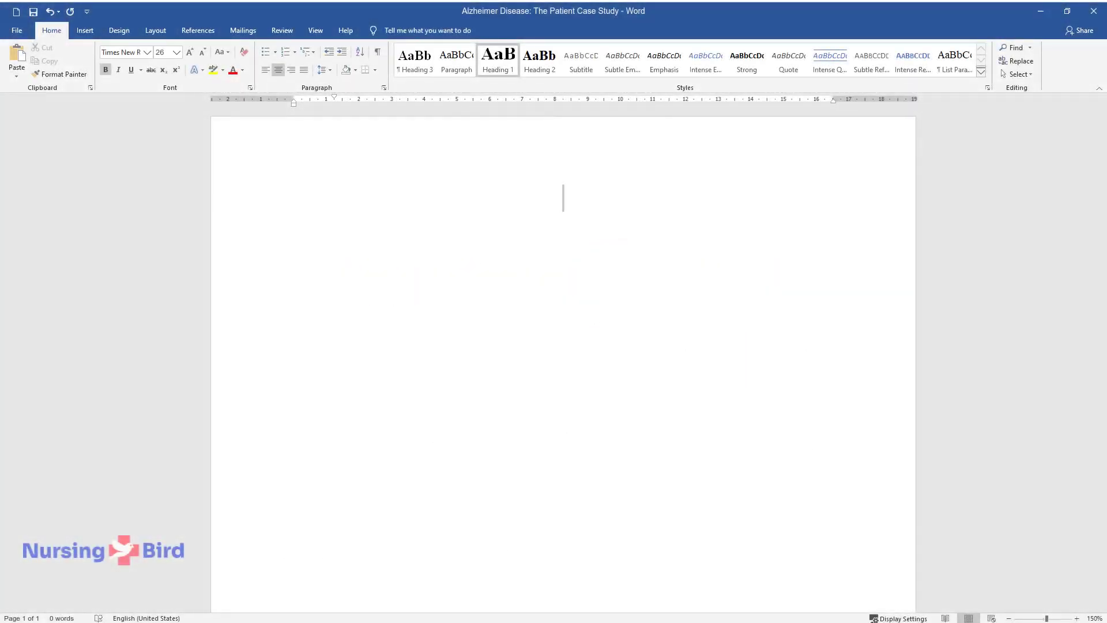
Step: Type the title 'Alzheimer Disease: The Patient Case Study', then start the body with 'Concerning Mr. M's primary diagnosis…'
text(Alzheimer D)
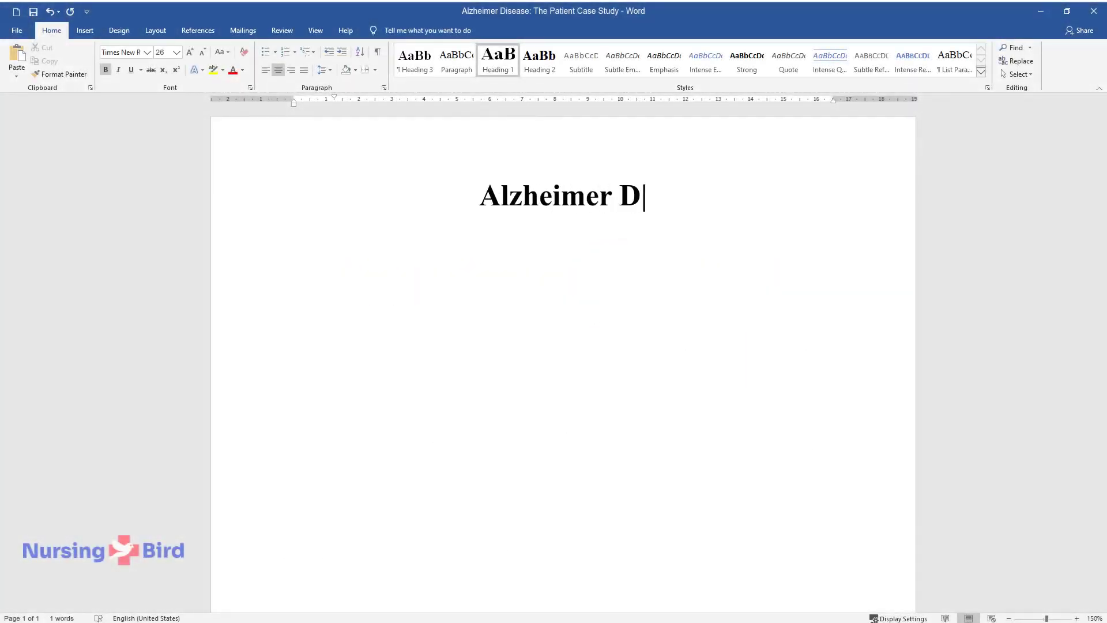
text(isease: The Patient Case Study)
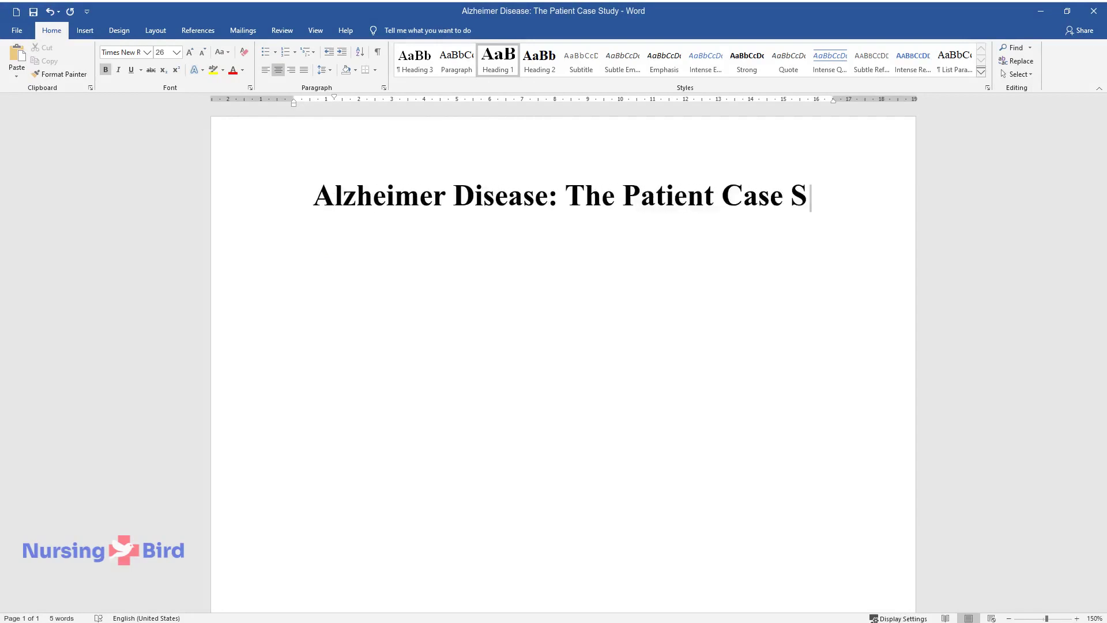
key(Return)
text(Concerning)
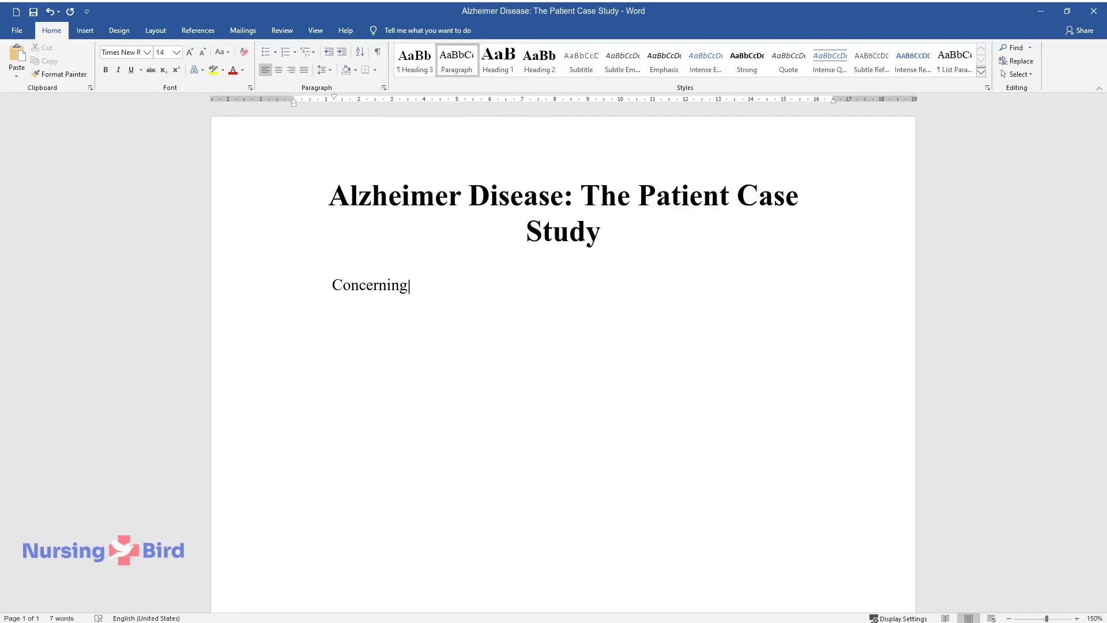
text( Mr. M's primary diagnosis, Alzhei)
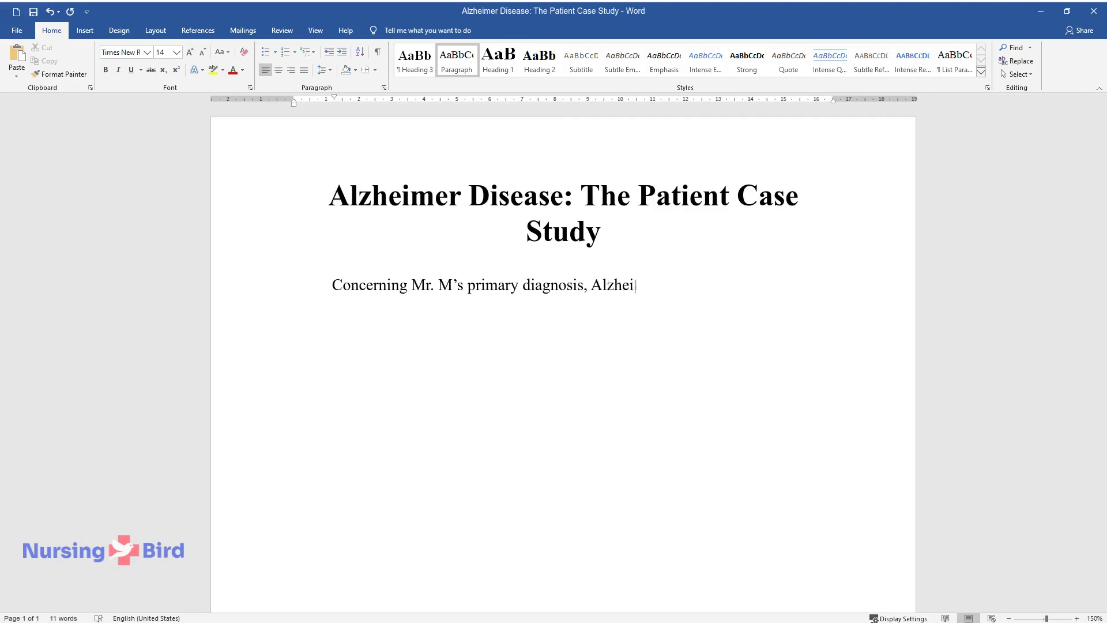
text(mer's Disease (AD) is the most lik)
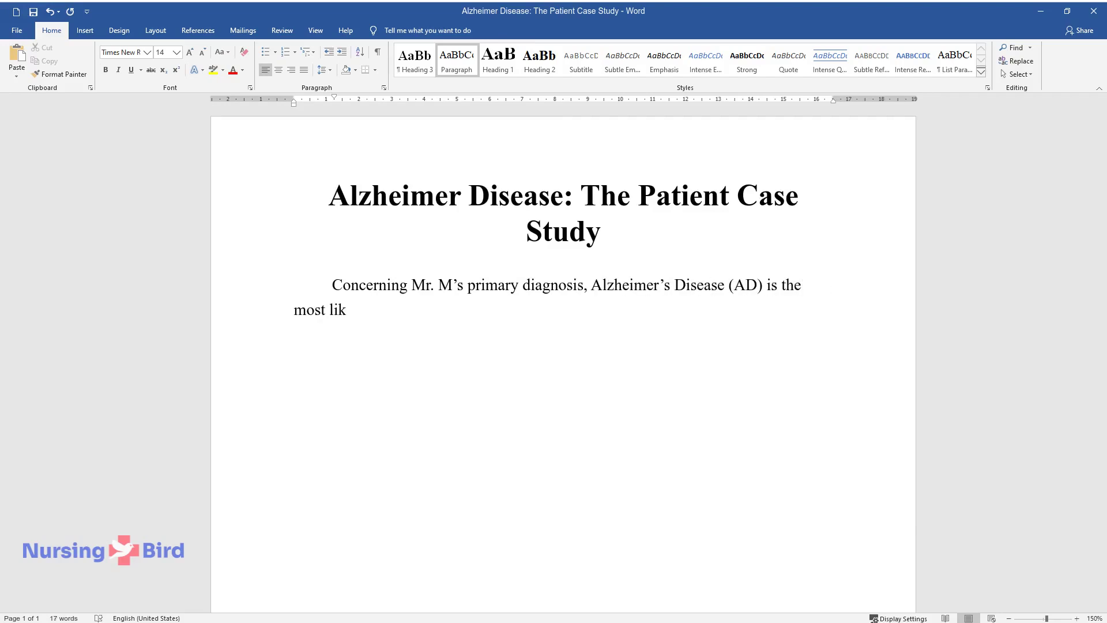
text(ely option that should be consider)
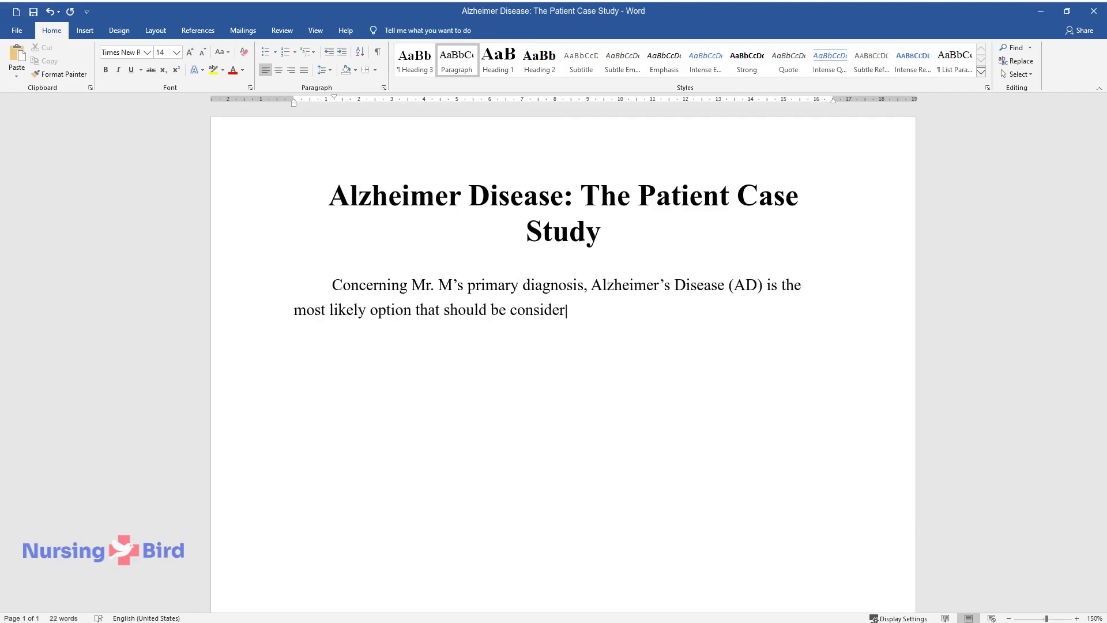
text(ed in the patient's further treatment and family ed)
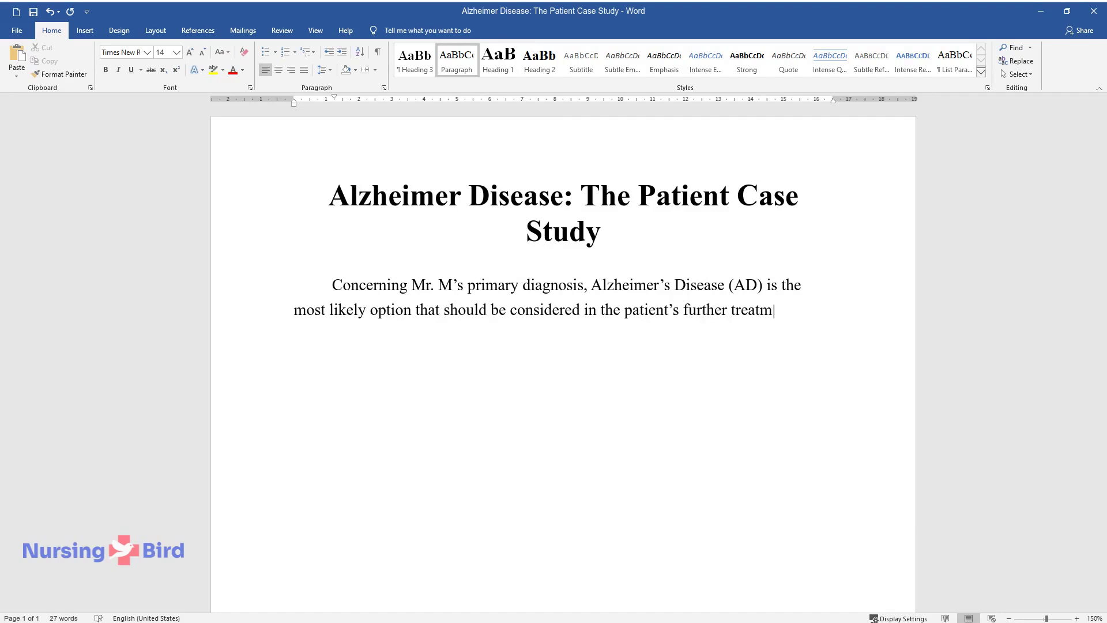
text(ucation. Typical)
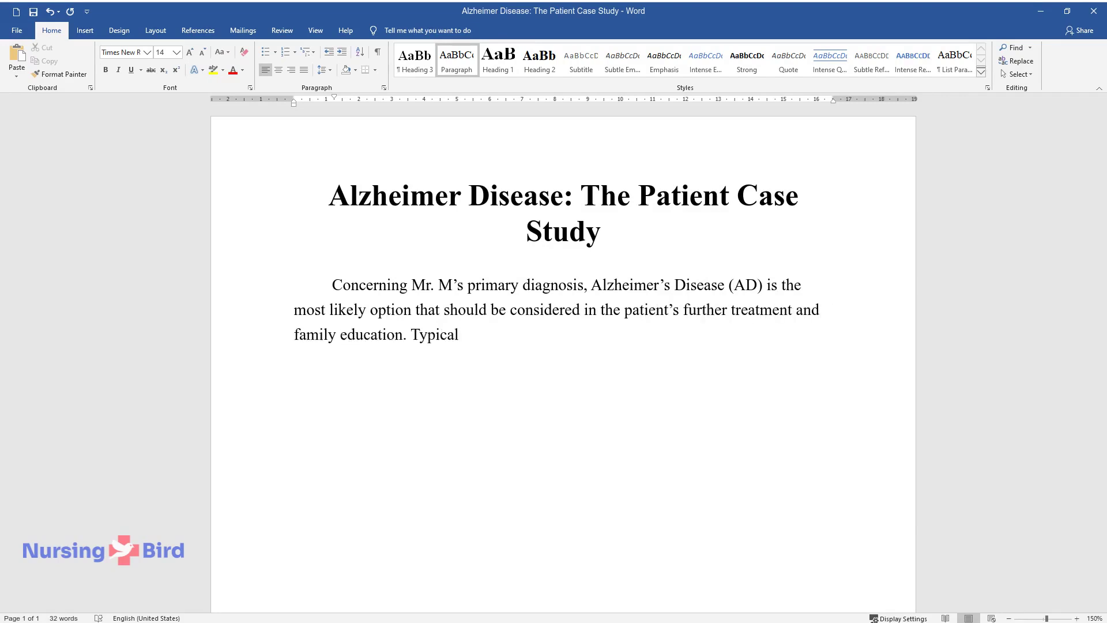
text( symptoms of the disease include me)
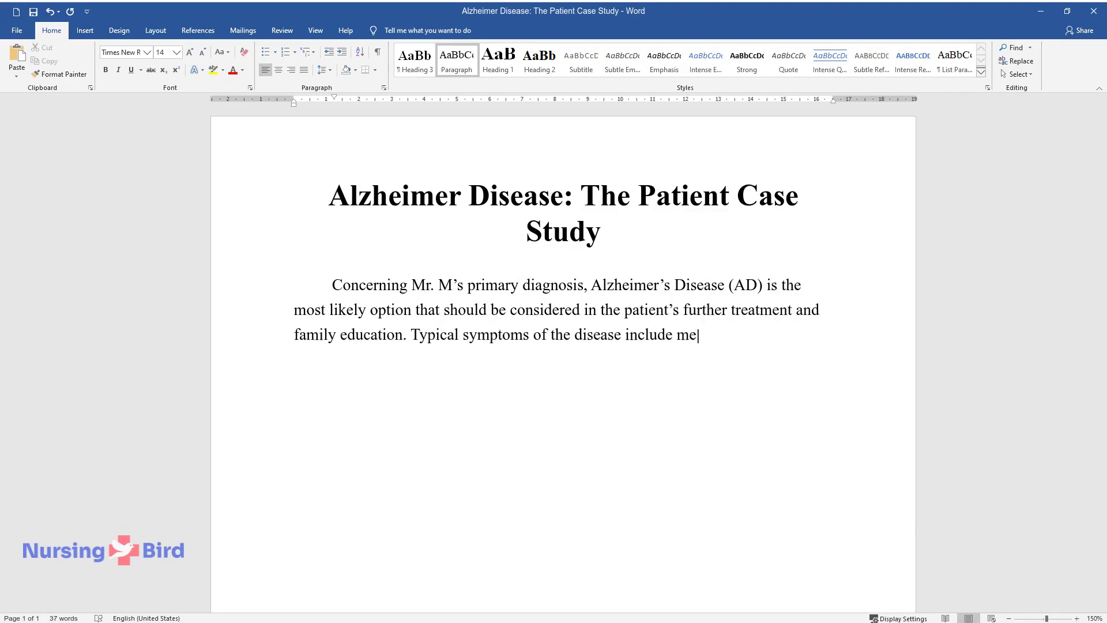
text(mory loss, which is evidenced in the patient havin)
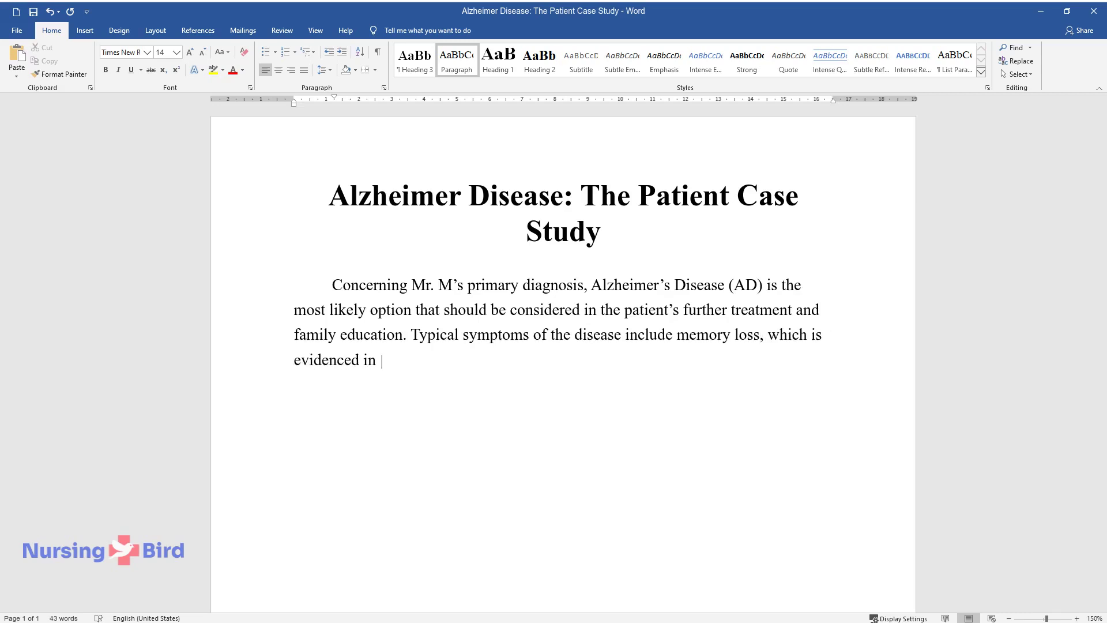
text(g issues recallin)
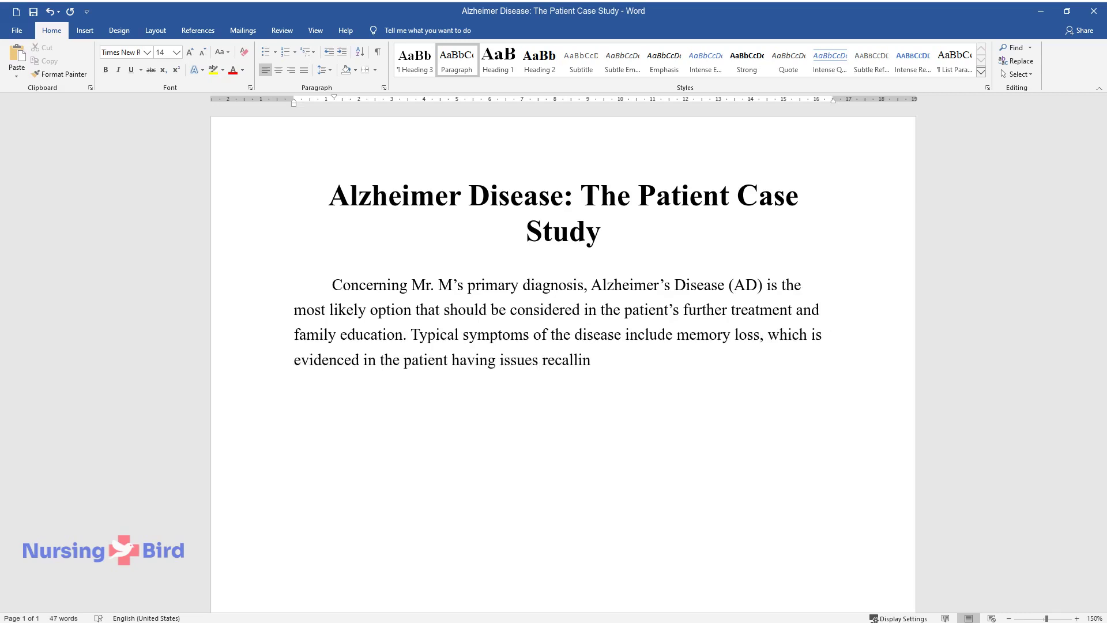
text(g the names of his family members,)
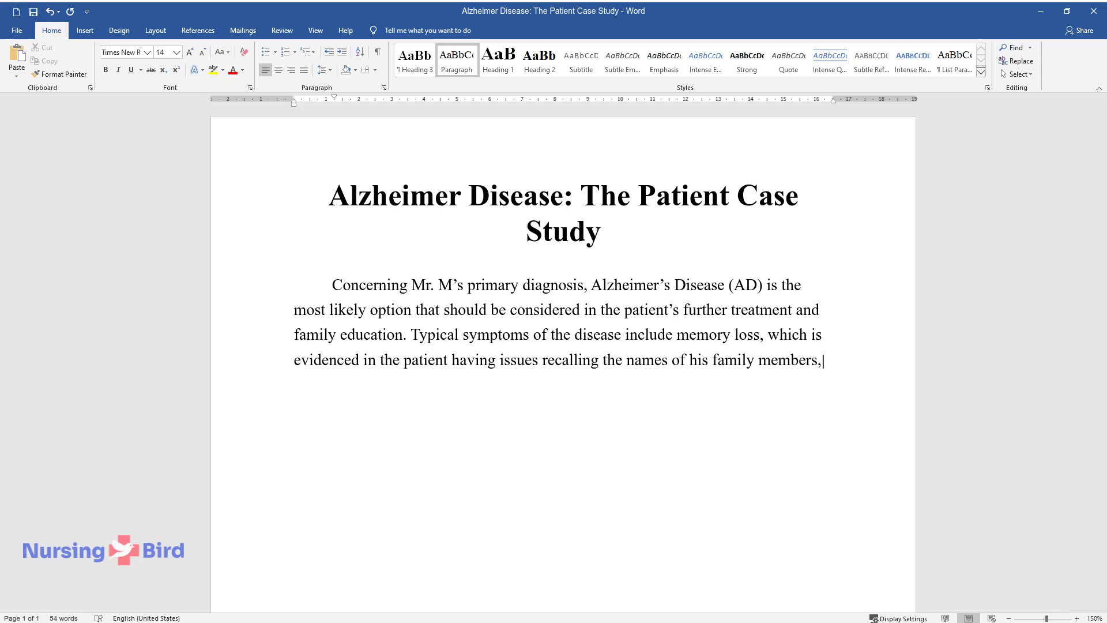
text( and his room number, or re-readin)
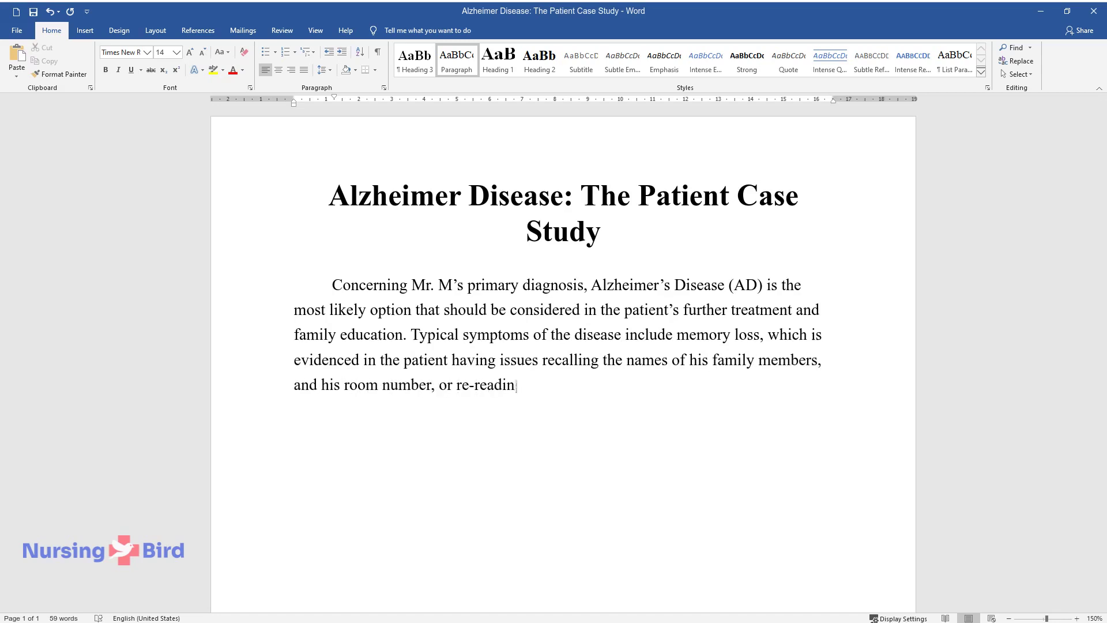
text(g the information that he has alre)
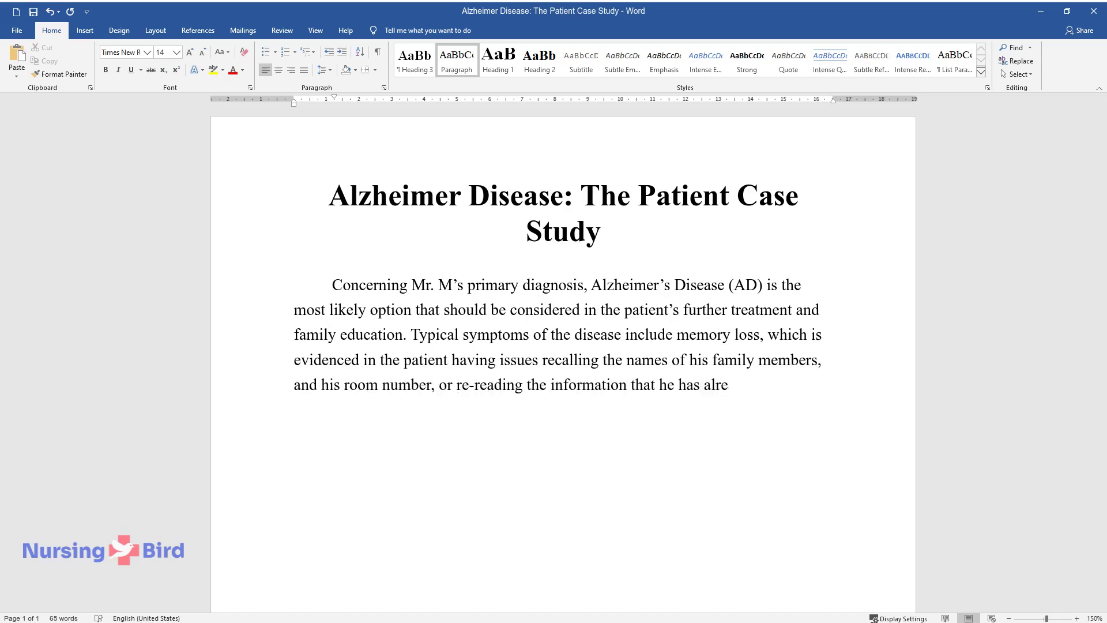
text(ady read. In addition, Alzheimer's is characterized by chan)
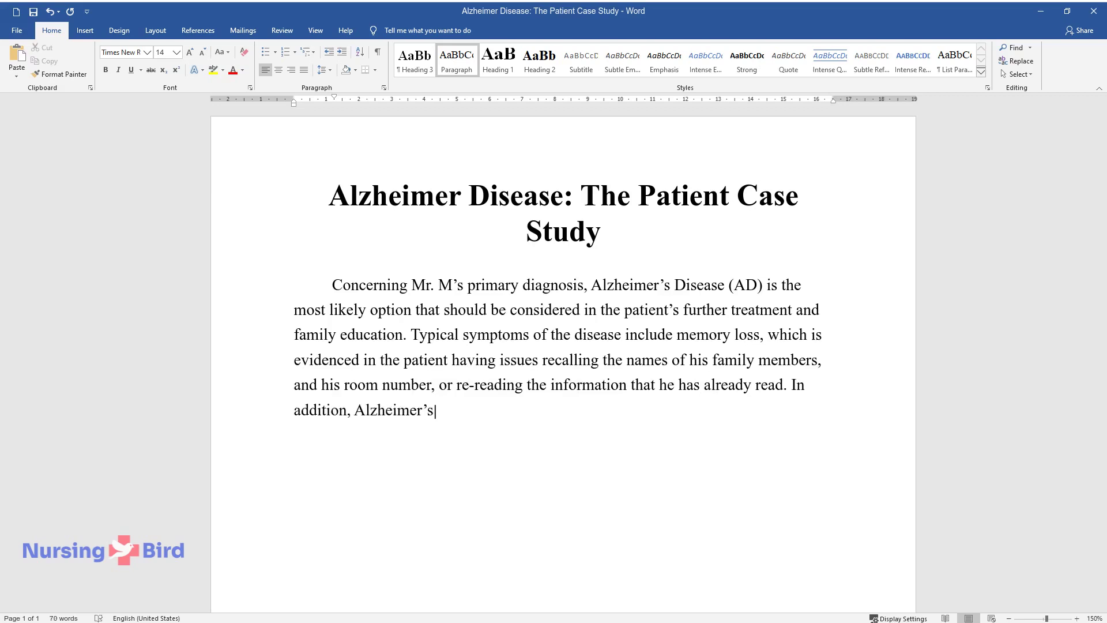
text(ges in mo)
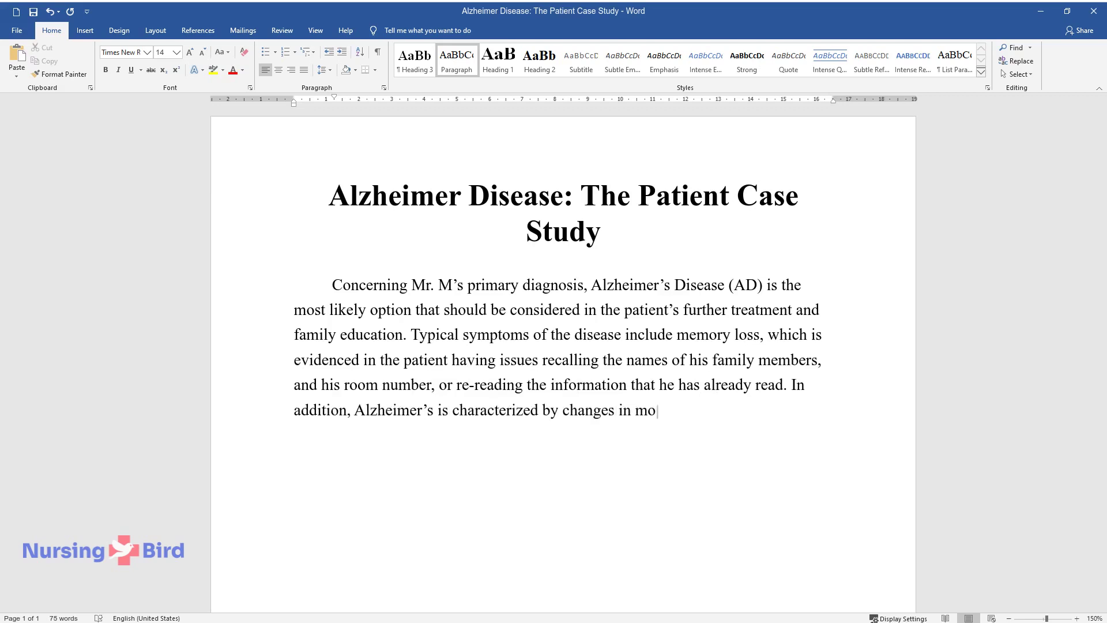
text(od and personality; Mr. M)
Step: Finish the first paragraph on agitation, getting lost and growing dependence on others, then end it
scroll(563, 346, down, 2)
text(has been)
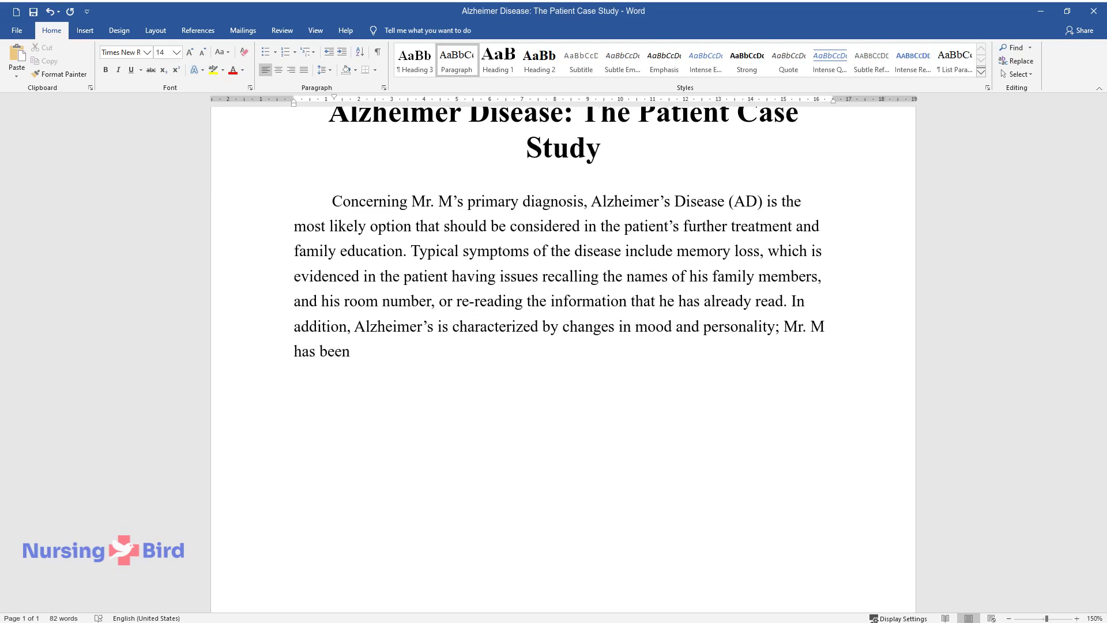
text( reported to become agitated and a)
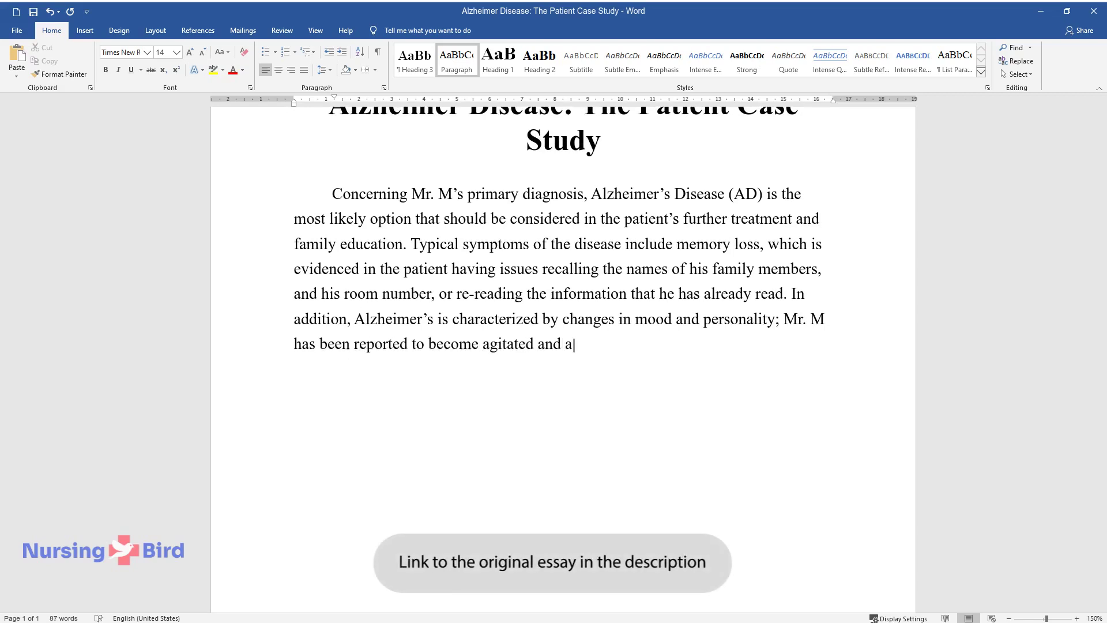
text(ggressive quickly, which makes him fearful and afra)
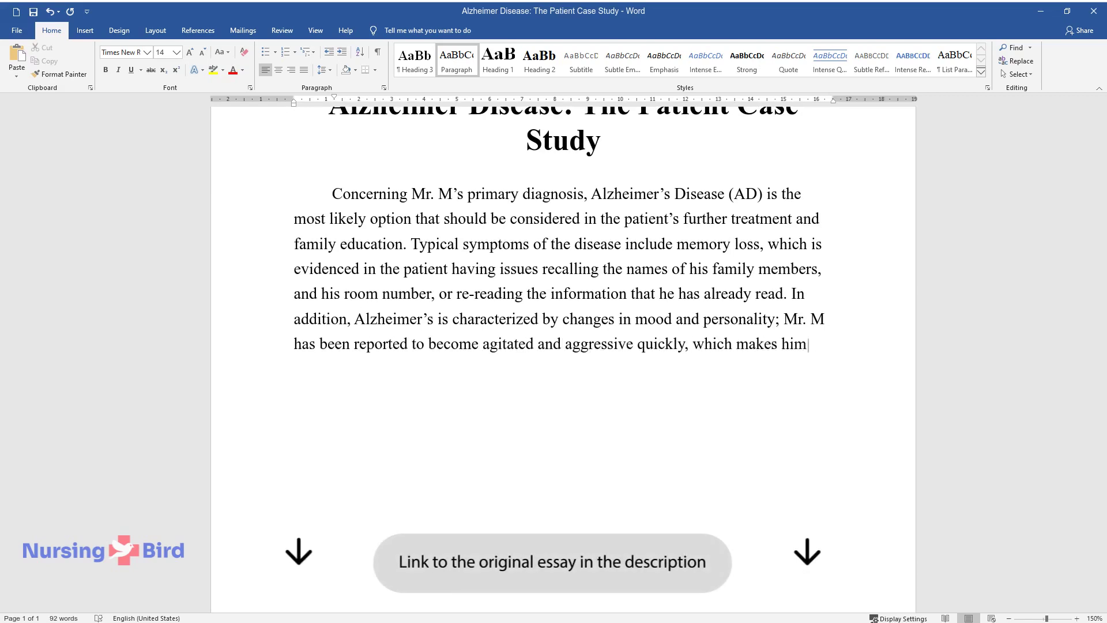
scroll(563, 347, down, 1)
text(id. He gets lost)
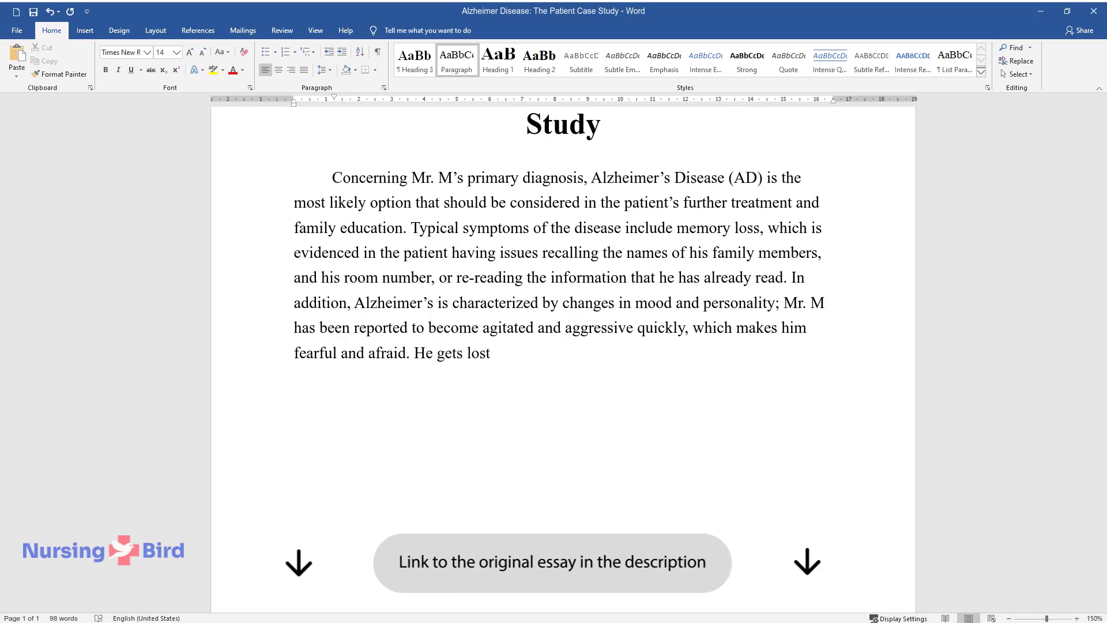
text( easily and has gotten increasingl)
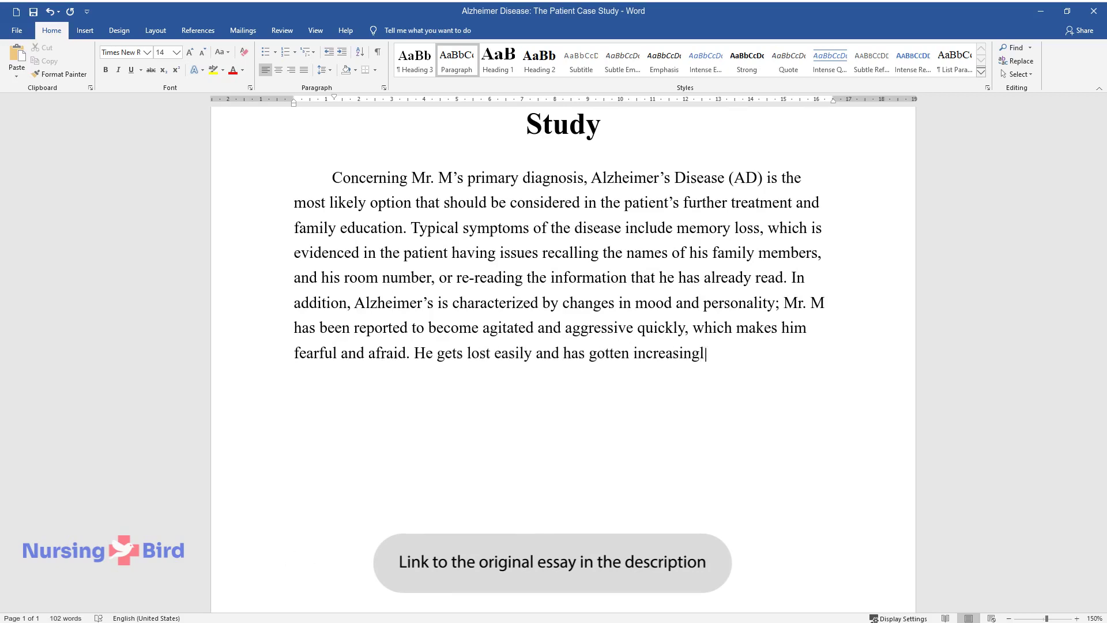
text(y dependent on others with many activities of daily)
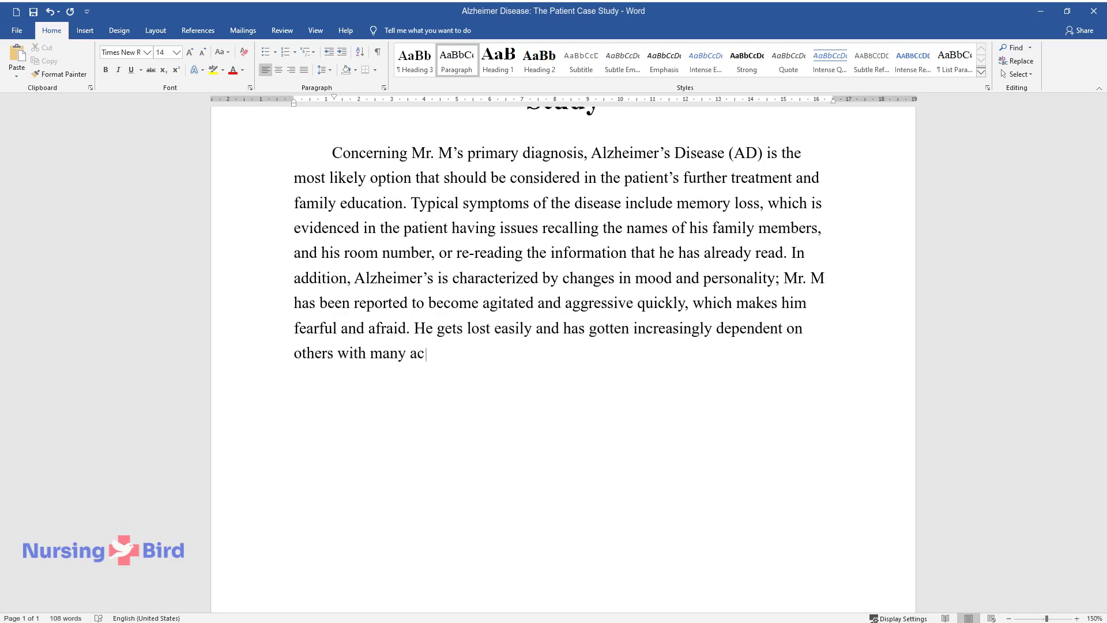
text( living even thou)
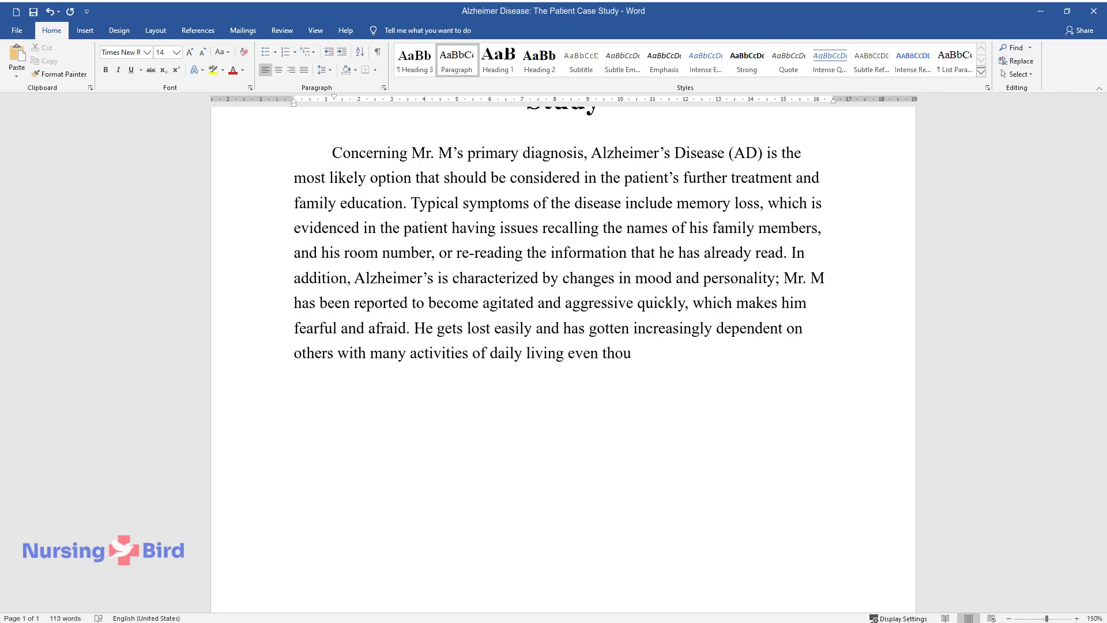
text(gh he was able to dress, bathe, and feed hi)
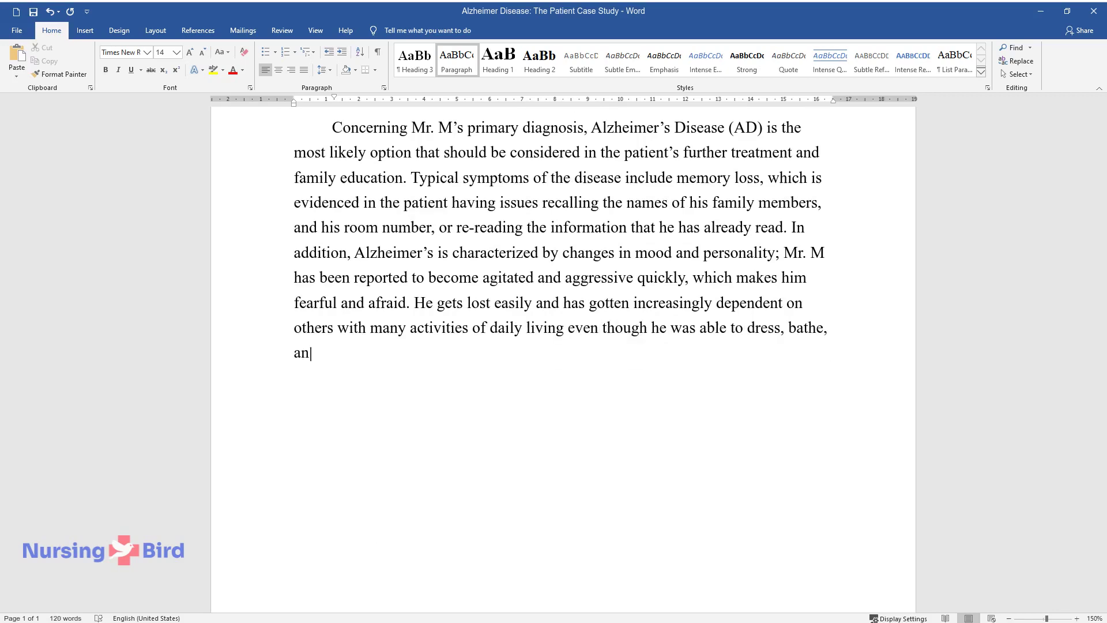
text(mself several months prior.)
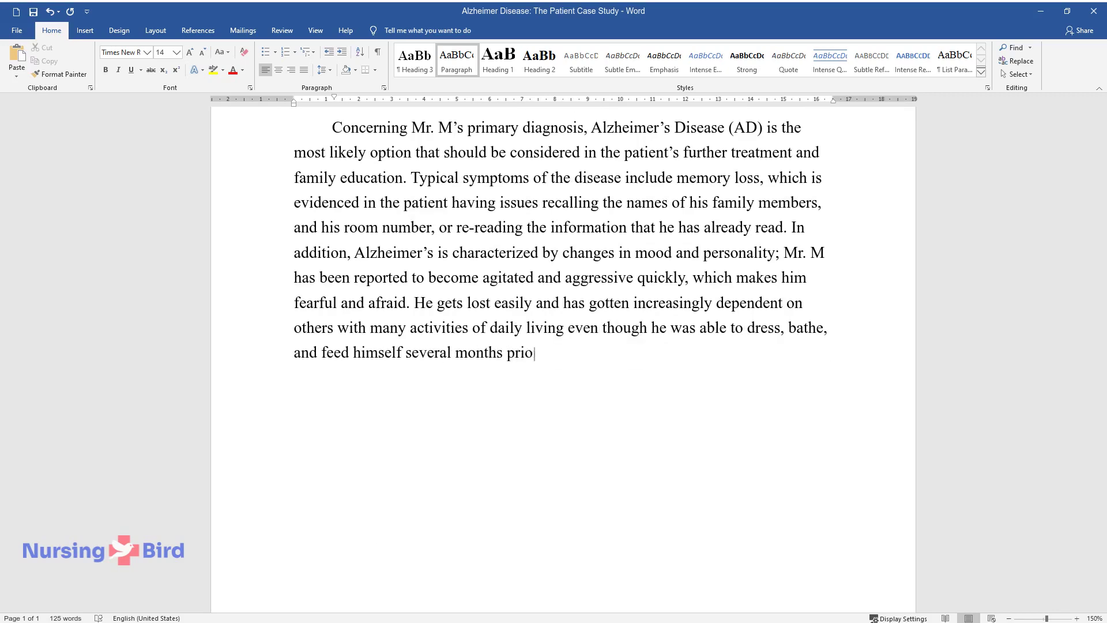
key(Return)
Step: Write the paragraph starting 'The secondary diagnosis is dementia…' and explain why Alzheimer's fits better
text(The secondary )
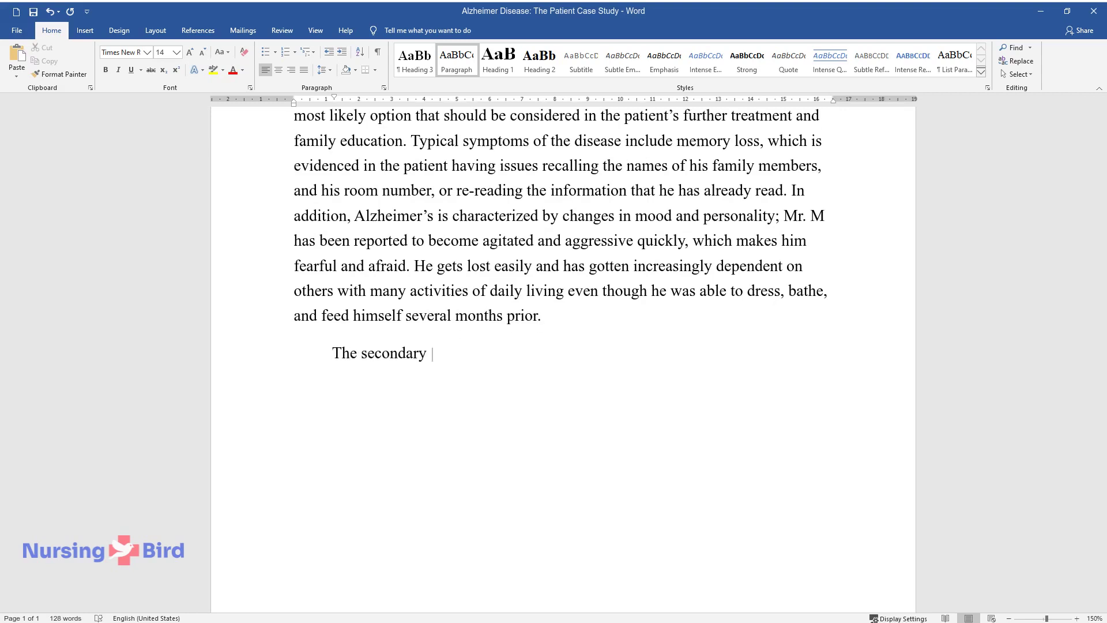
text(diagnosis is dementia, which refer)
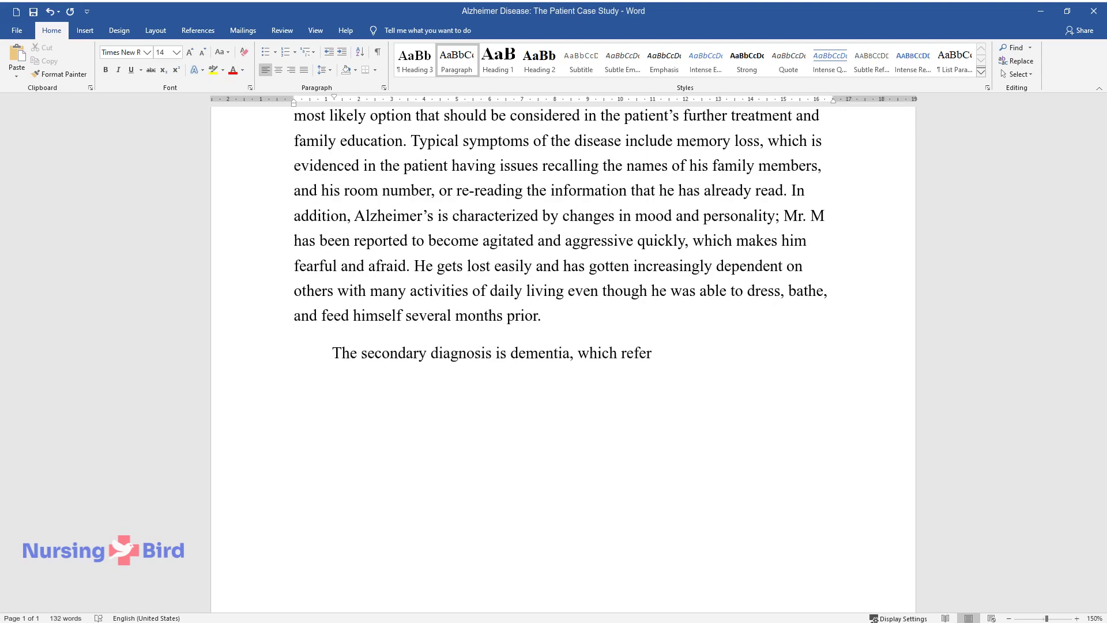
text(s to the collection of symptoms t)
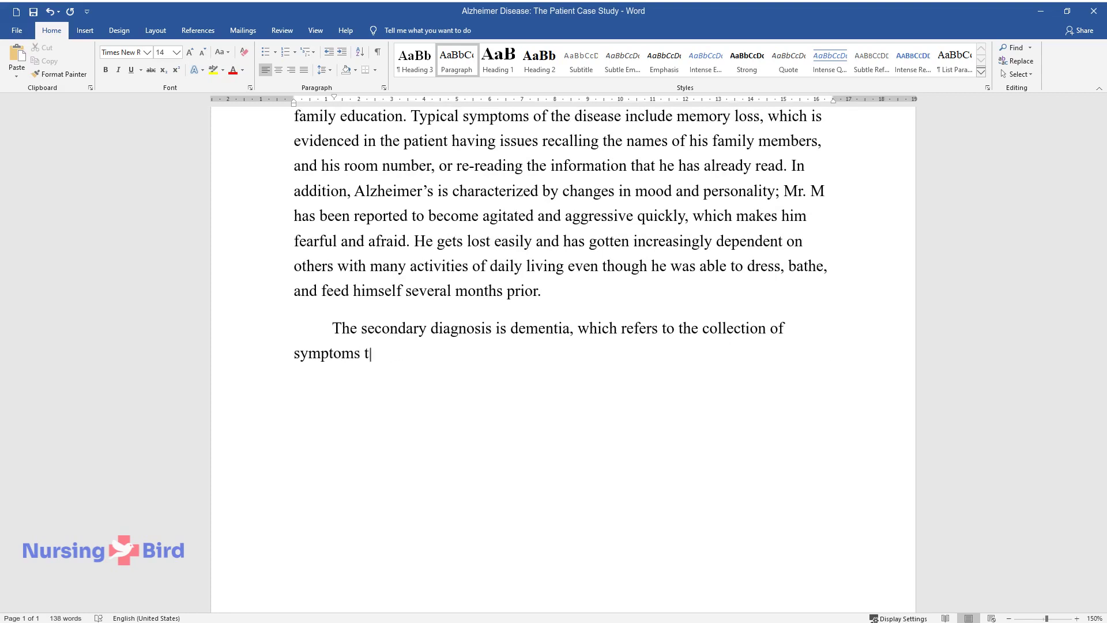
text(hat result from damage to the brain)
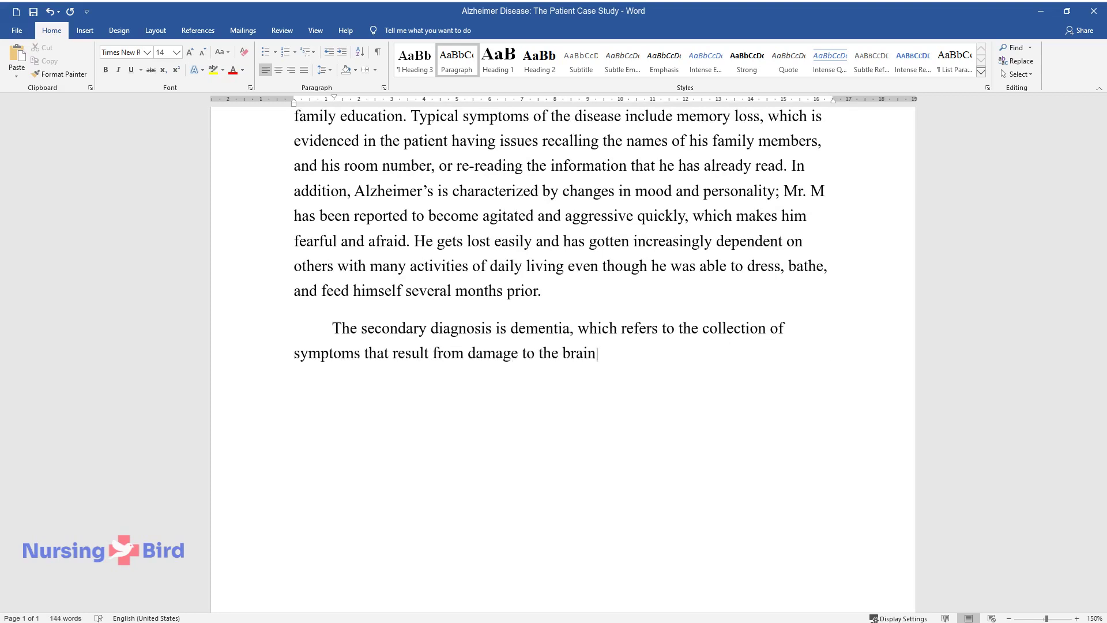
text(, such as Alzheimer's, and they may vary but align with tho)
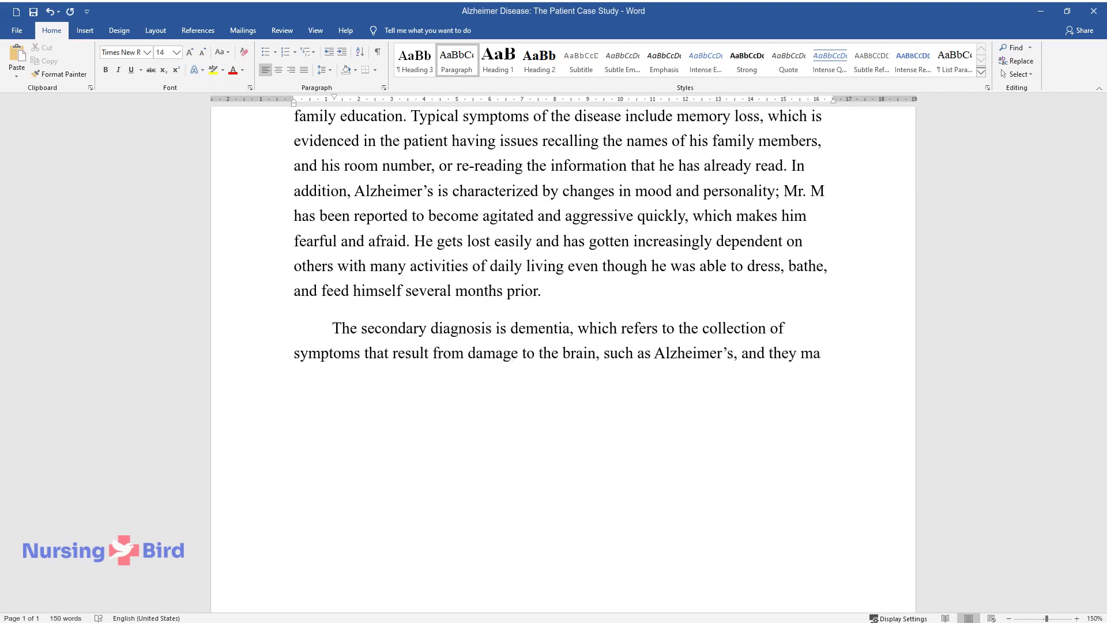
text(se that t)
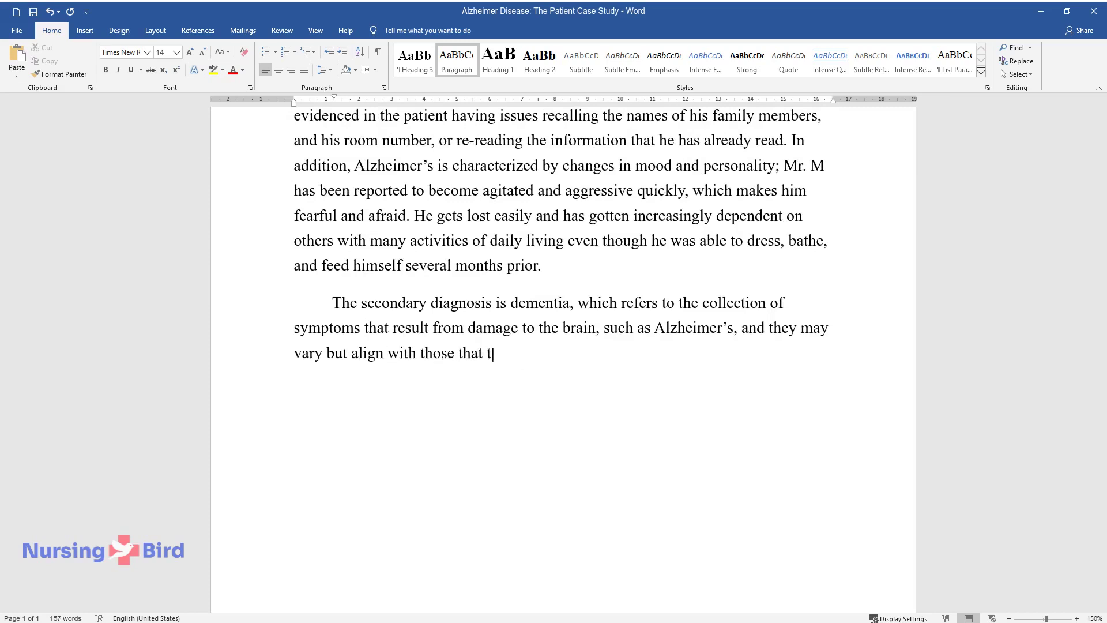
text(he patient has been experiencing.)
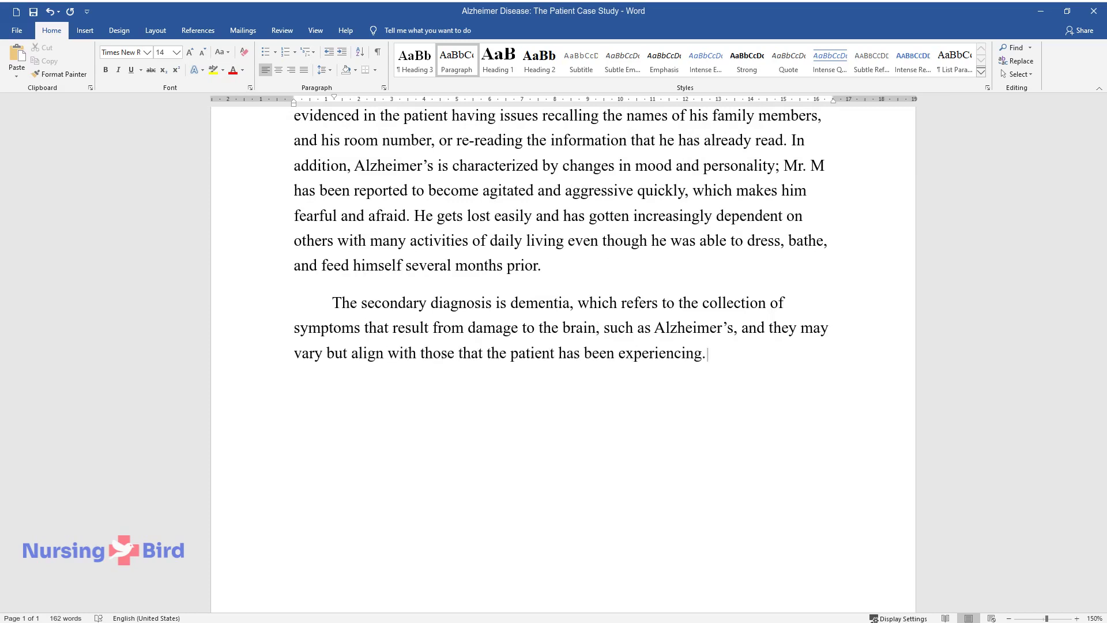
text( Common symptoms of dementia also)
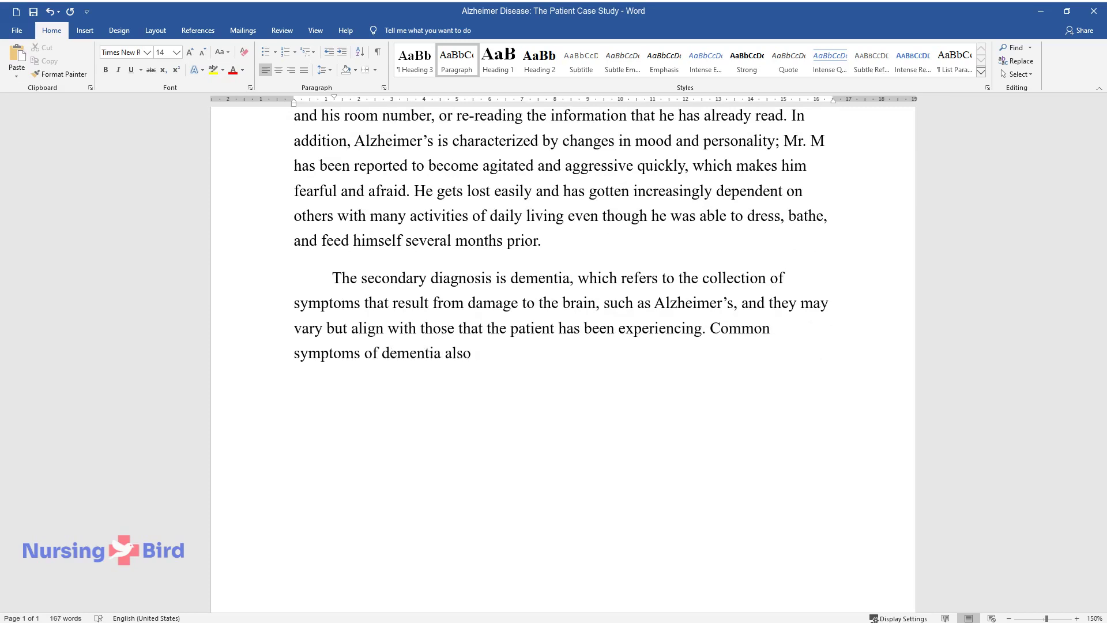
text( include memory loss, issues concen)
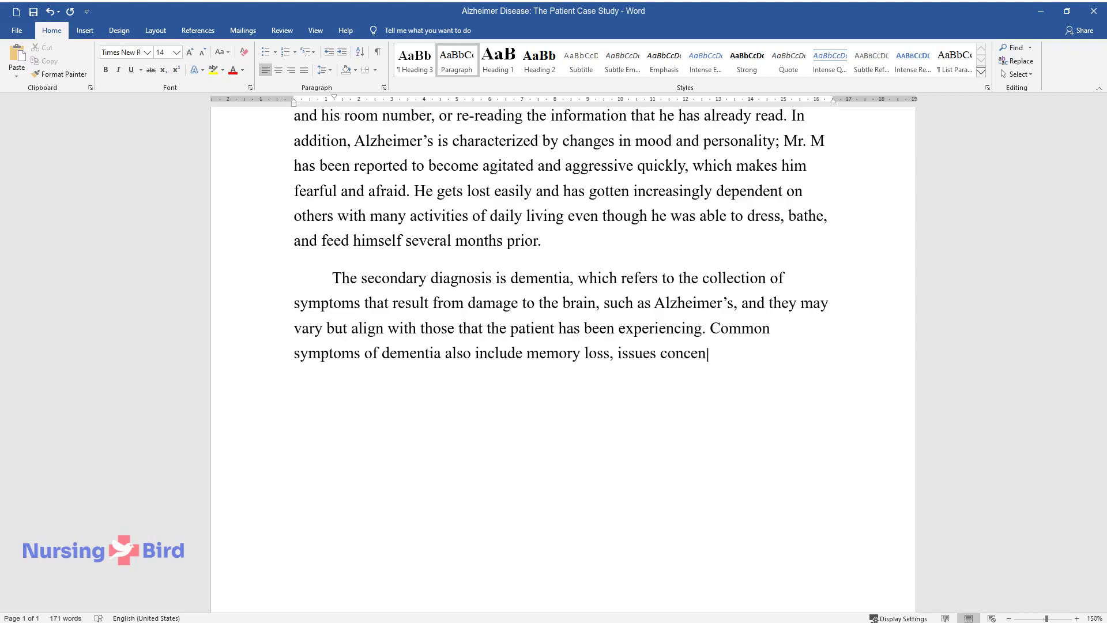
text(trating, mood changes, confusing t)
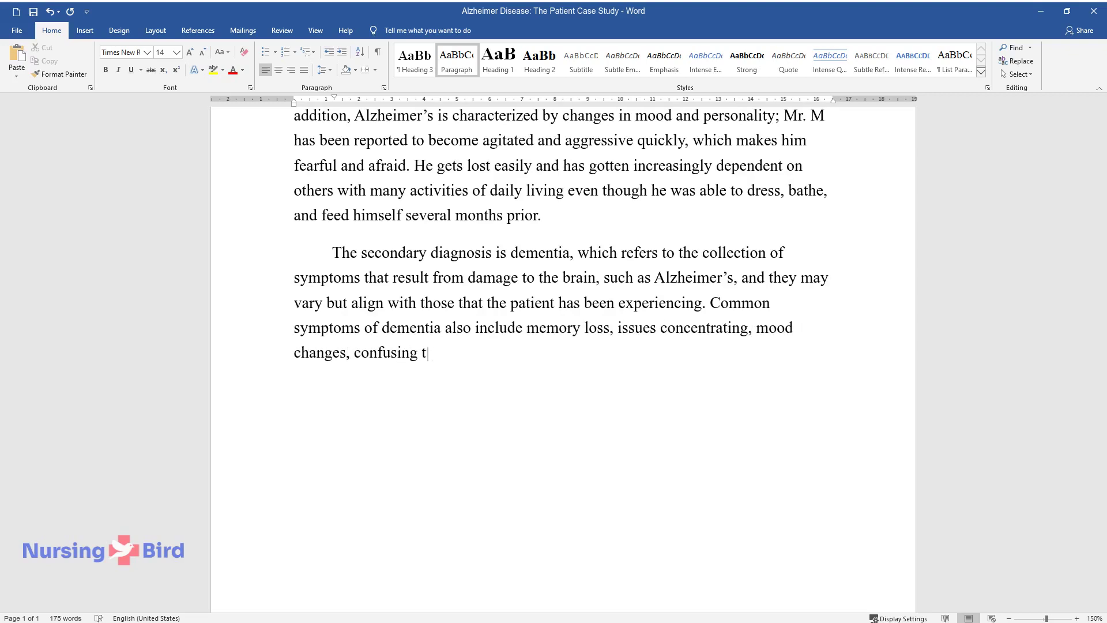
text(ime and place, and difficulty carr)
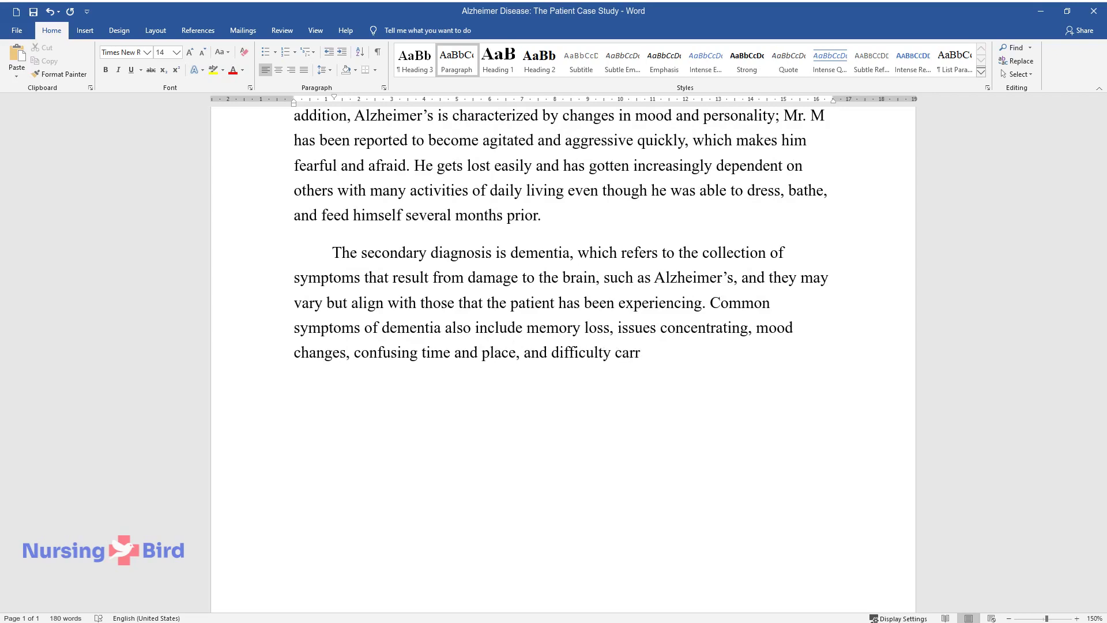
text(ying out familiar tasks. However, )
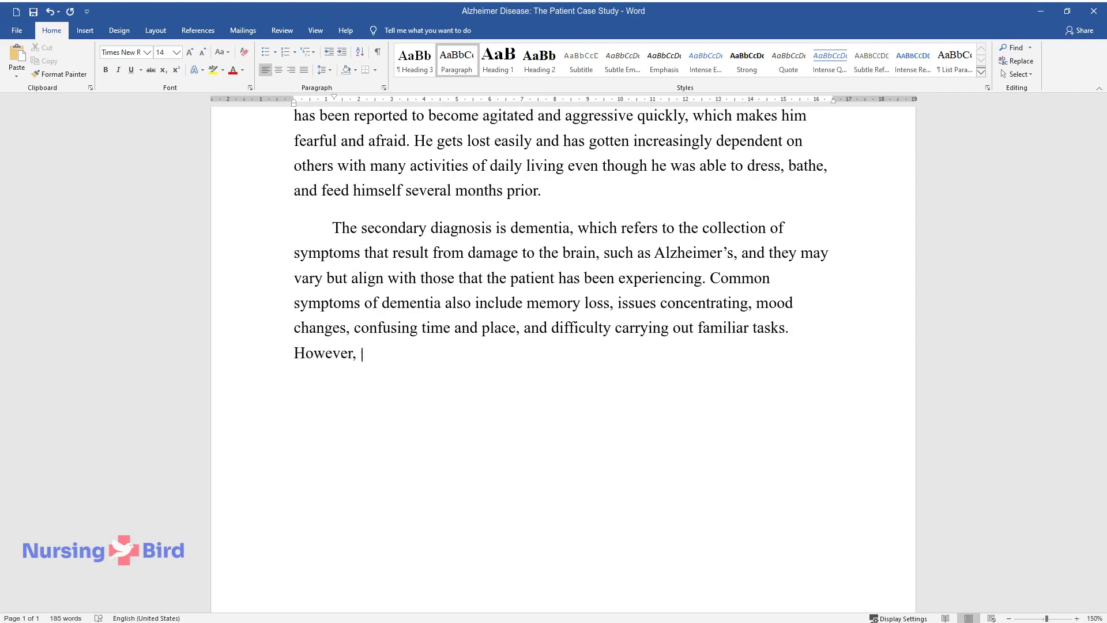
text(Alzheimer's is more likely because)
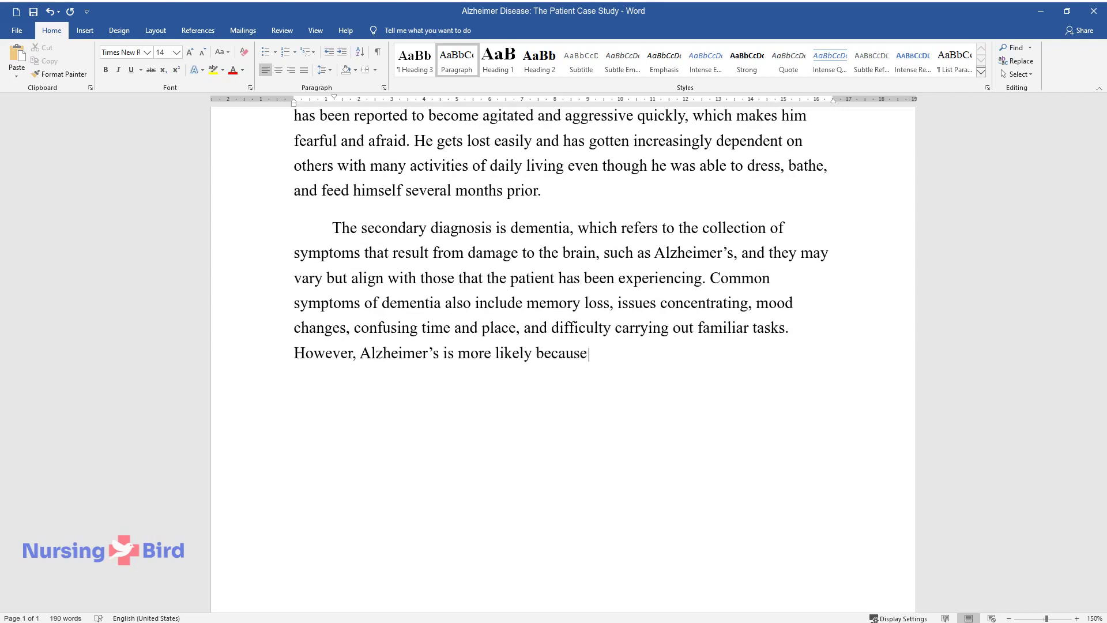
text( Mr. M forgets the names of his fa)
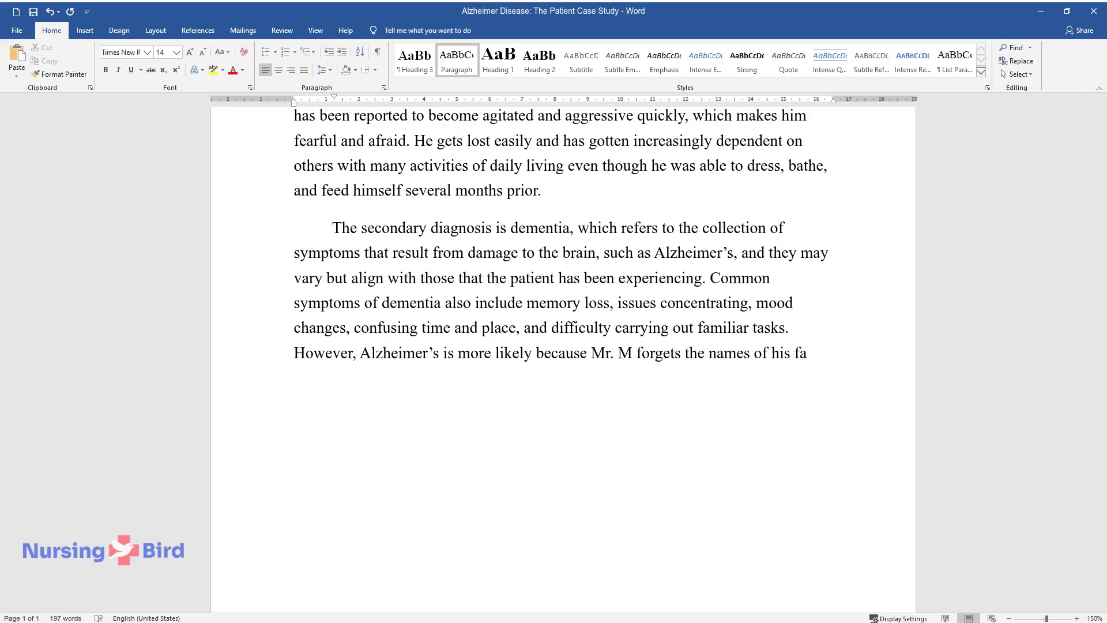
text(mily members and is becoming more )
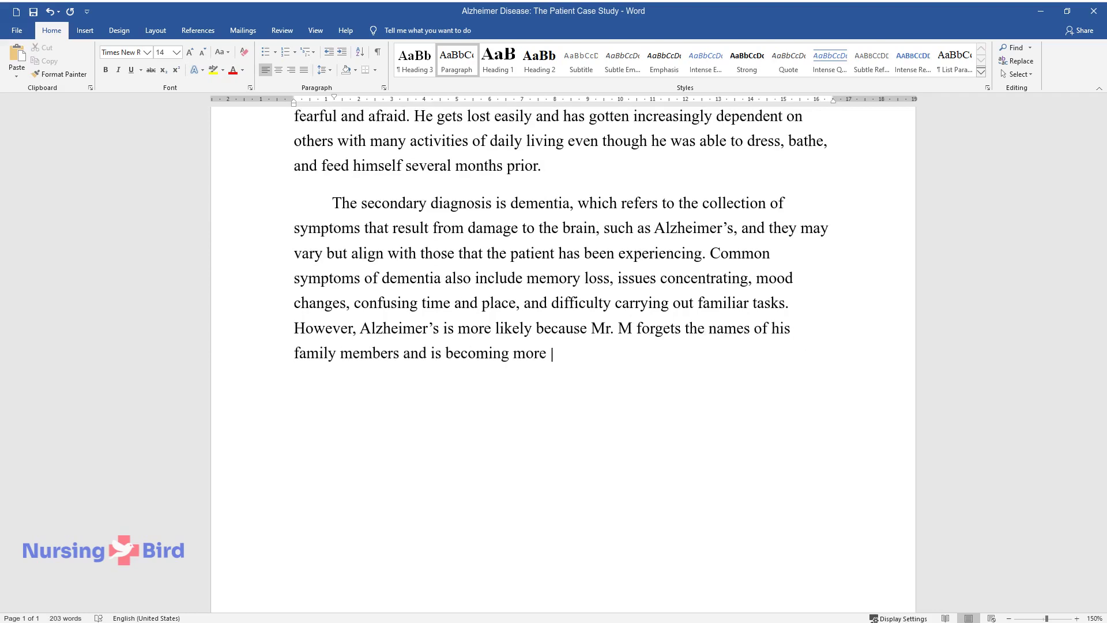
text(and more withdrawn from his daily )
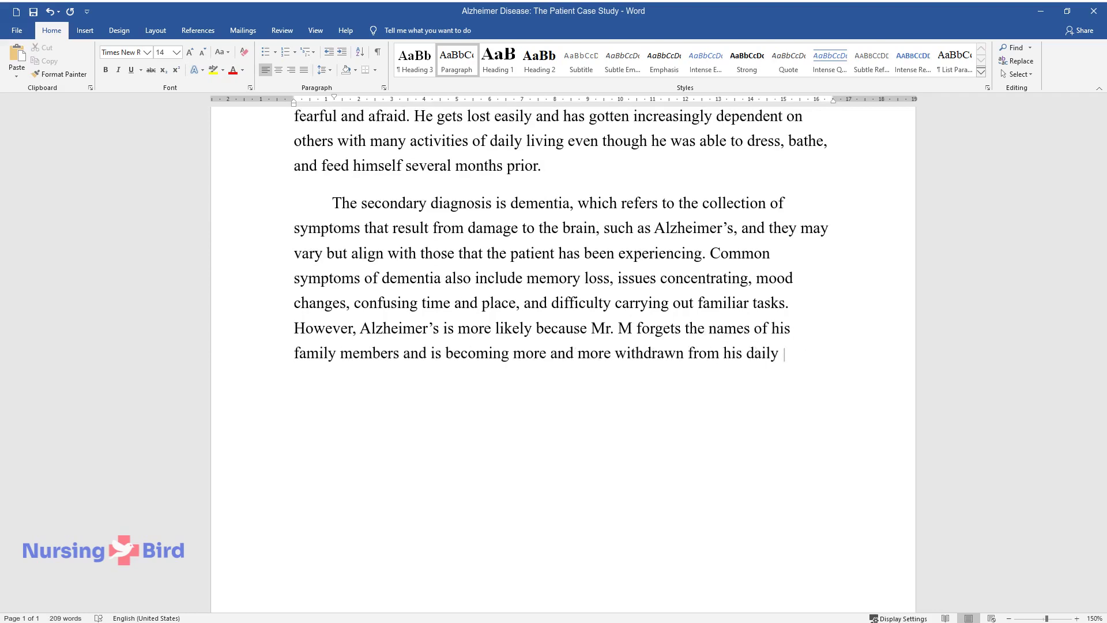
text(life.)
key(Return)
Step: Type the nursing assessment paragraph beginning 'During the nursing assessment, the patient is expected to exhibit…'
text(During the)
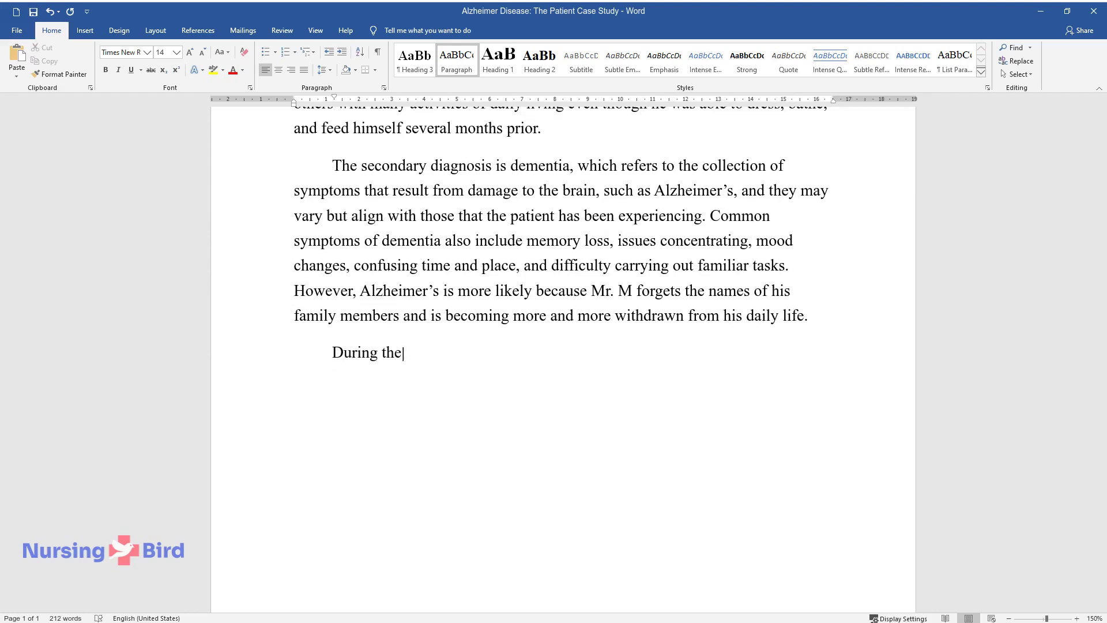
text( nursing assessment, the patient i)
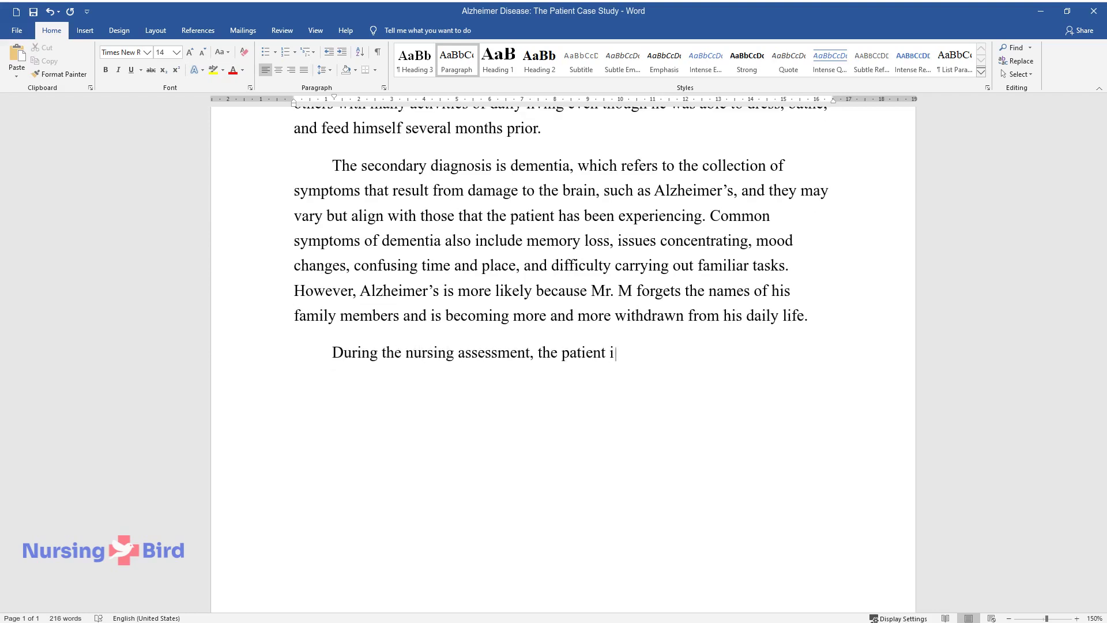
text(s expected to exhibit several abno)
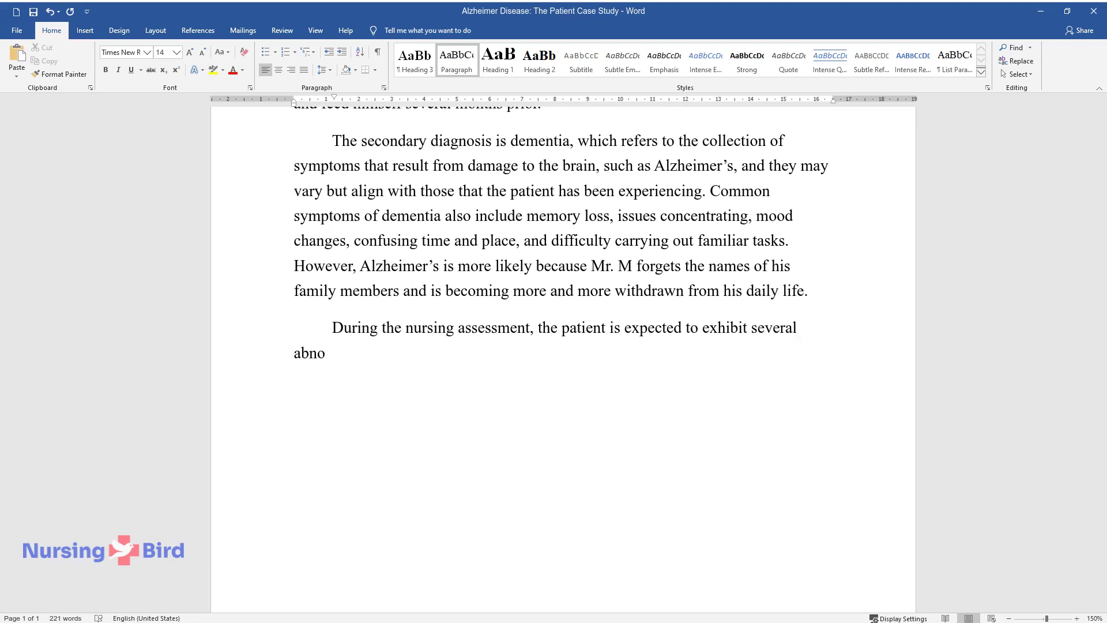
text(rmalities that may support his pri)
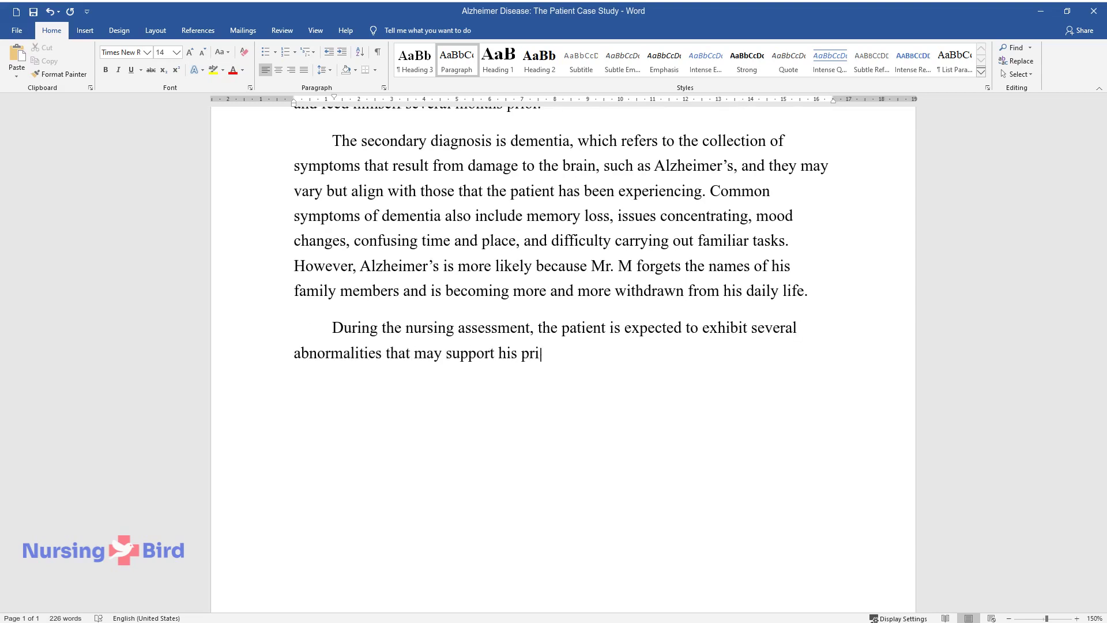
text(mary diagnosis. The decline in bot)
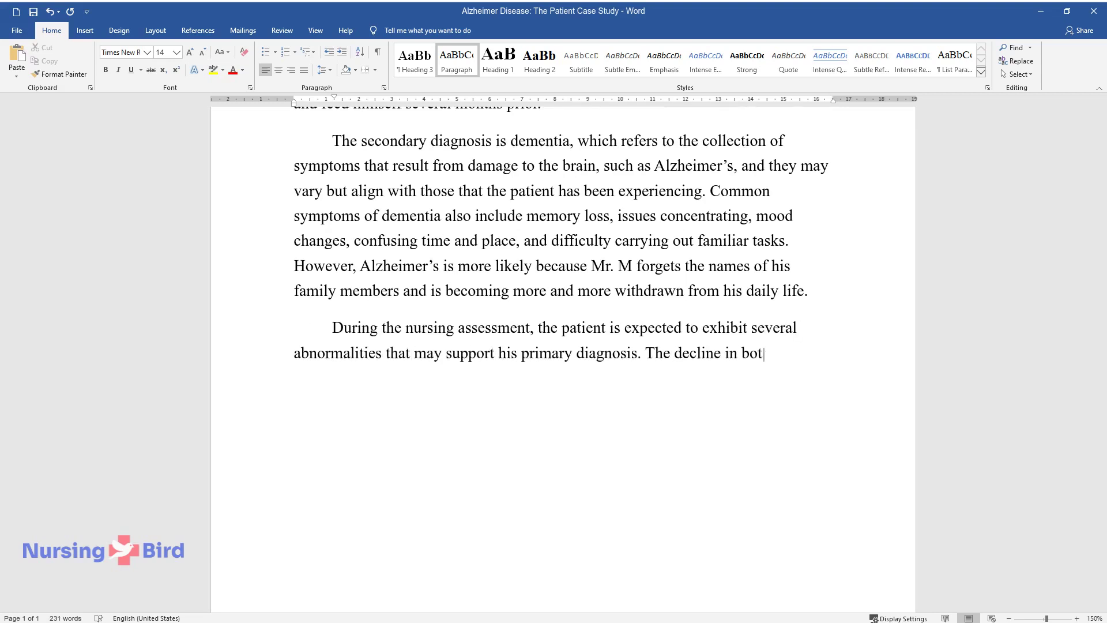
text(h memory and non-memory aspects of)
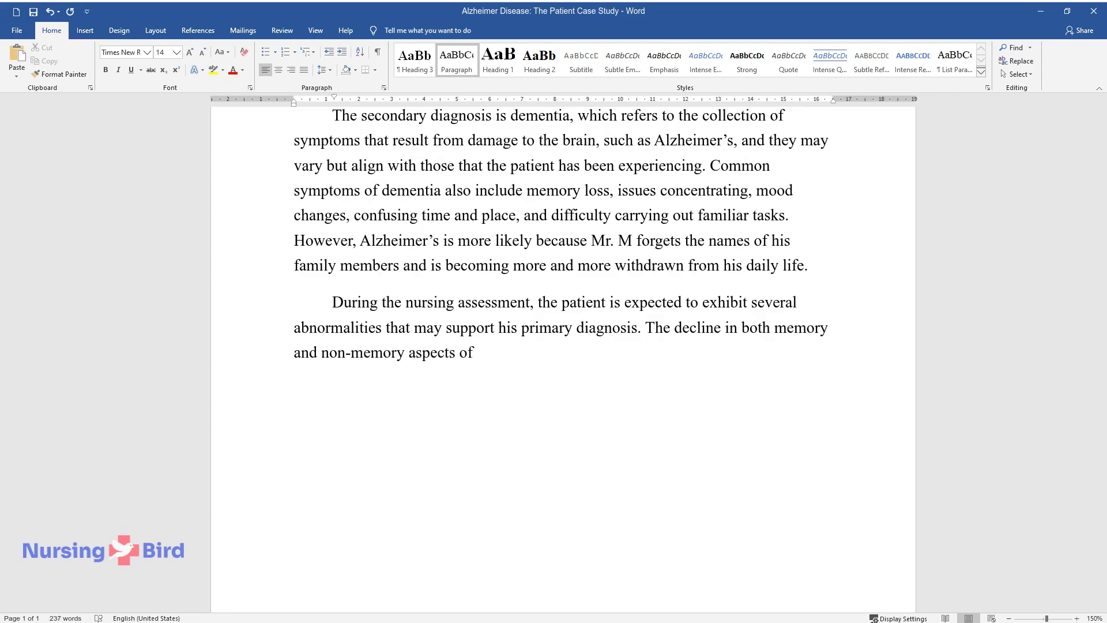
text( cognition will be found. Mr. M ma)
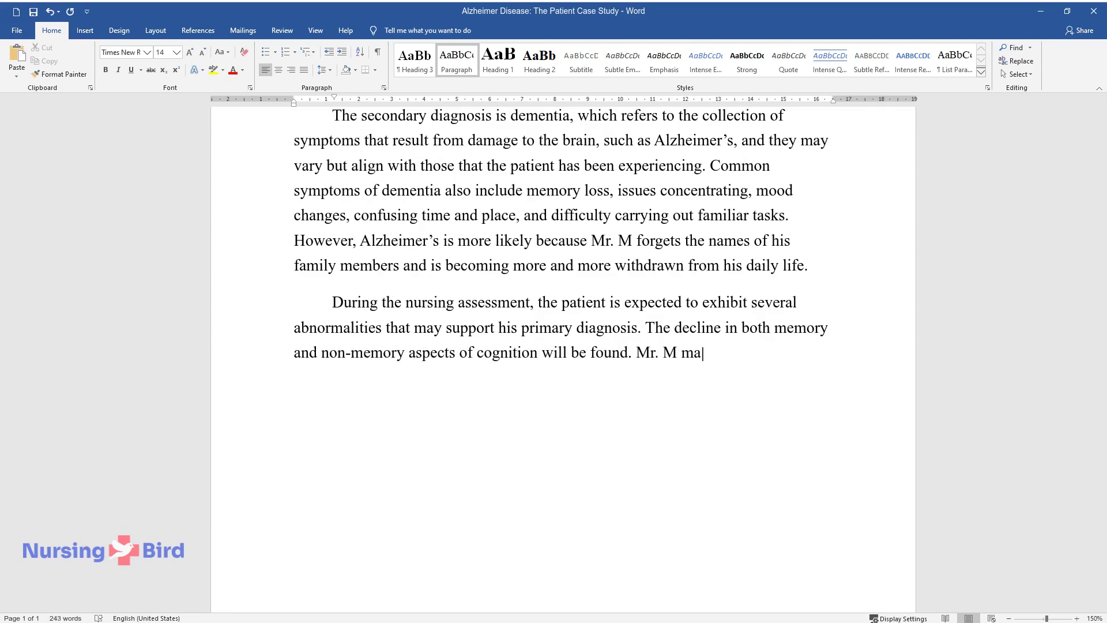
text(y have issues with word-finding, )
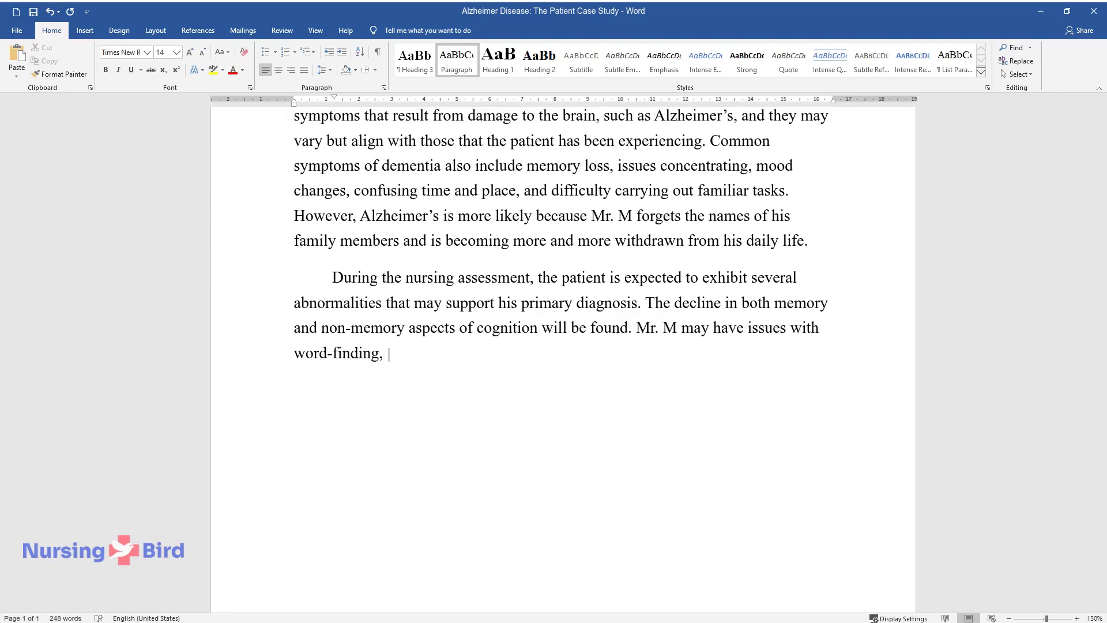
text(vision, and spatial problems, as w)
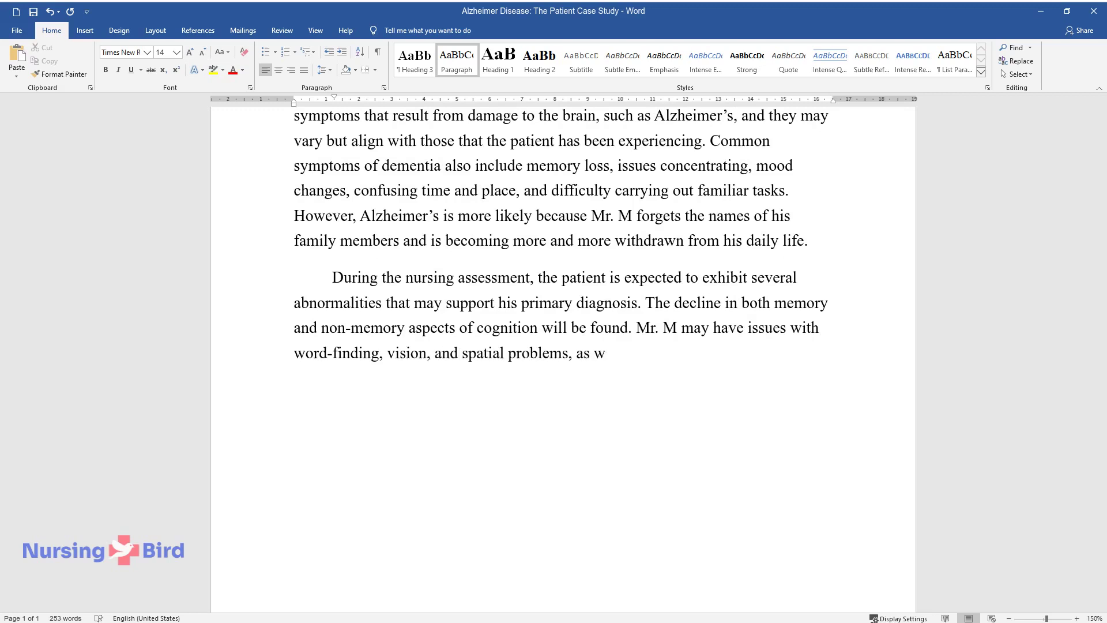
text(ell as impaired reasoning or judgm)
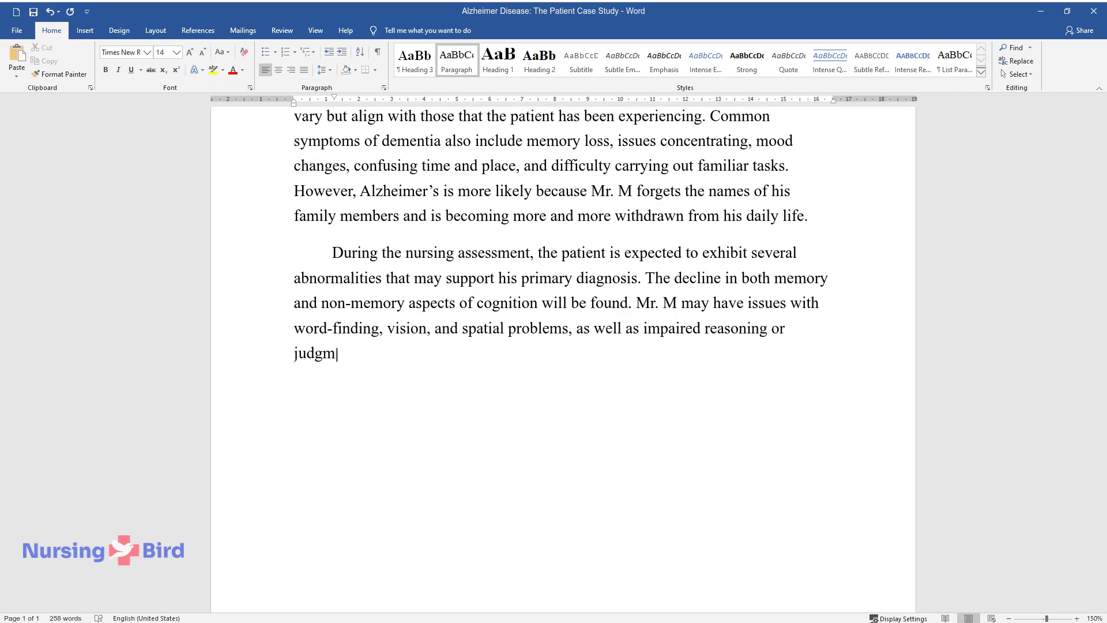
text(ent. It is also essential to consi)
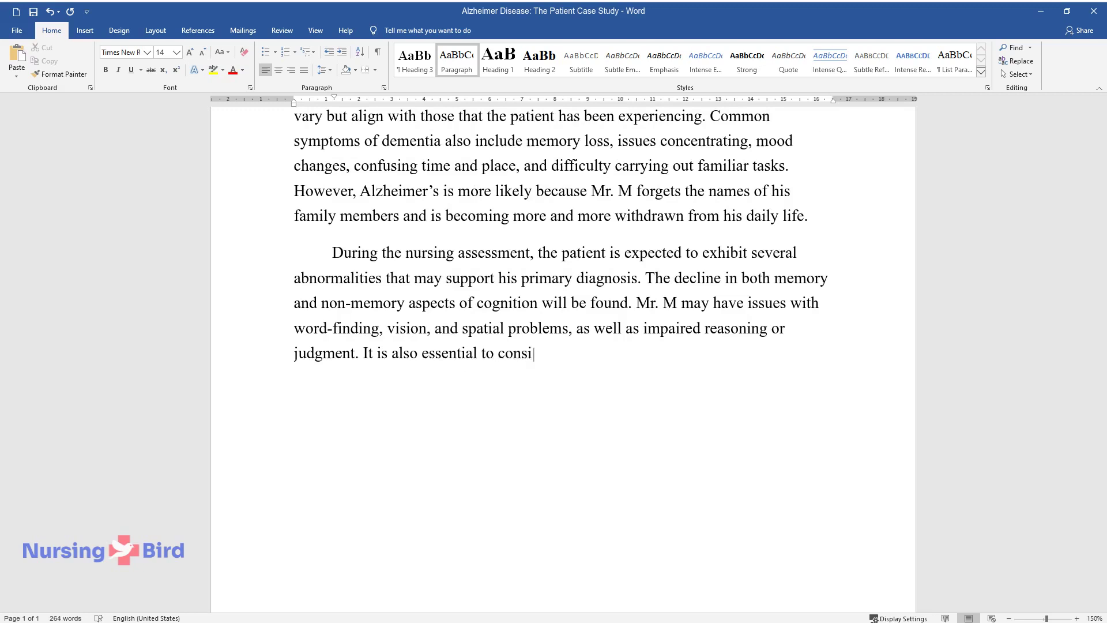
text(der the patient's medical history,)
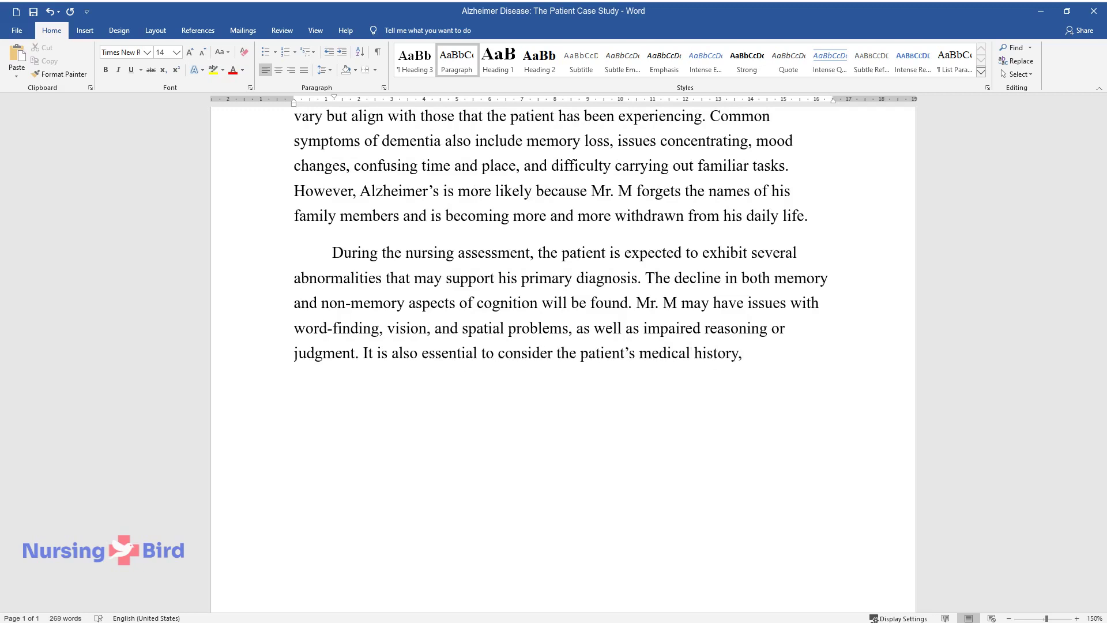
text( such as hypertension and hypercho)
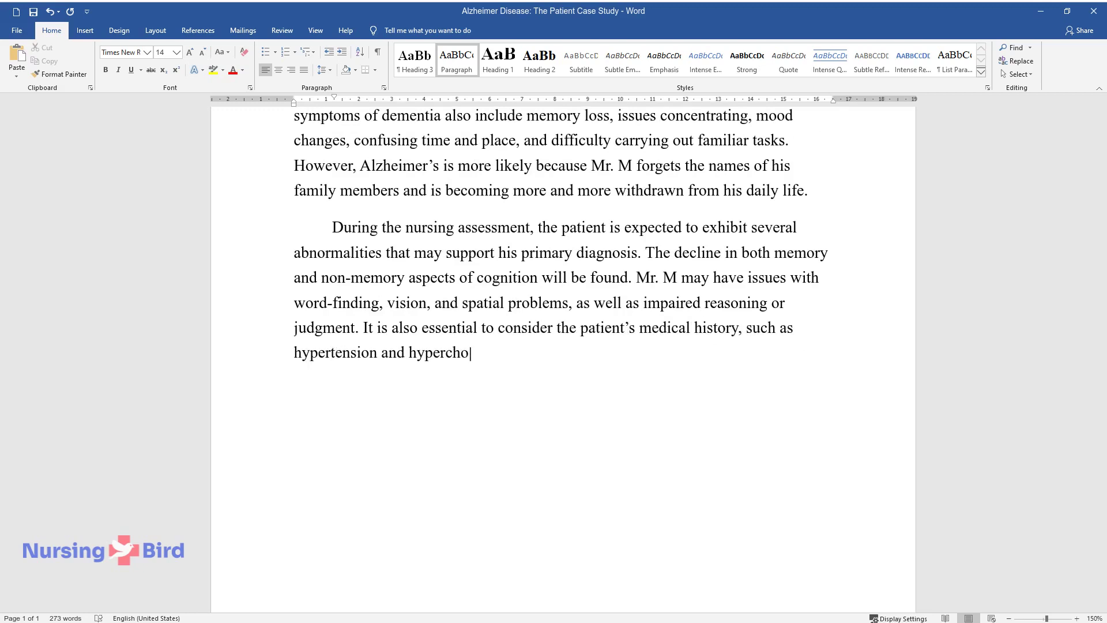
text(lesterolemia, due to the possible )
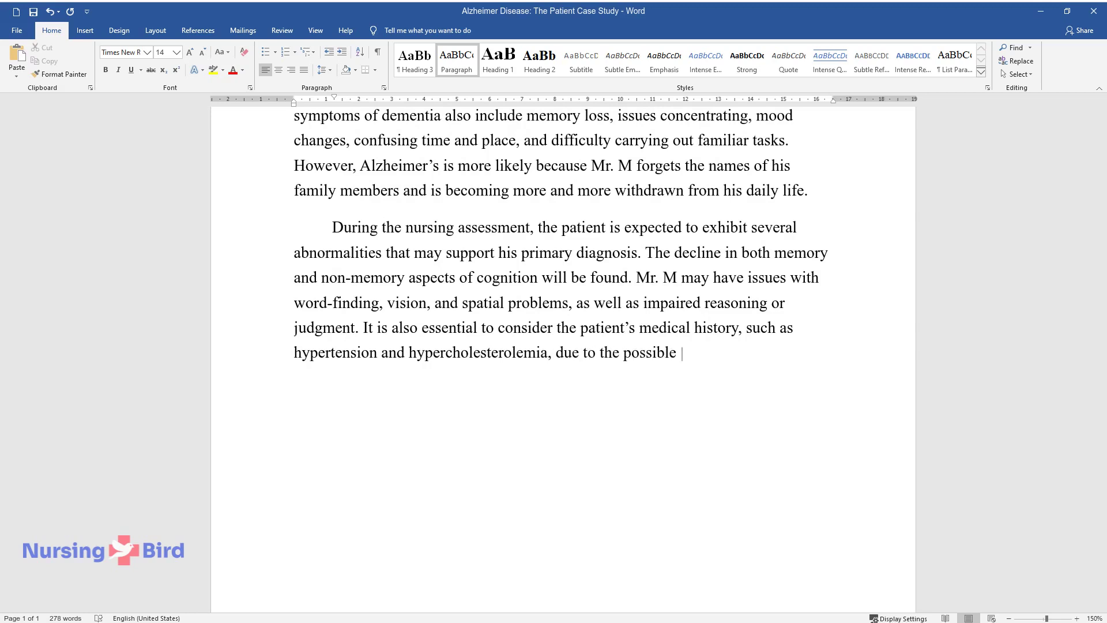
text(connections between metabolic and)
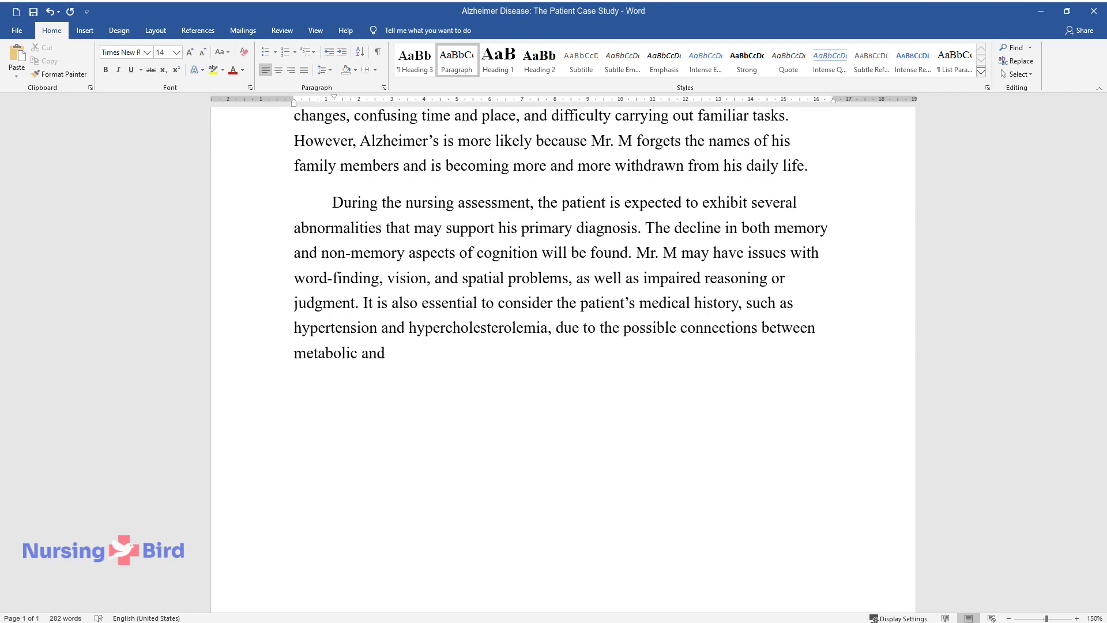
text( cardiovascular issues and the incr)
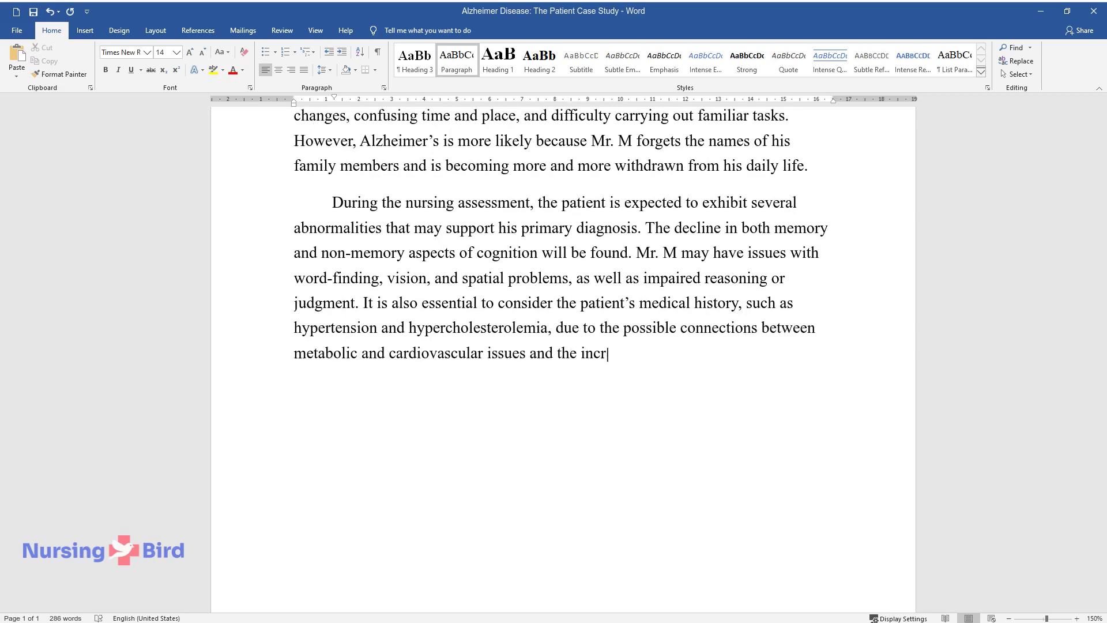
text(eased likelihood of patients devel)
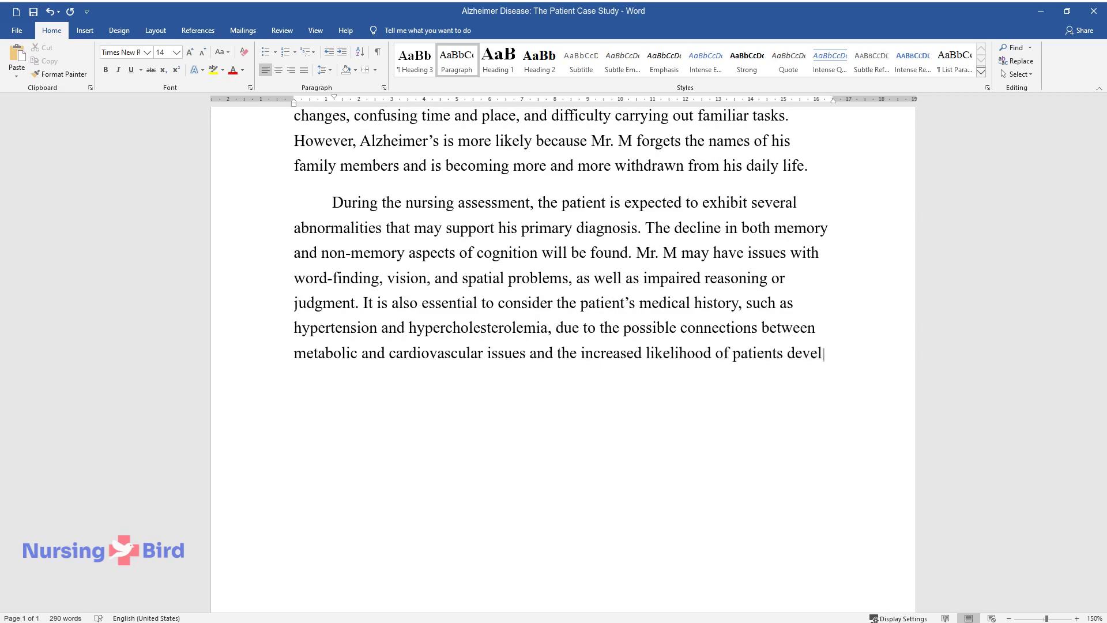
text(oping Alzheimer's in older age. D)
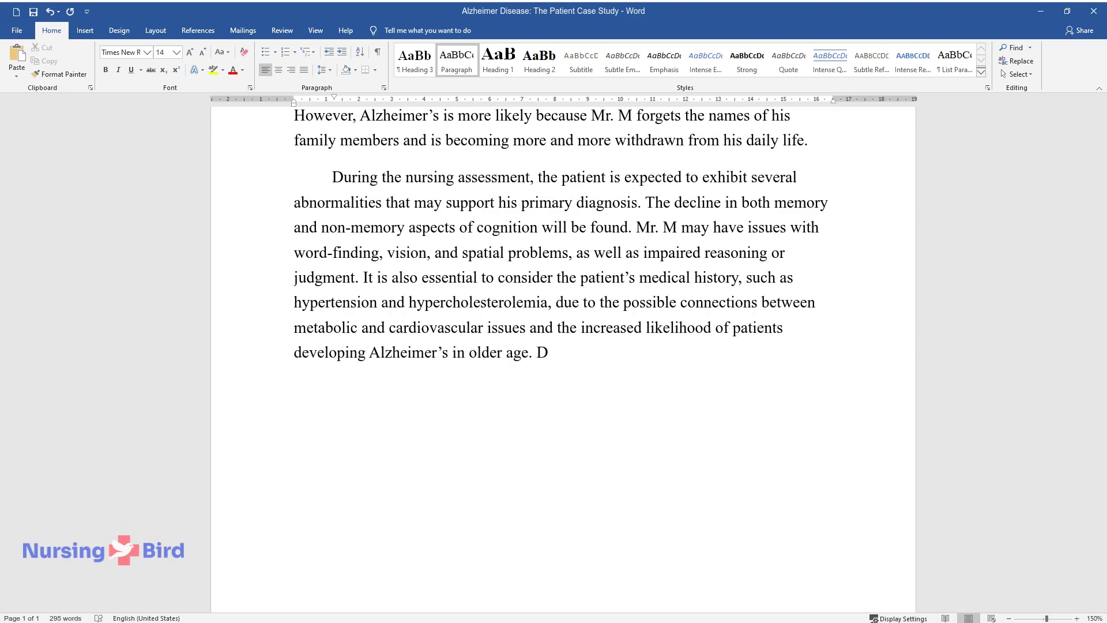
text(Mr. M's overall well-being over a )
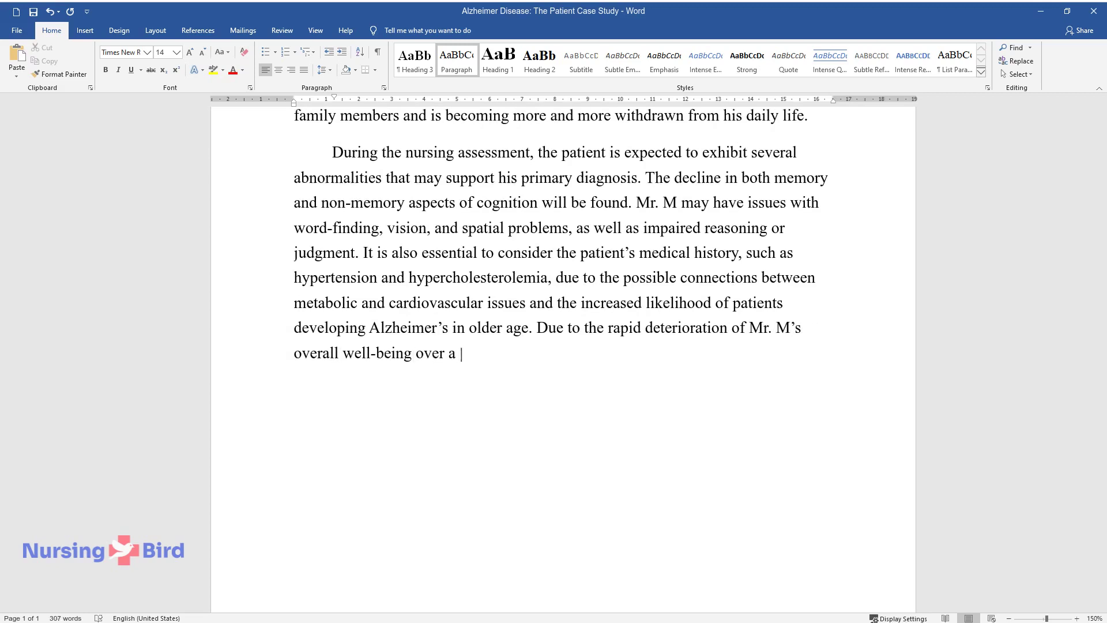
text(few months, the progression of the)
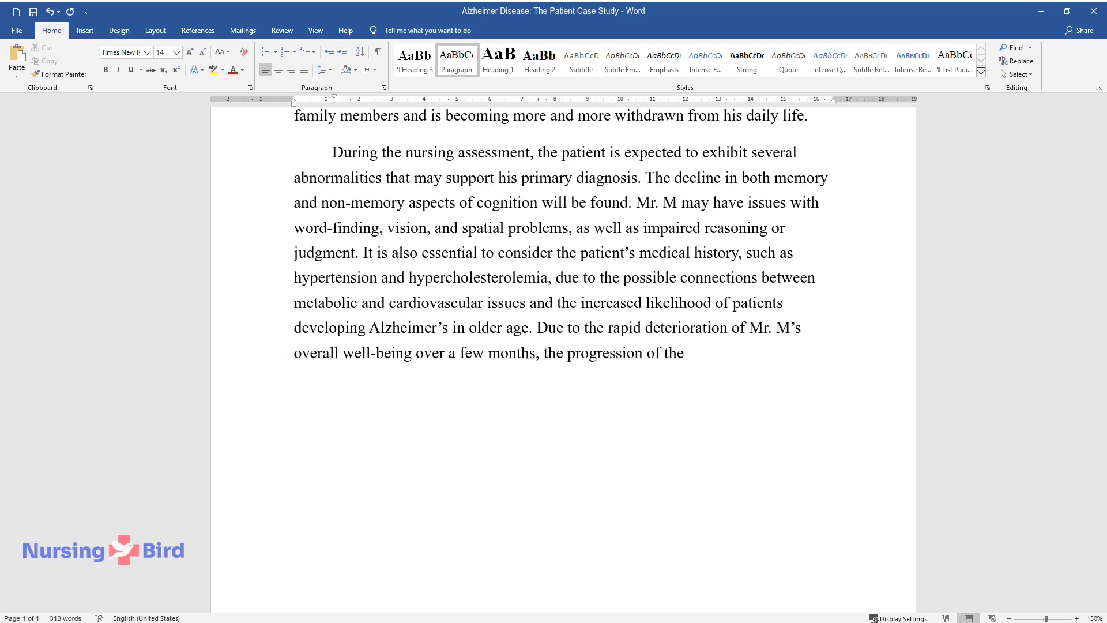
text( adverse symptoms is a neg)
text(ative si)
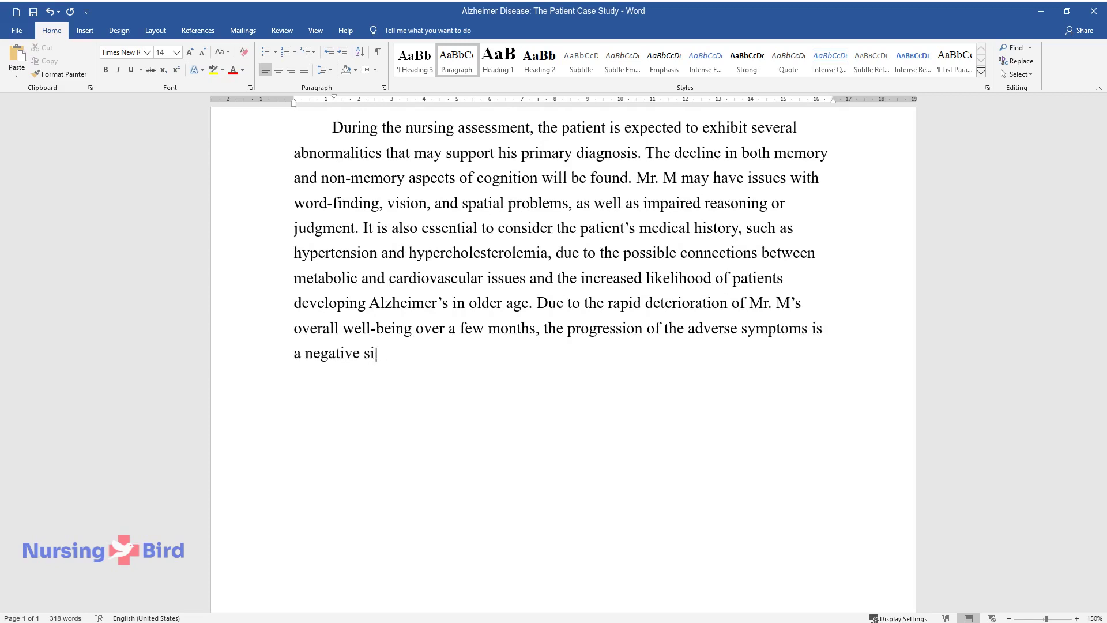
text(gn that points to the need for an i)
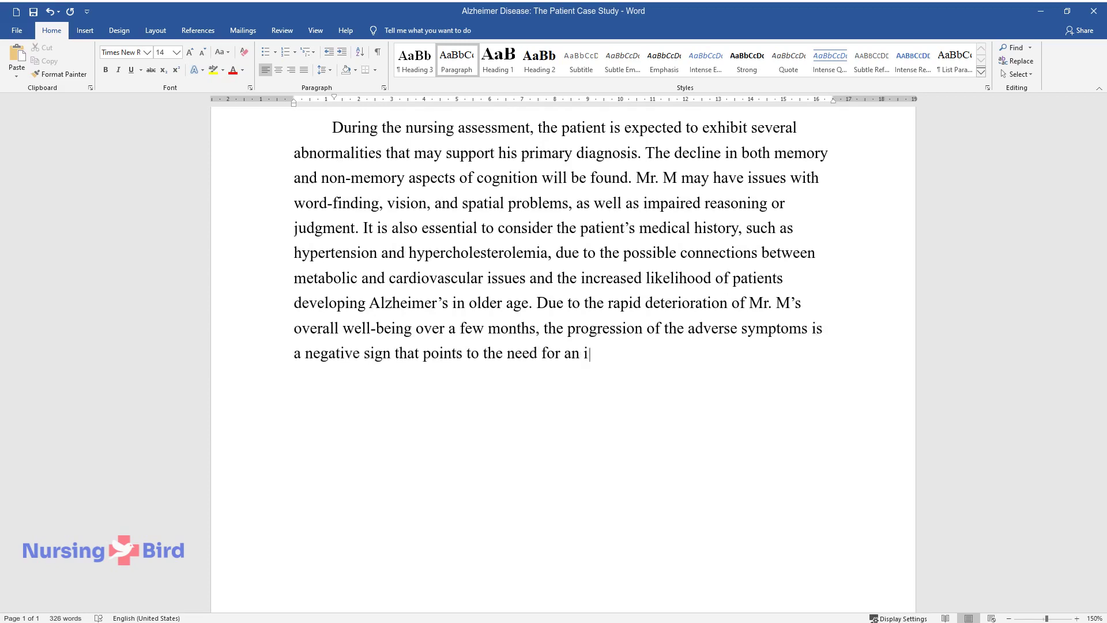
text(ntervention.)
Step: Write the paragraph on Mr. M's physical, psychological and emotional stress, ending 'exacerbating the problem.'
key(Return)
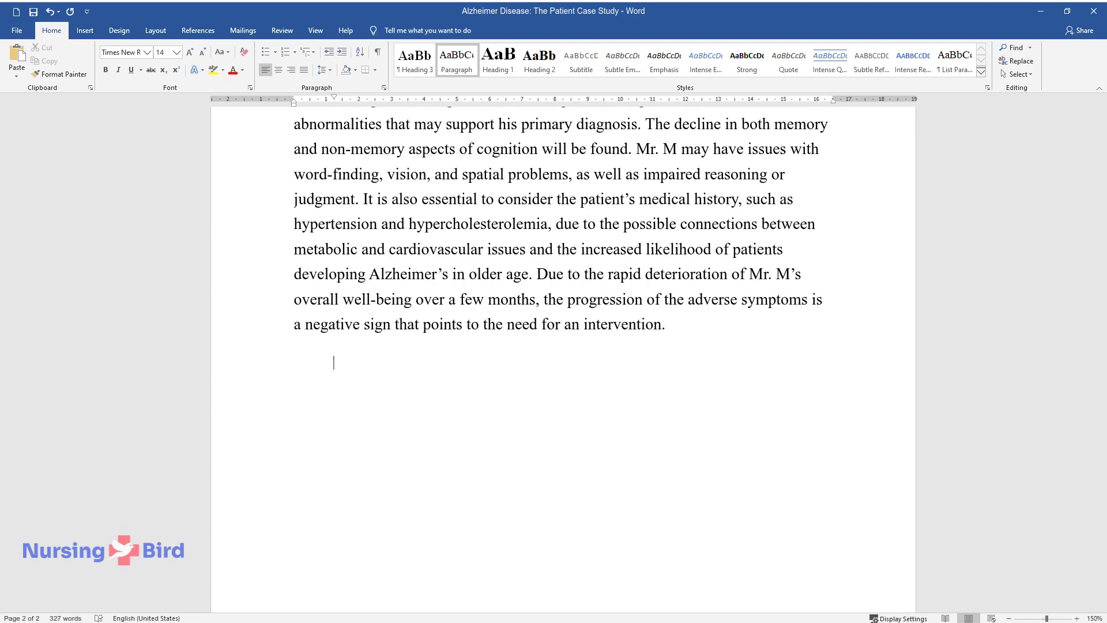
text(Mr. M suffers from physical,)
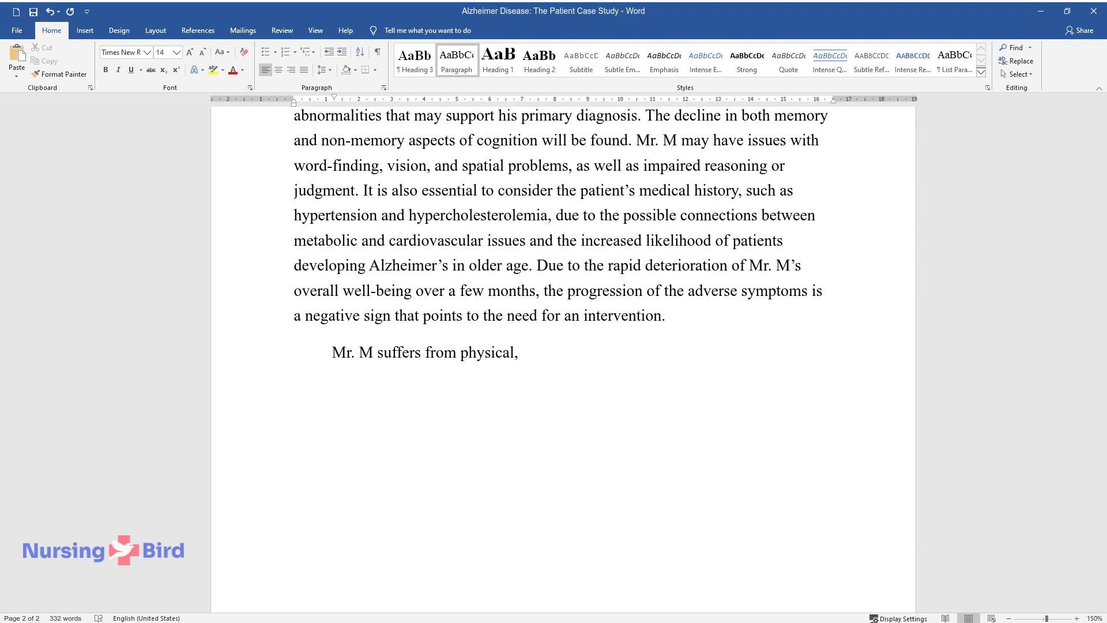
text( psychological, and emotional effec)
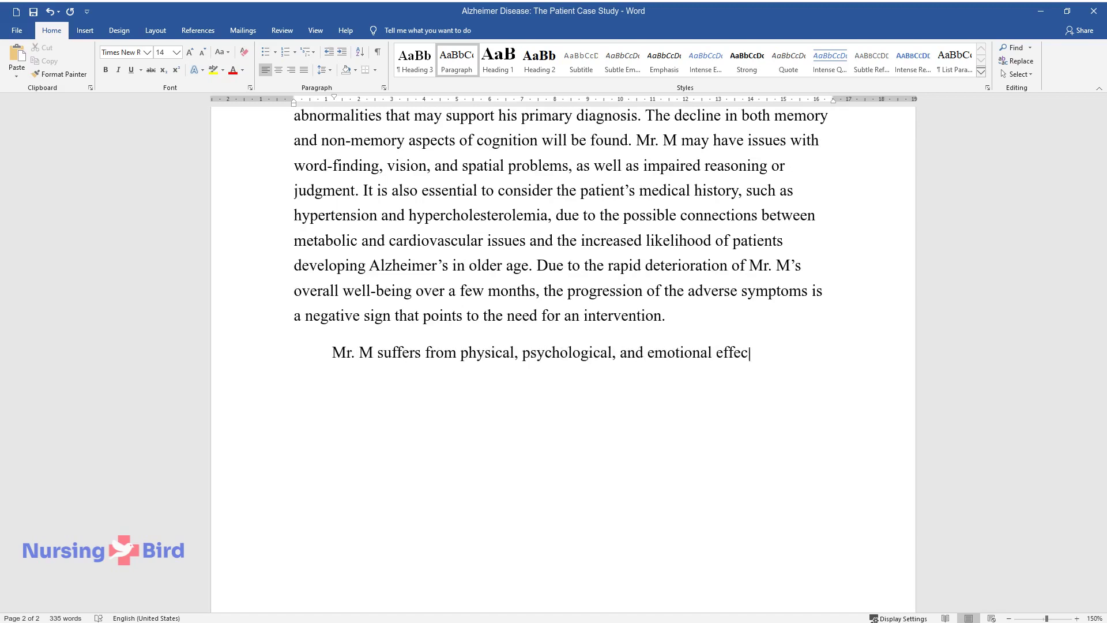
text(ts that adversely impact his healt)
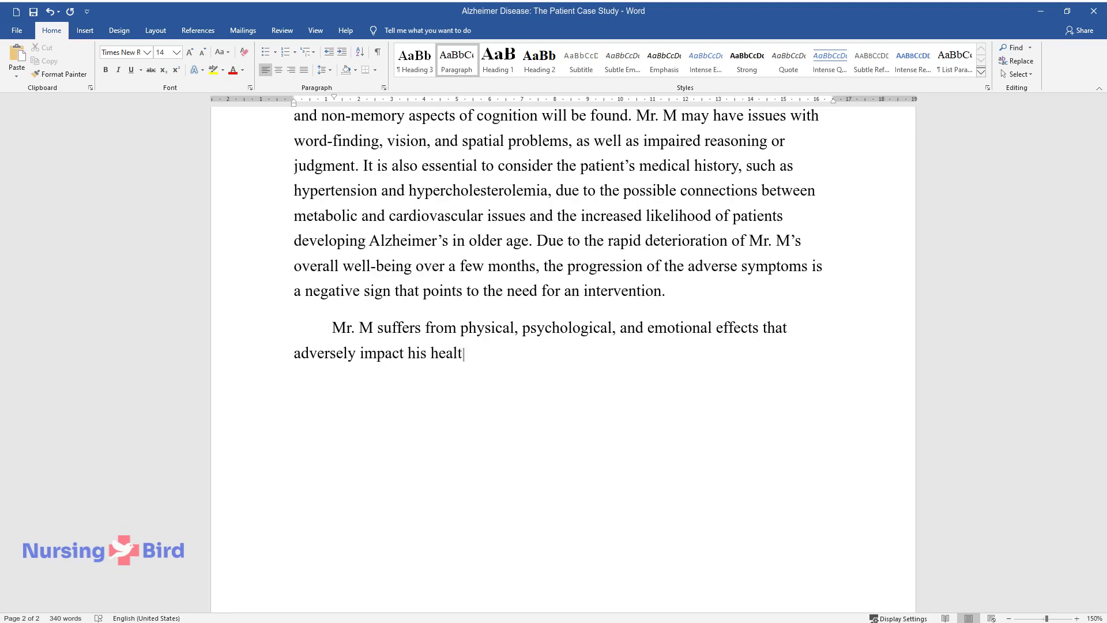
text(h specifically, as well as his fami)
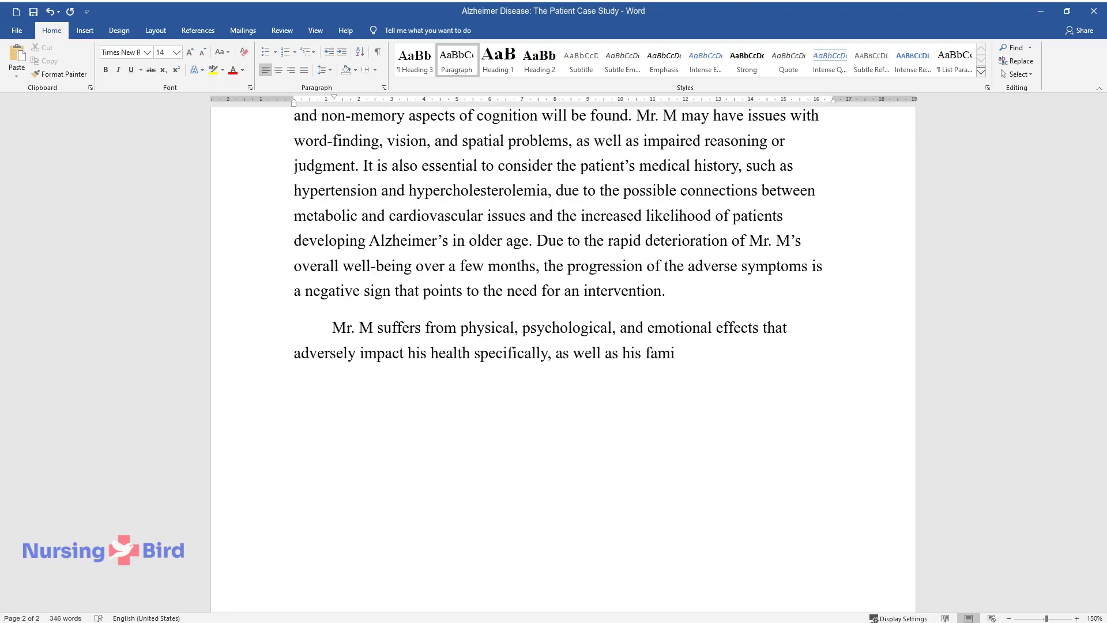
text(ly. According to the study by Grabher, once)
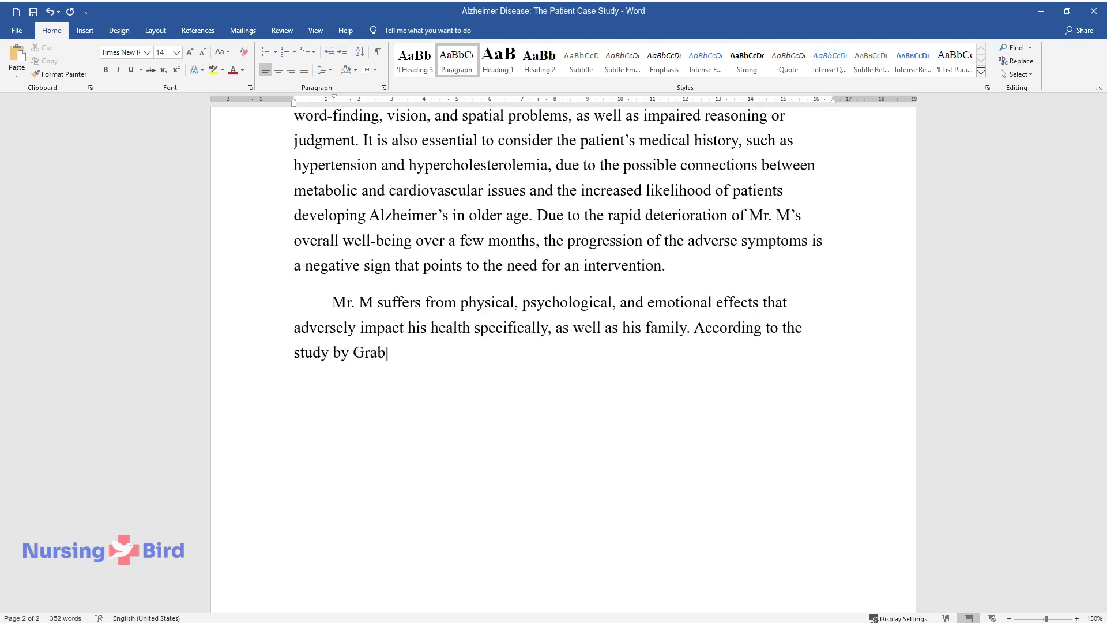
text( a patient gets diagnosed )
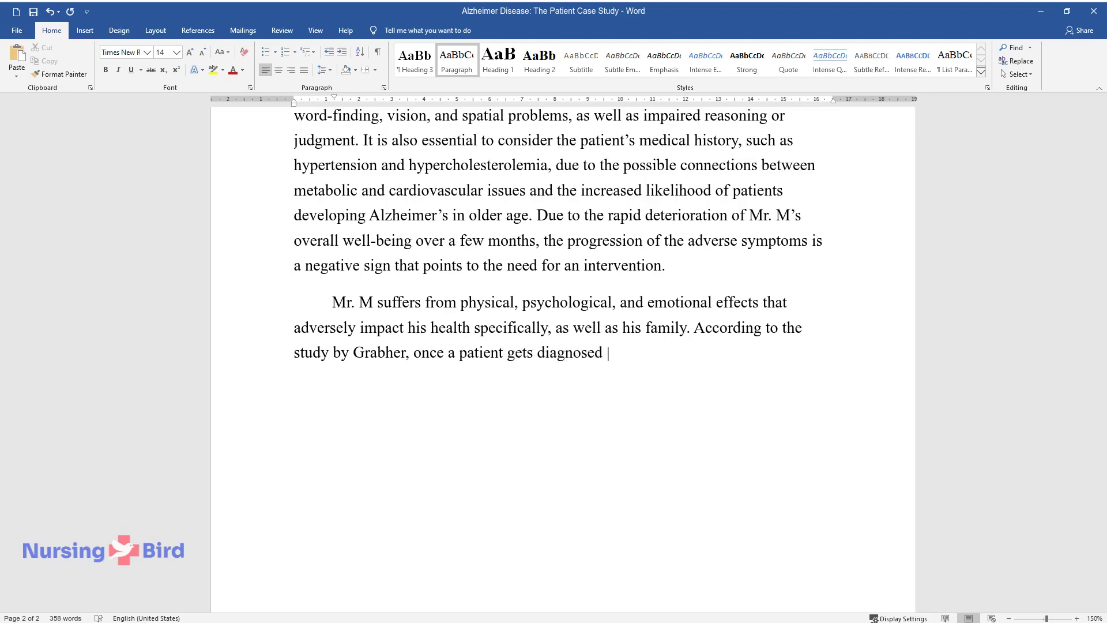
text(with Alzheimer's, they will experi)
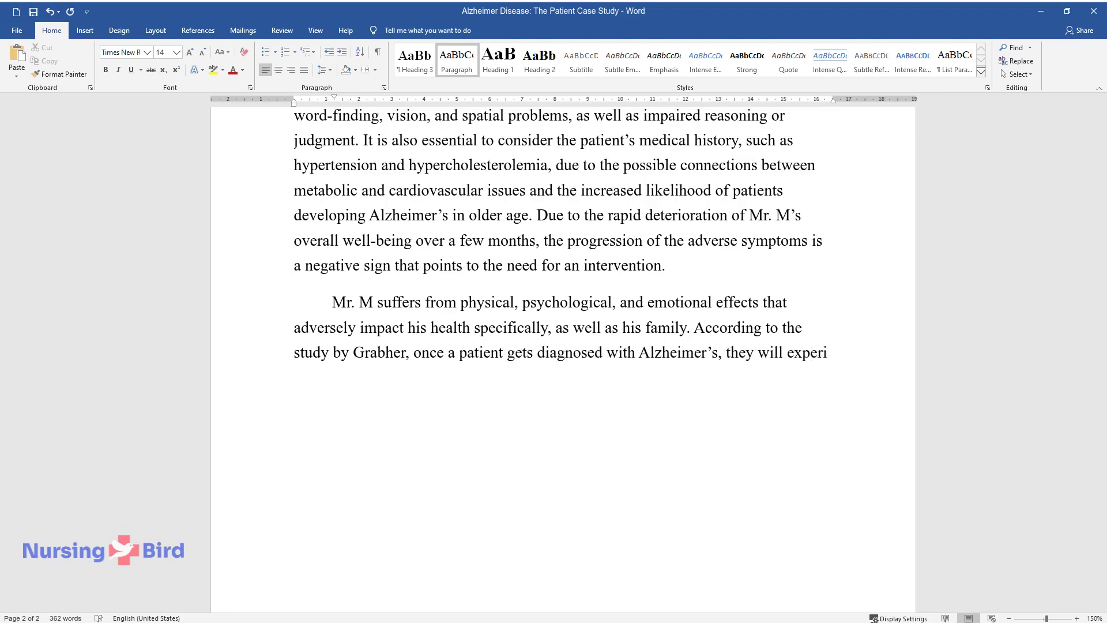
text(ence stress that leads to both phys)
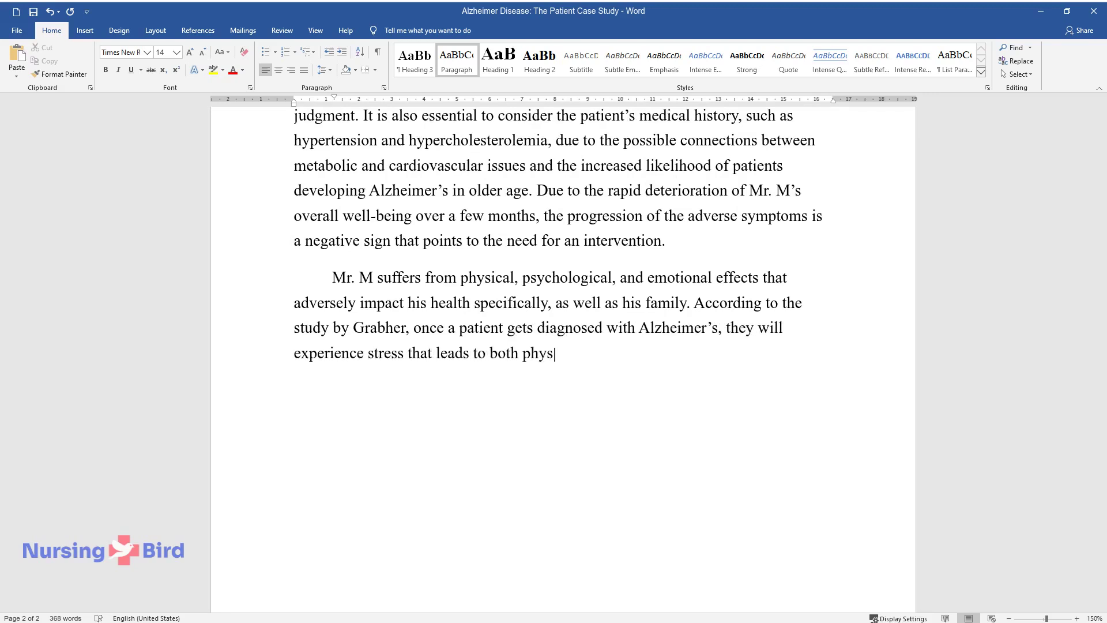
text(ical and emotional issues. The str)
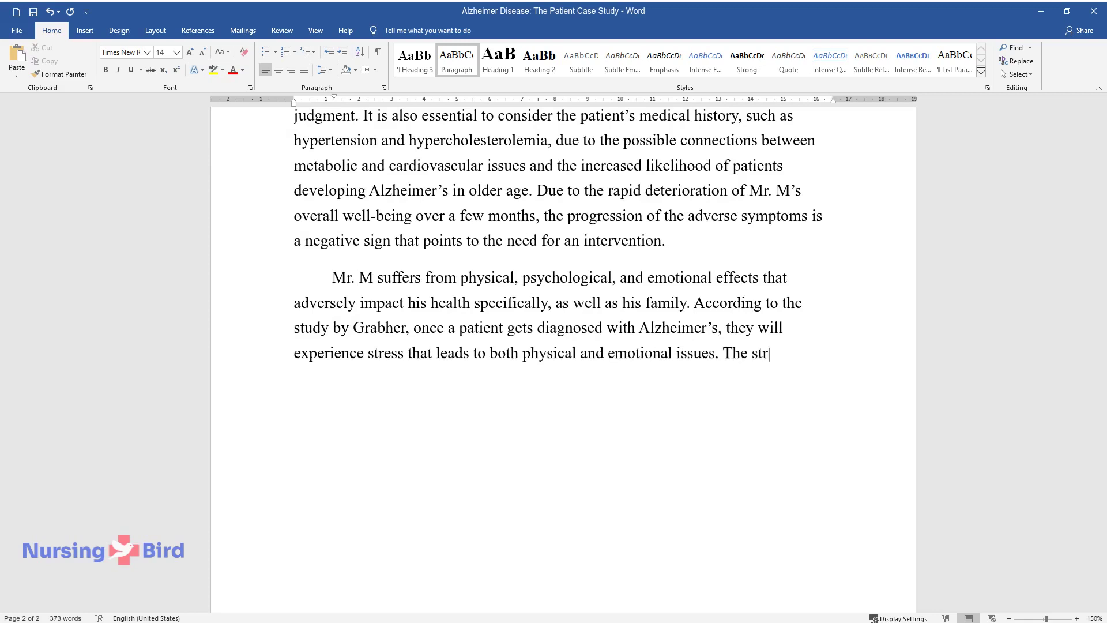
text(ess may be related to the fears abo)
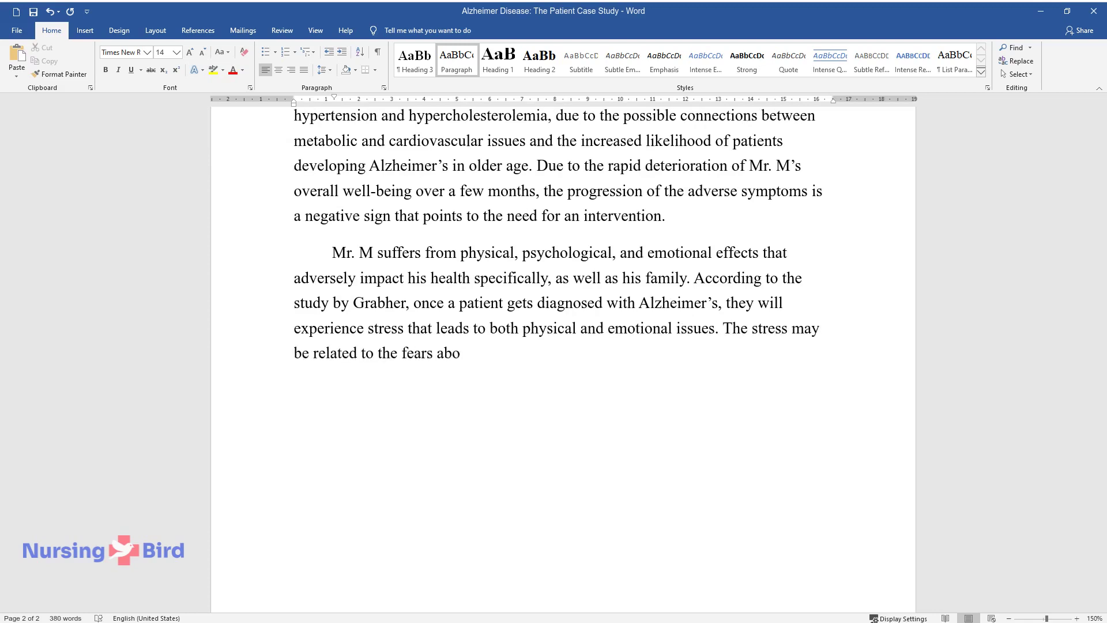
text(ut forgetting their loved ones, be)
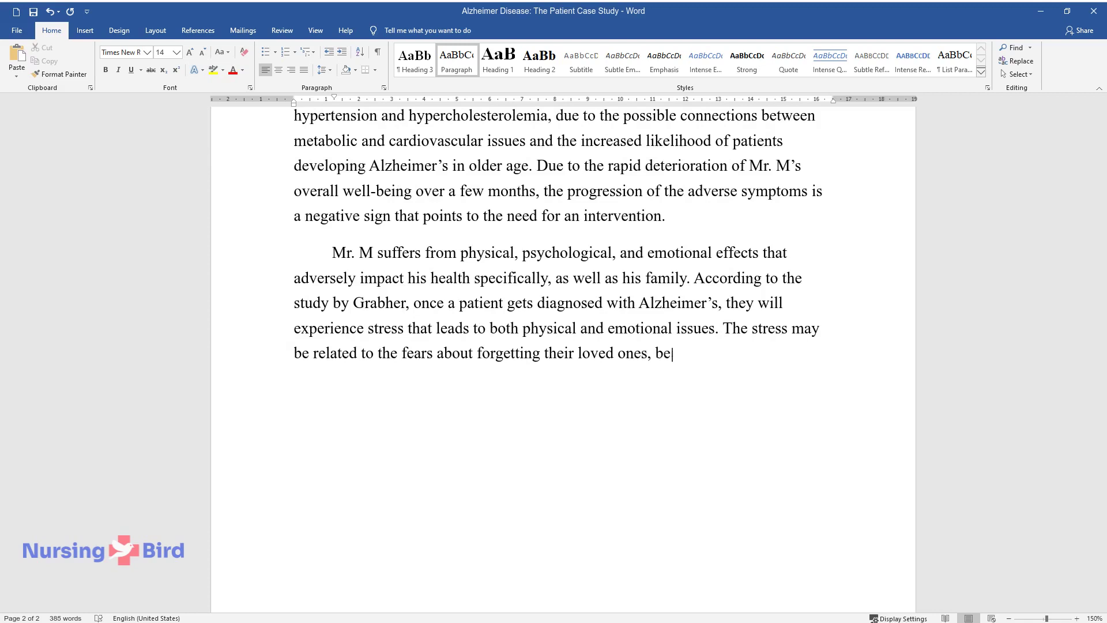
text(coming a burden to their r)
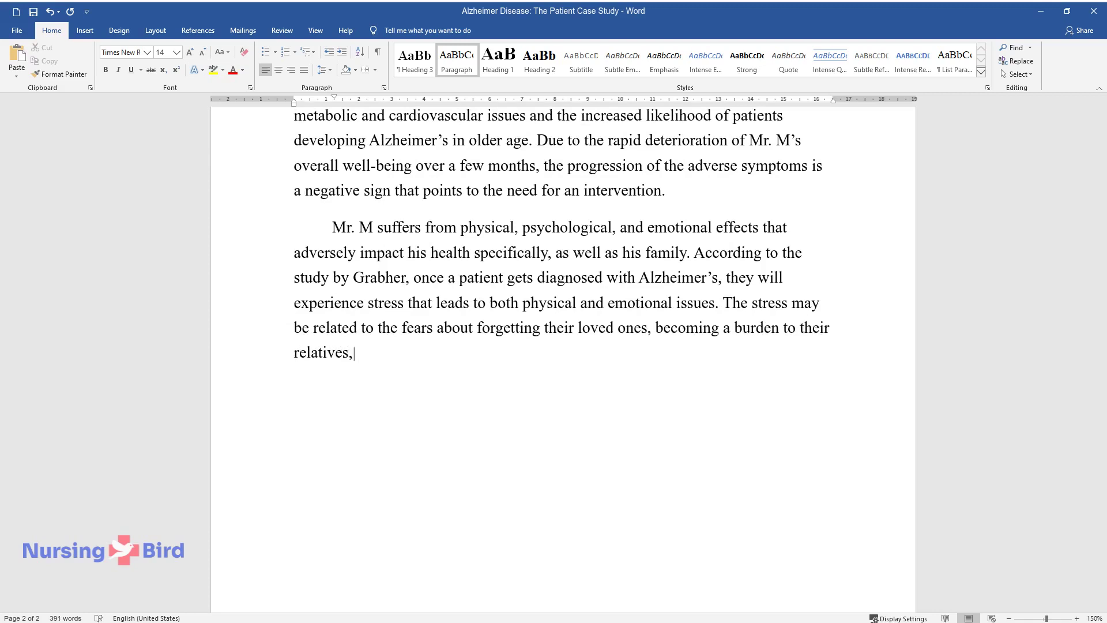
text(elatives, losing independence, and not bei)
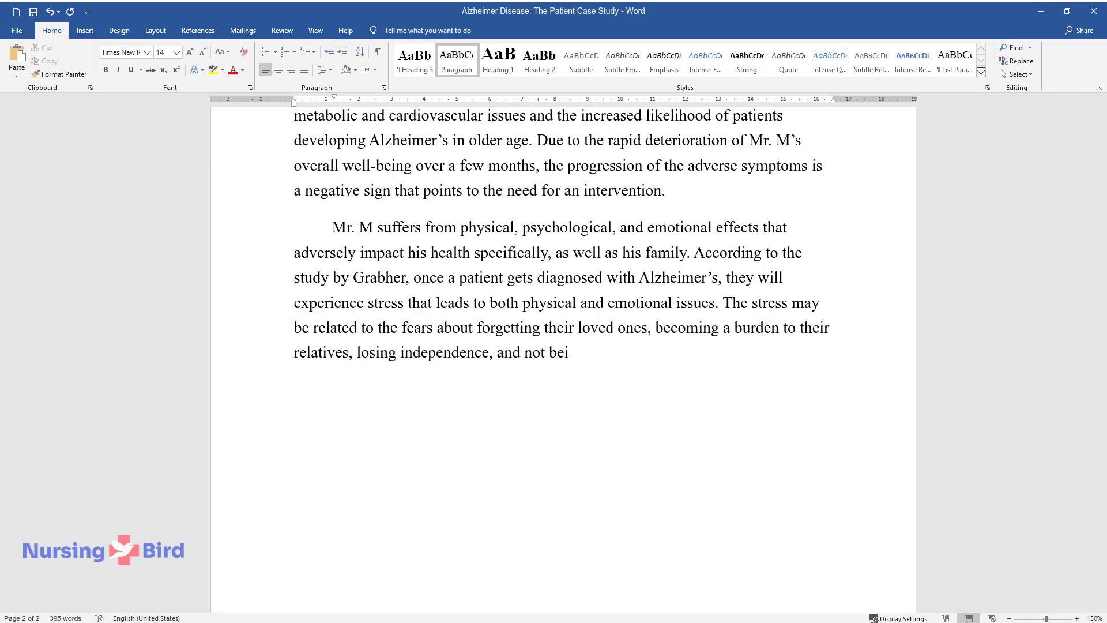
text(ng able to take care of themselves. )
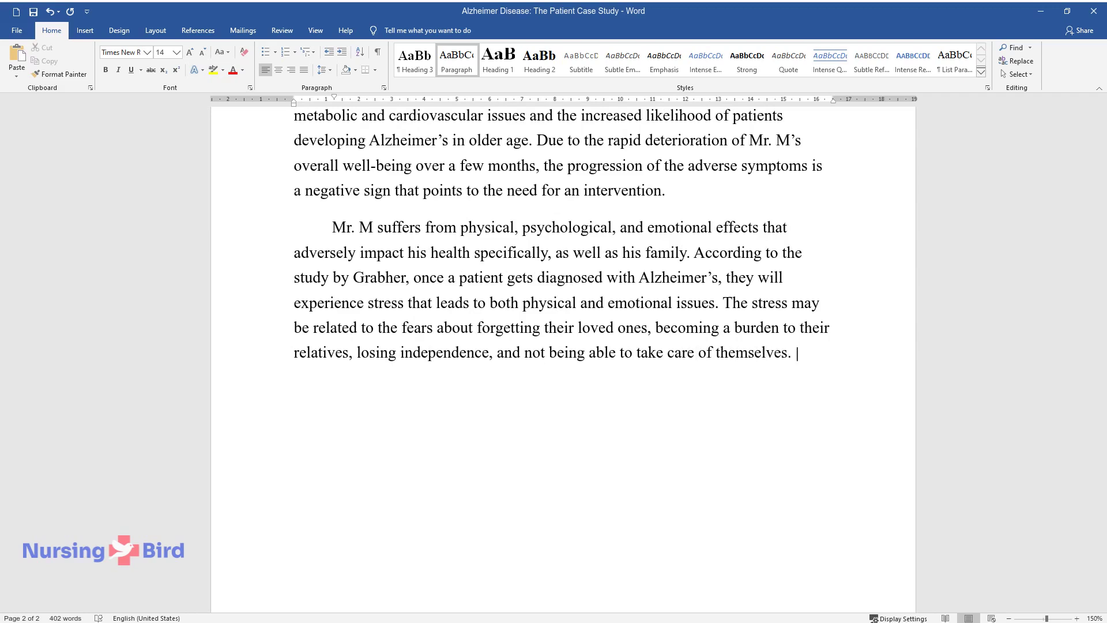
text(Stress further contributes to nega)
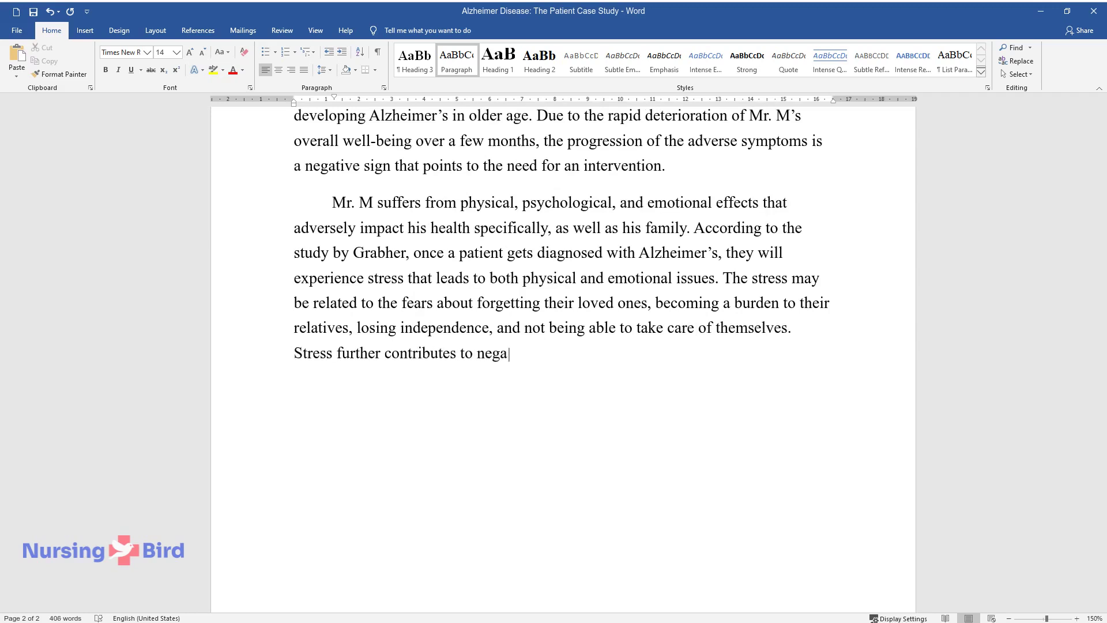
text(tive physical issues, such as high)
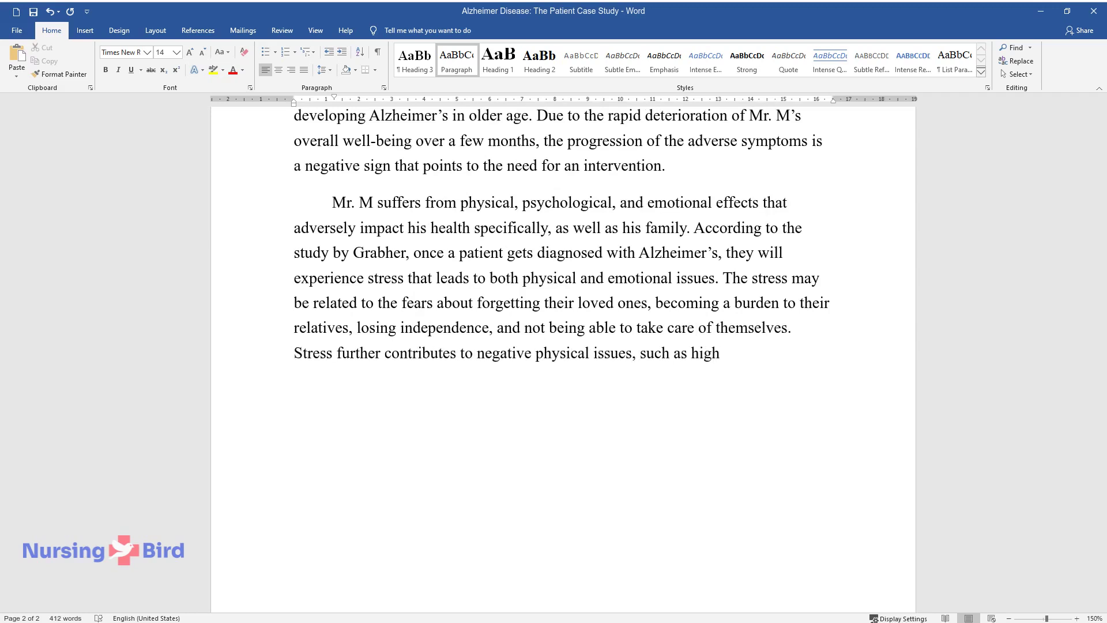
text( blood pressure and heart disease. )
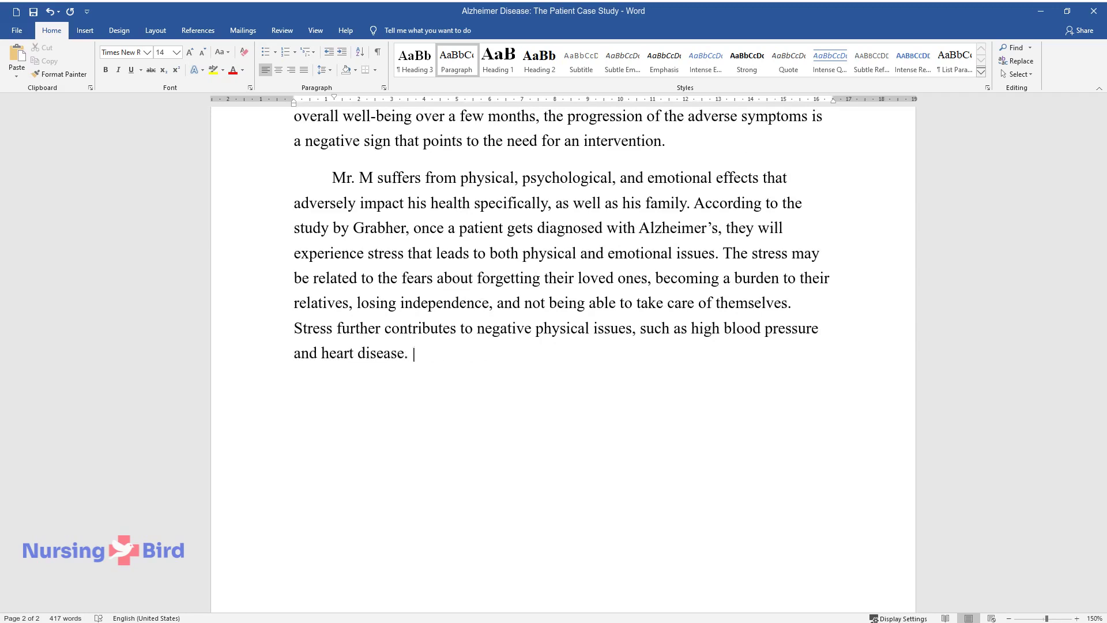
text(Because the patient has a history o)
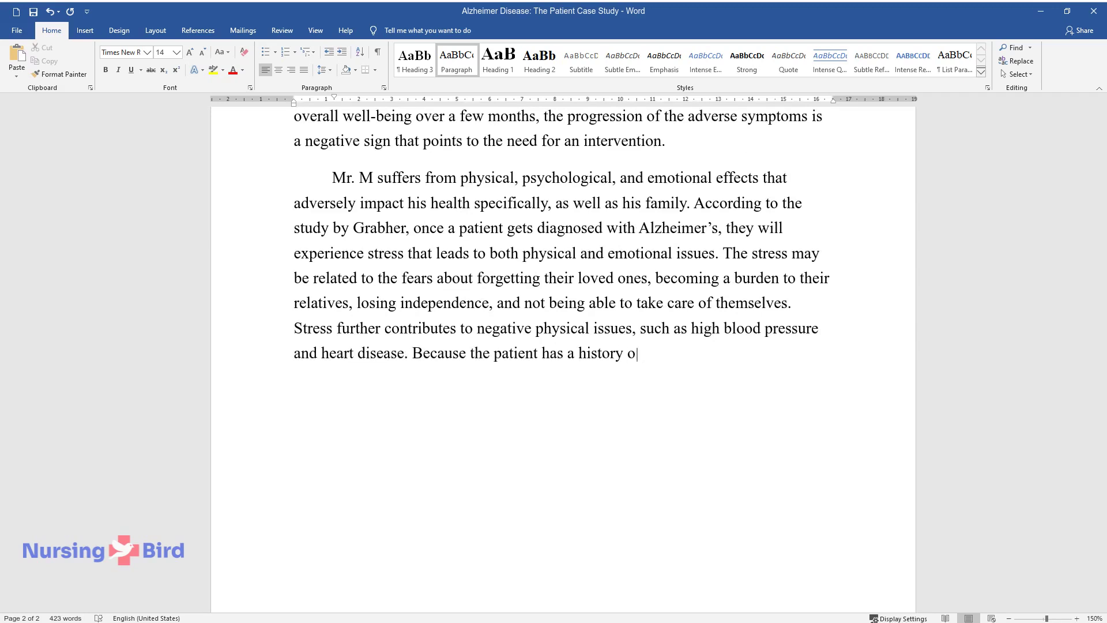
text(f hypertension controlled by ACE i)
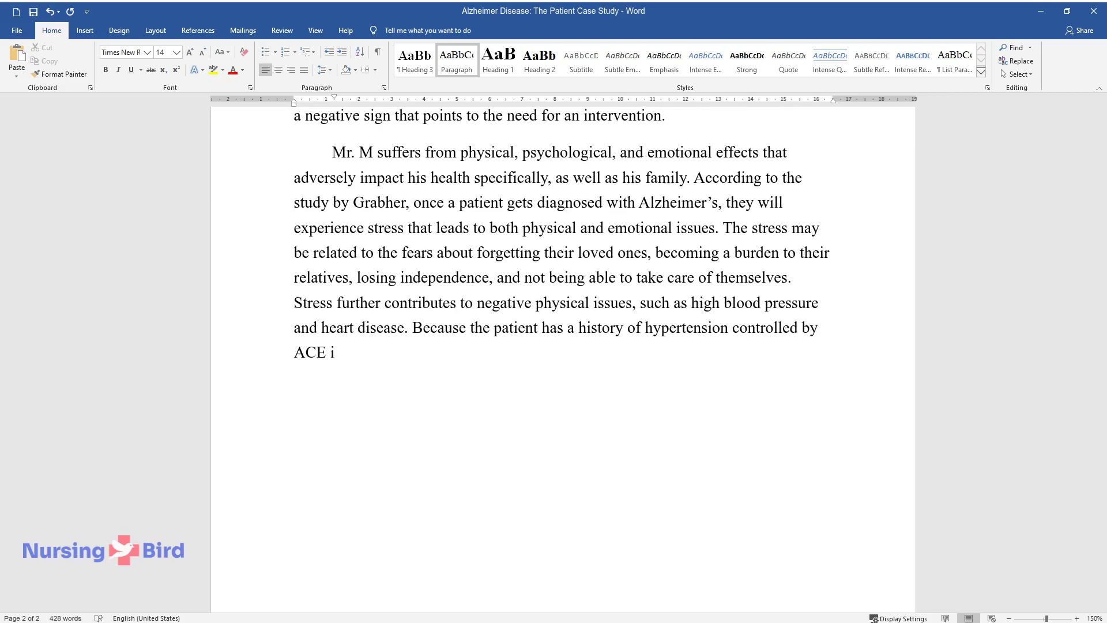
text(nhibitors, the patient mustn't exp)
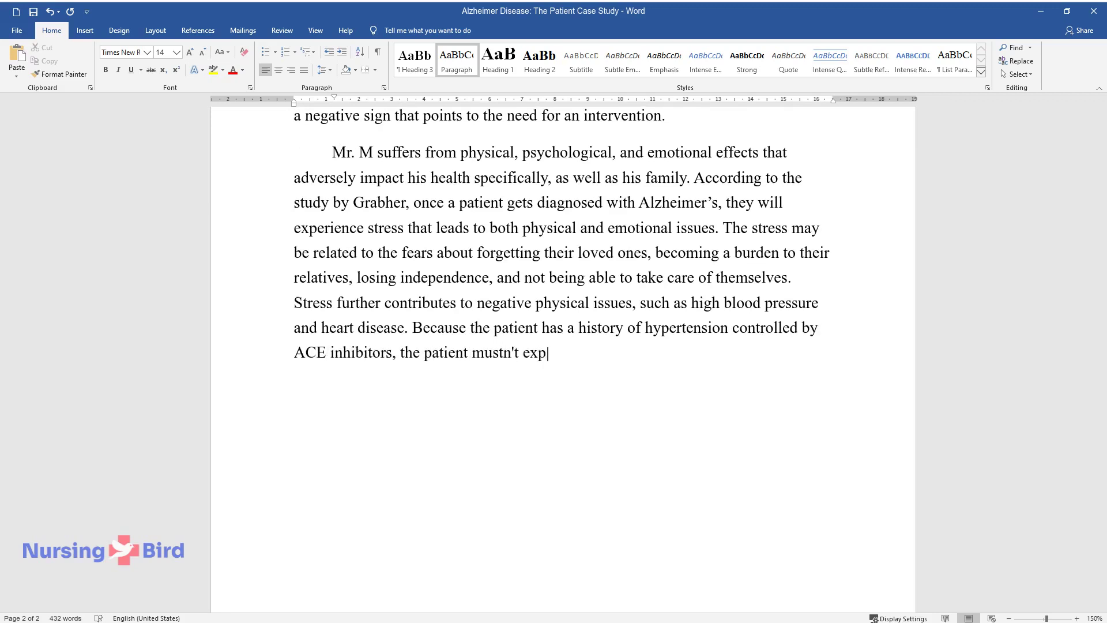
text(erience too much stress to avoid ex)
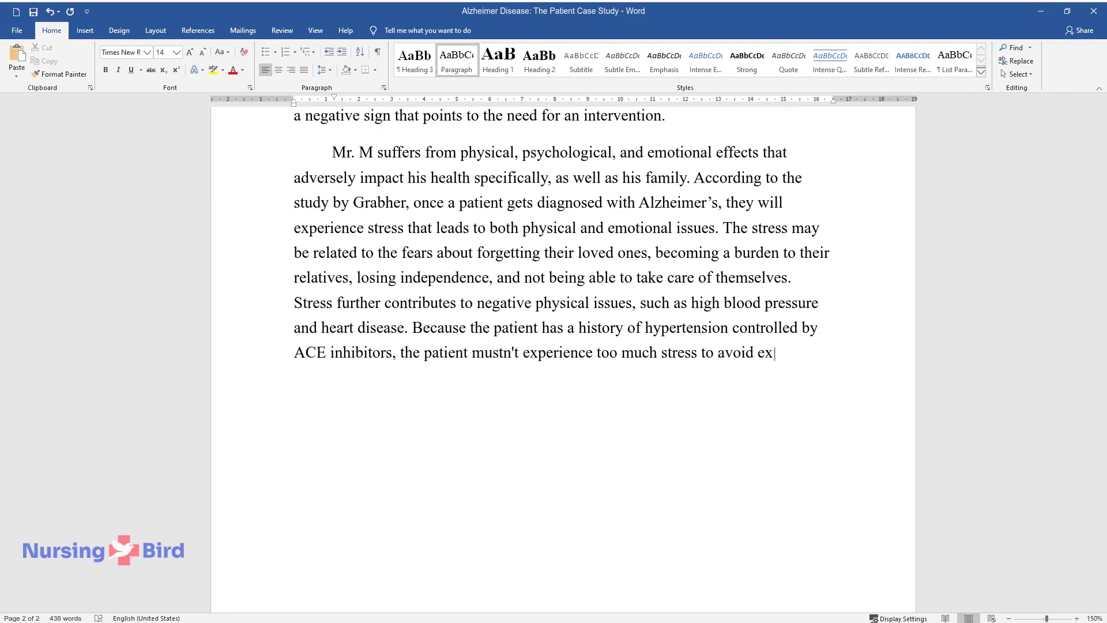
text(acerbating the problem.)
key(Return)
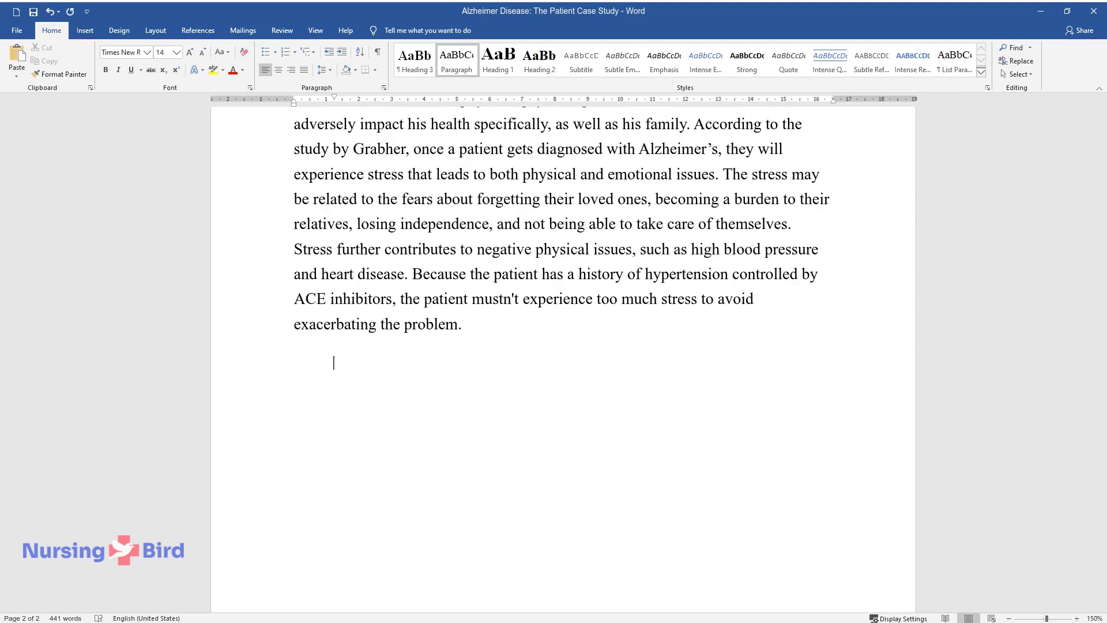
Step: Write the family caregiver-stress paragraph, ending 'a positive attitude toward recovery.'
text(For Mr. M's family, ca)
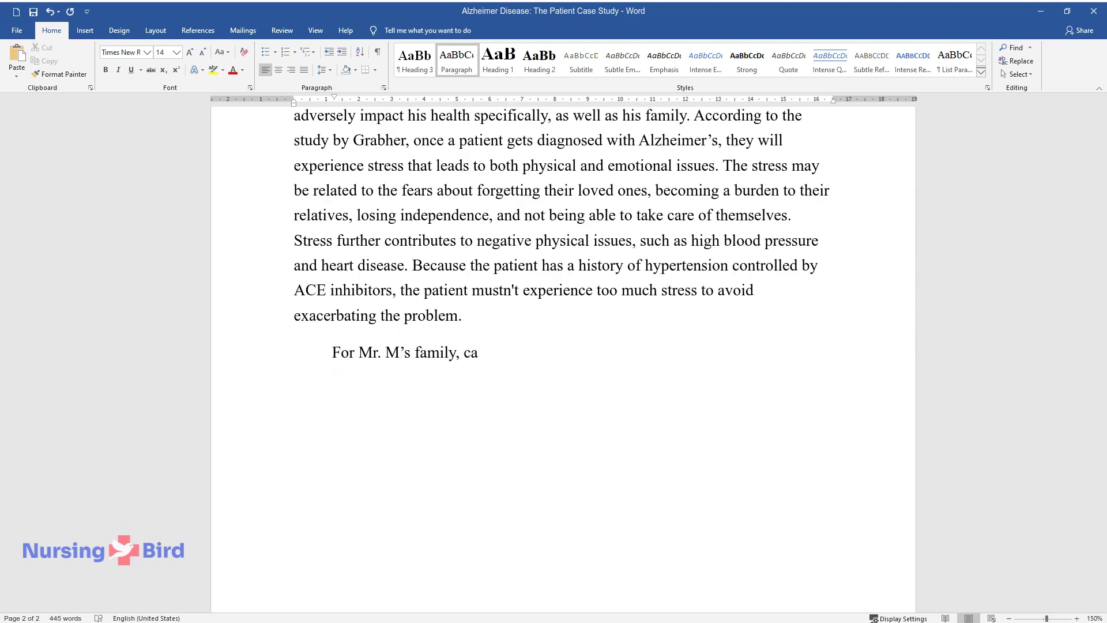
text(ring for him creates emotional stres)
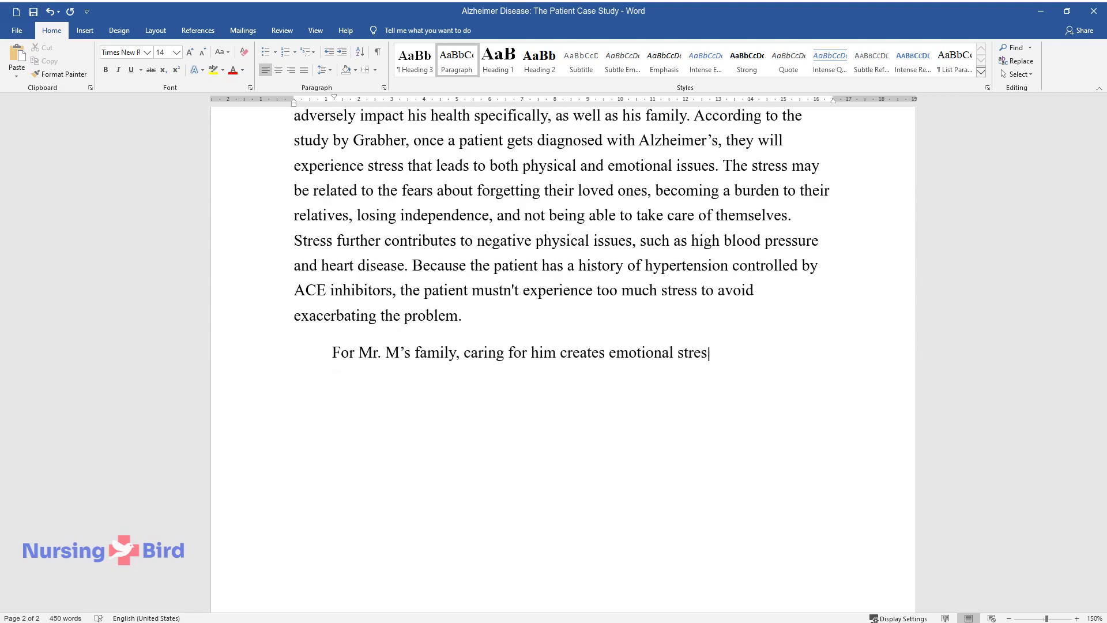
text(s even though the individual is being taken )
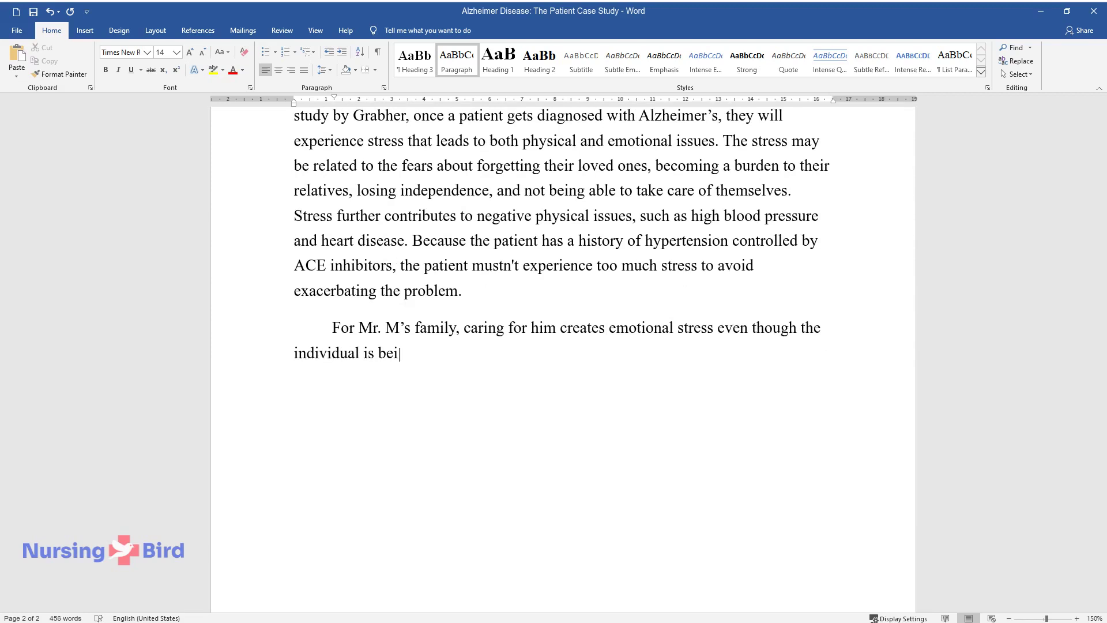
text(care of in a facility. Grab)
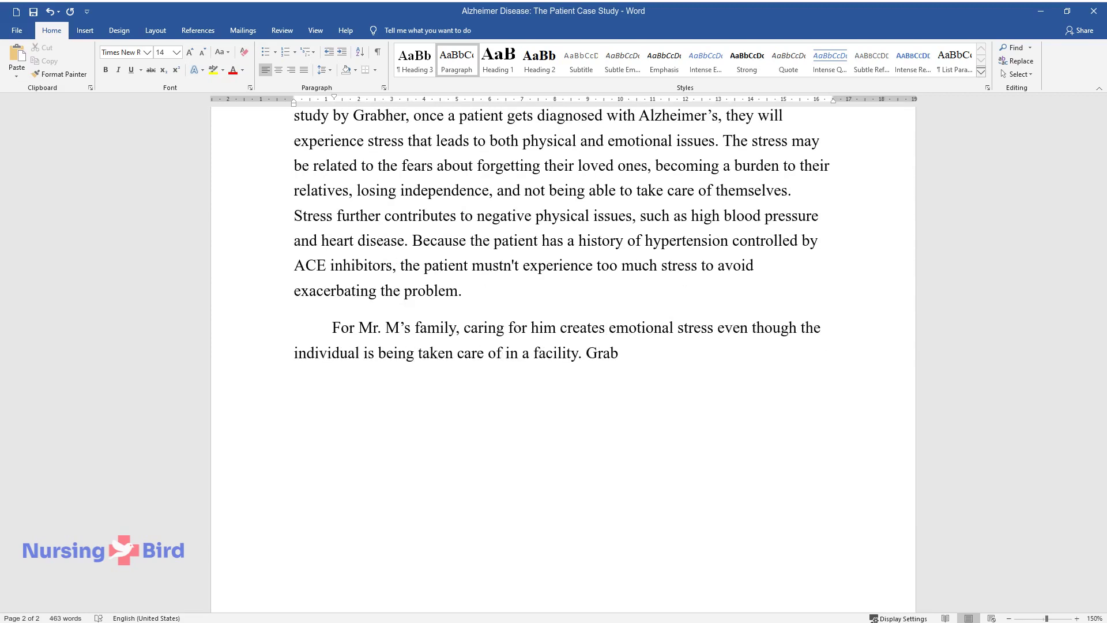
text(her suggests that many caregivers feel guilty and emot)
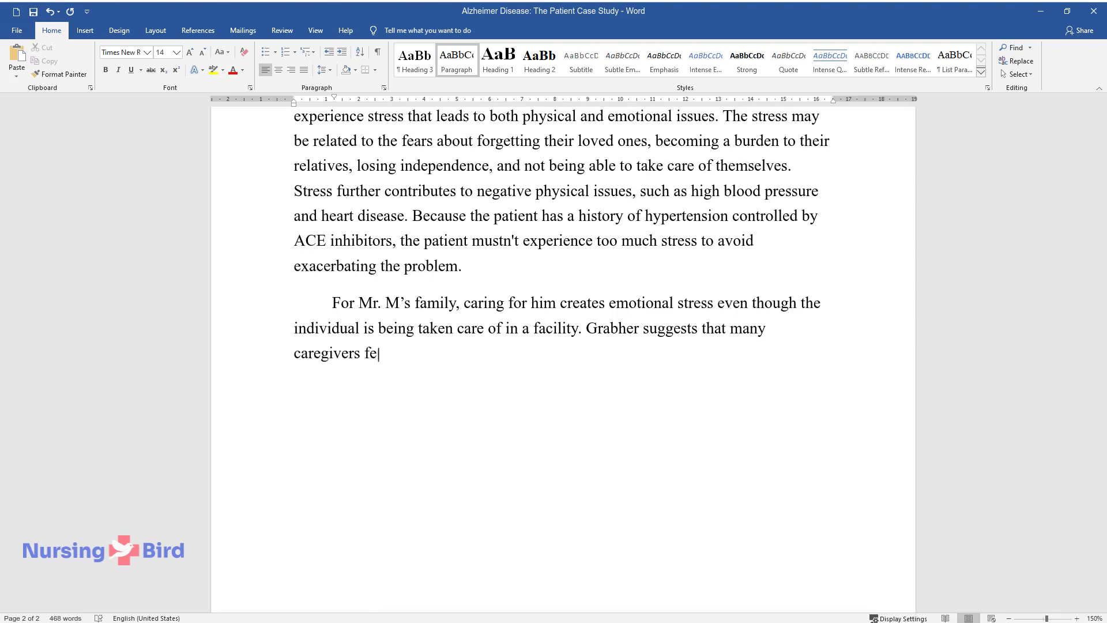
text(ionally distressed)
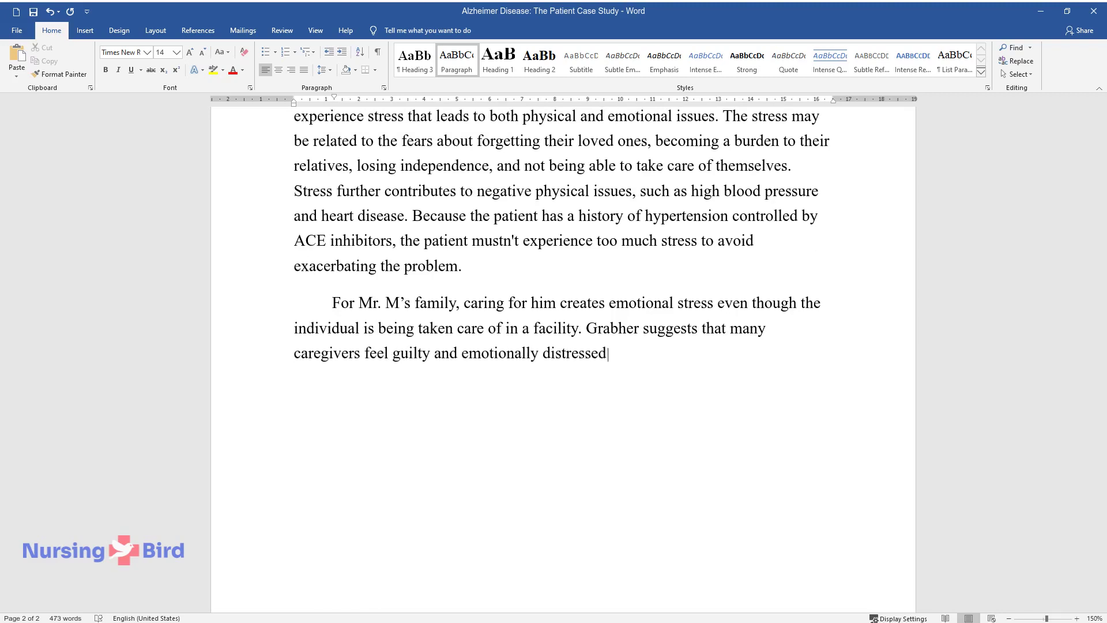
text(tives are being admitted to )
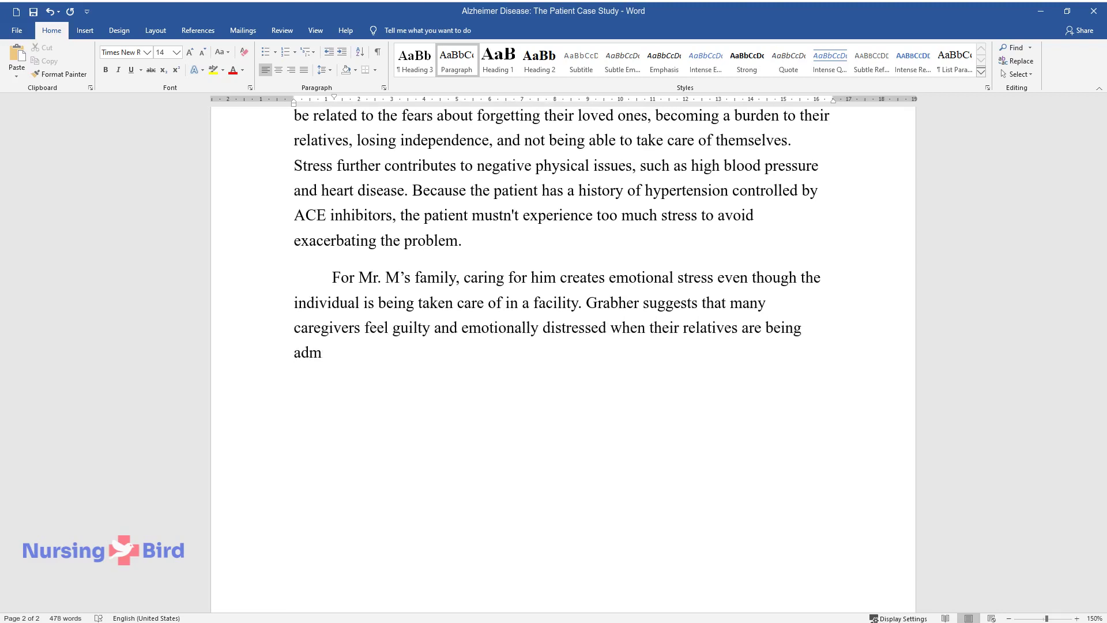
text(a facility. Family members )
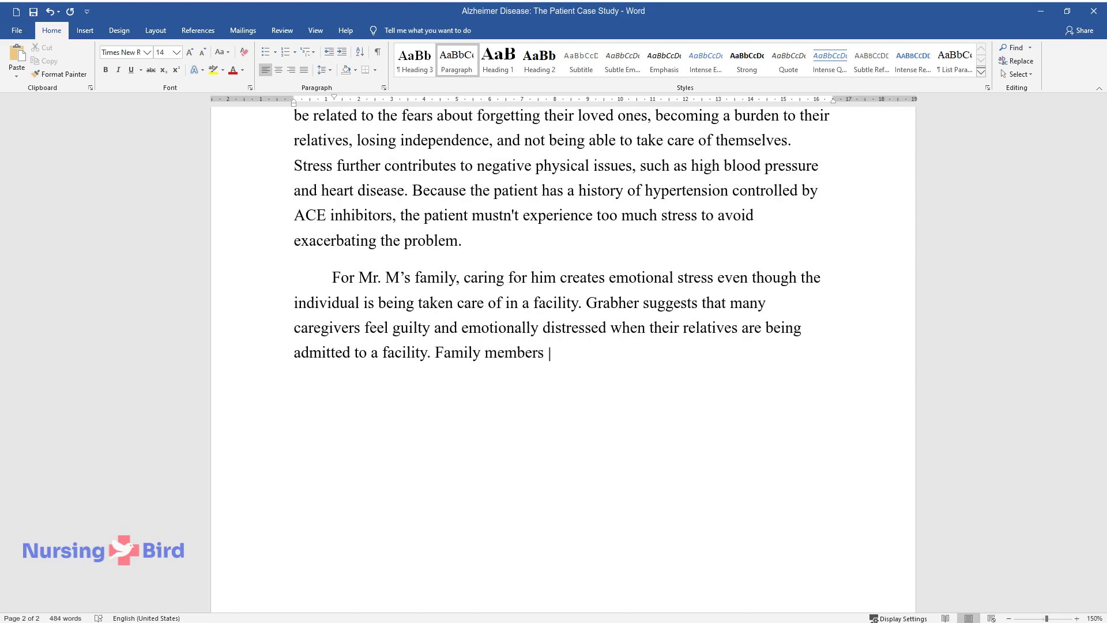
text(of patients with Alzheimer's can experience "sadness, )
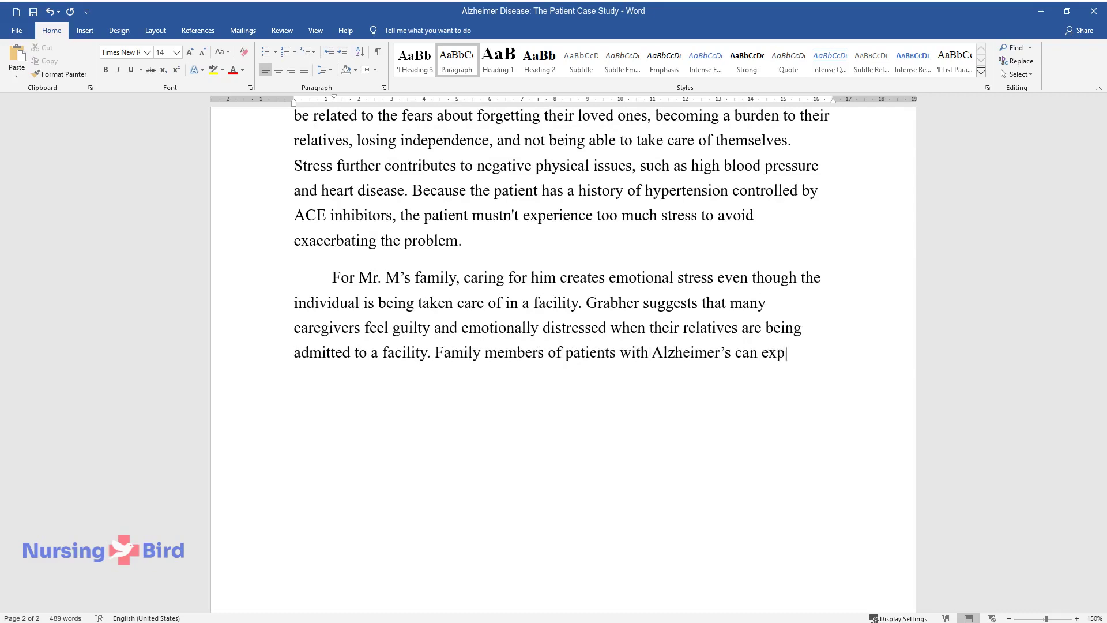
text(discouragement, a)
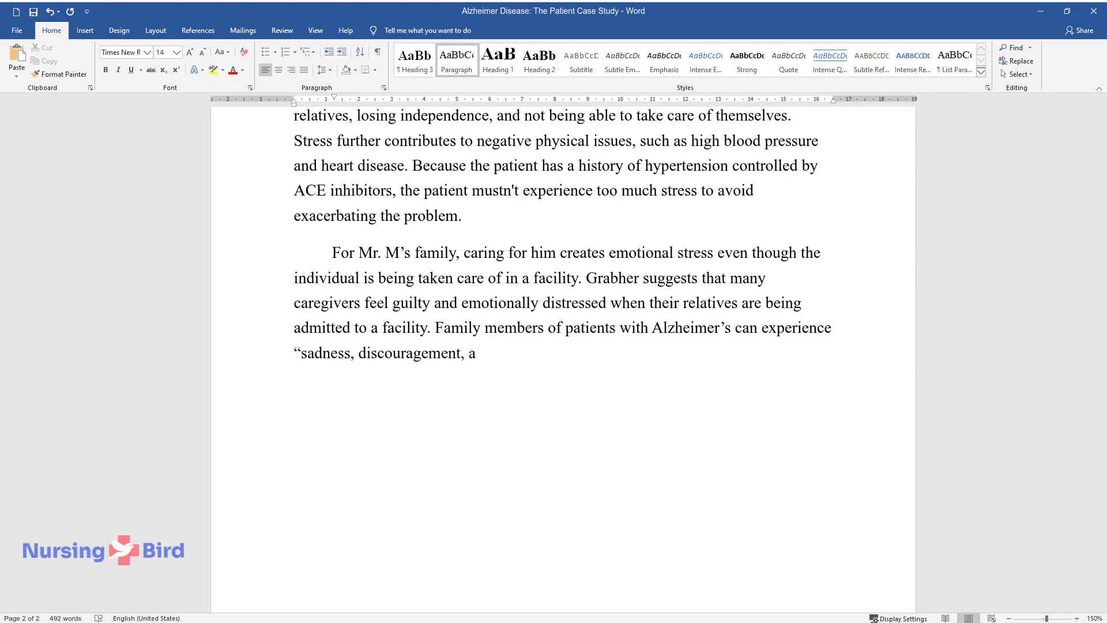
text(loneness, anger, and hope, as well a)
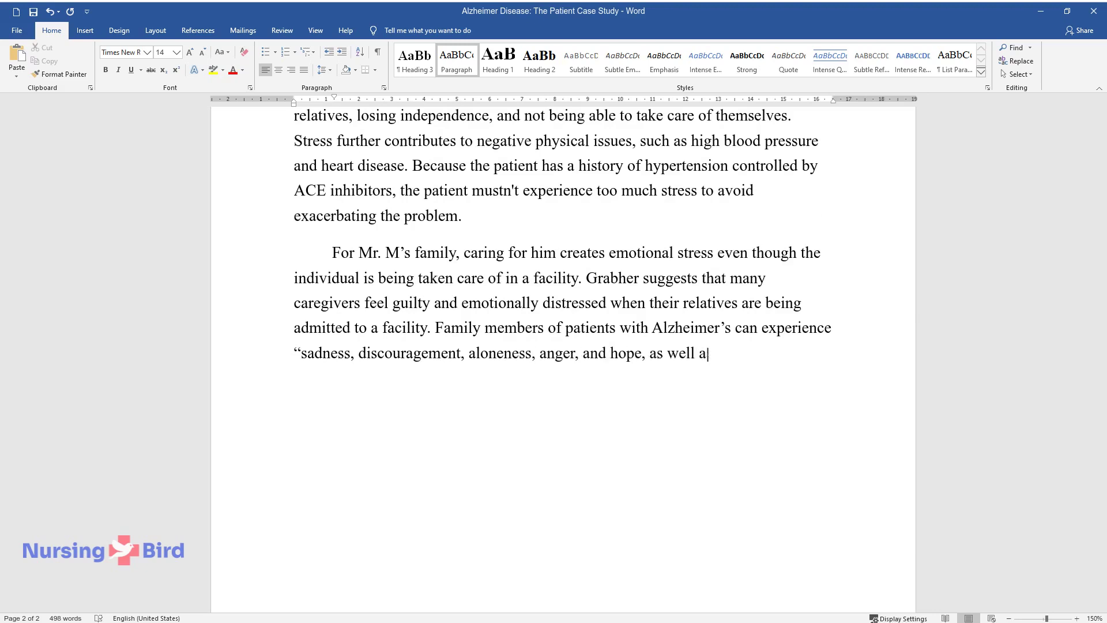
text(s fatigue and depression." Such feel)
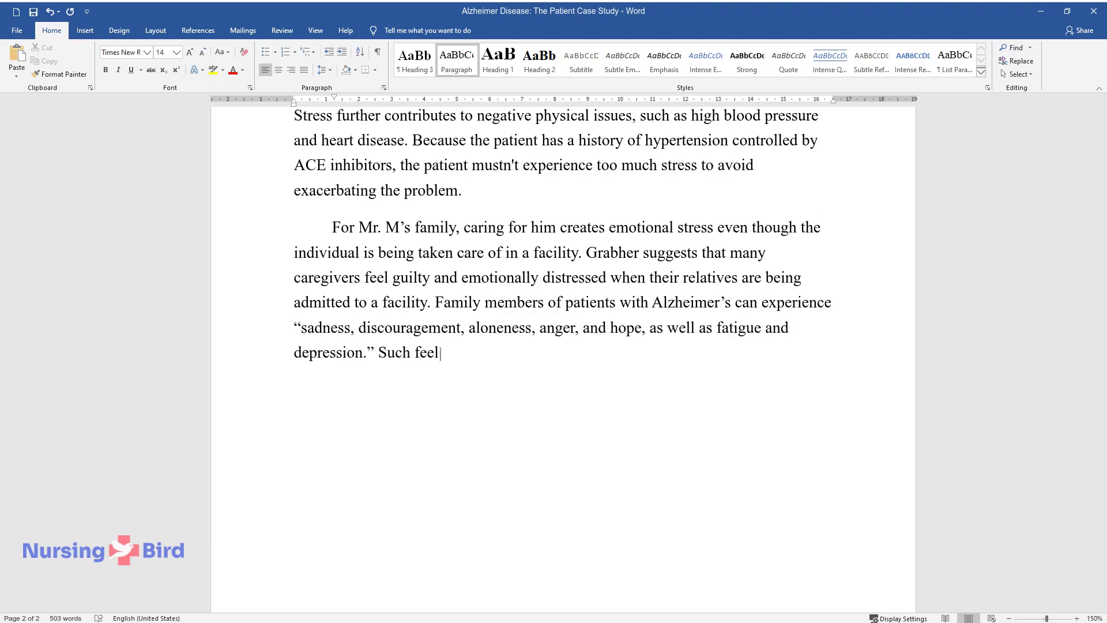
text(ings are burdening to caregivers bec)
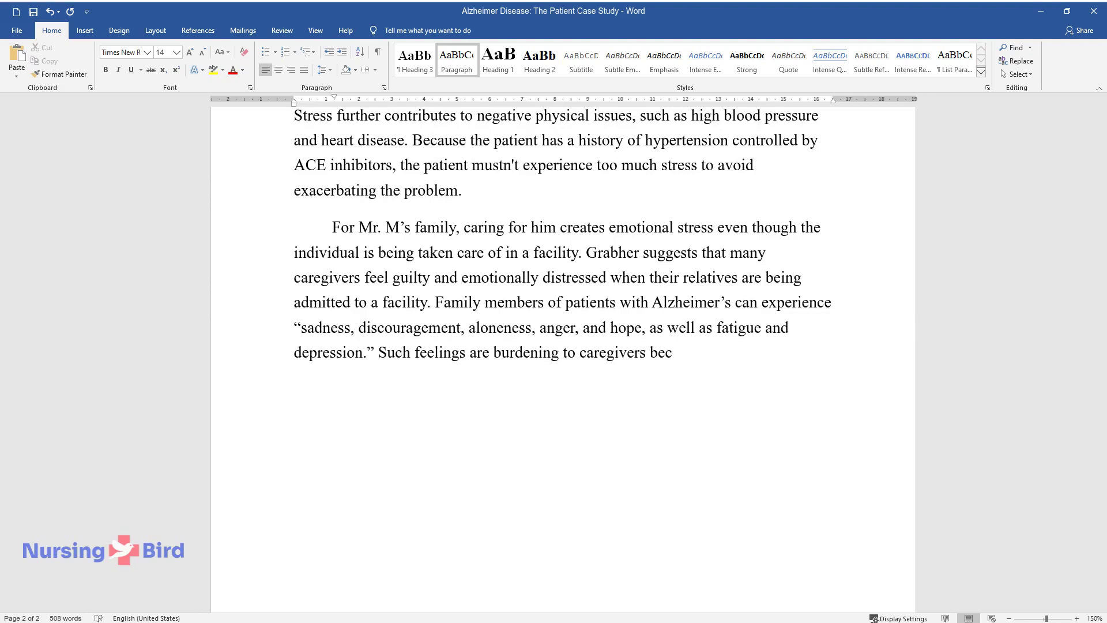
text(ause they have to deal with the emo)
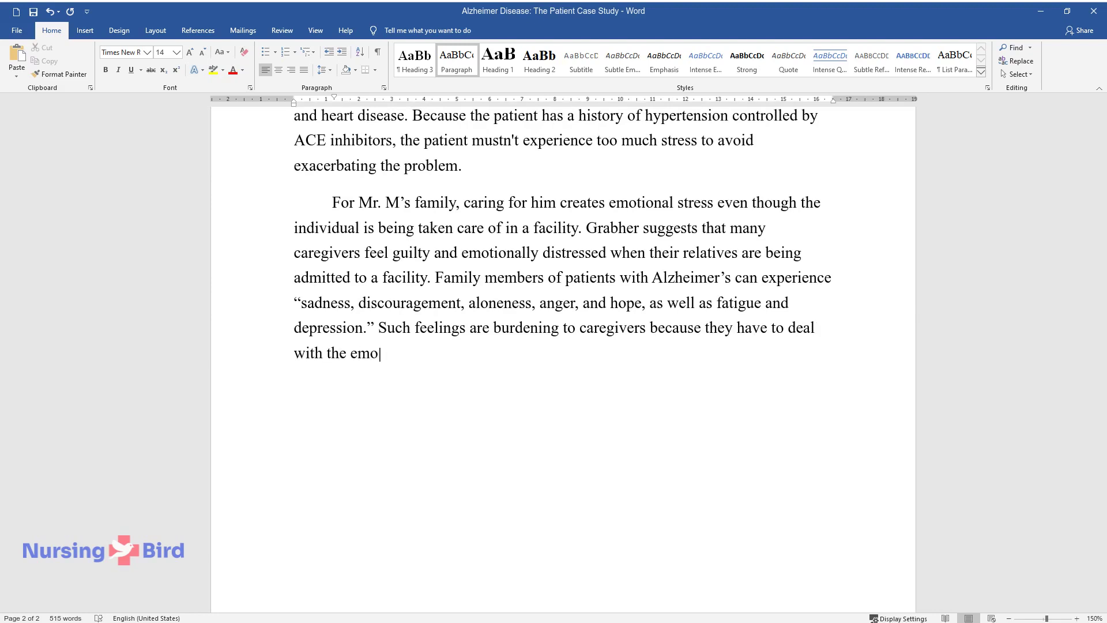
text(tional challenge of caring for their)
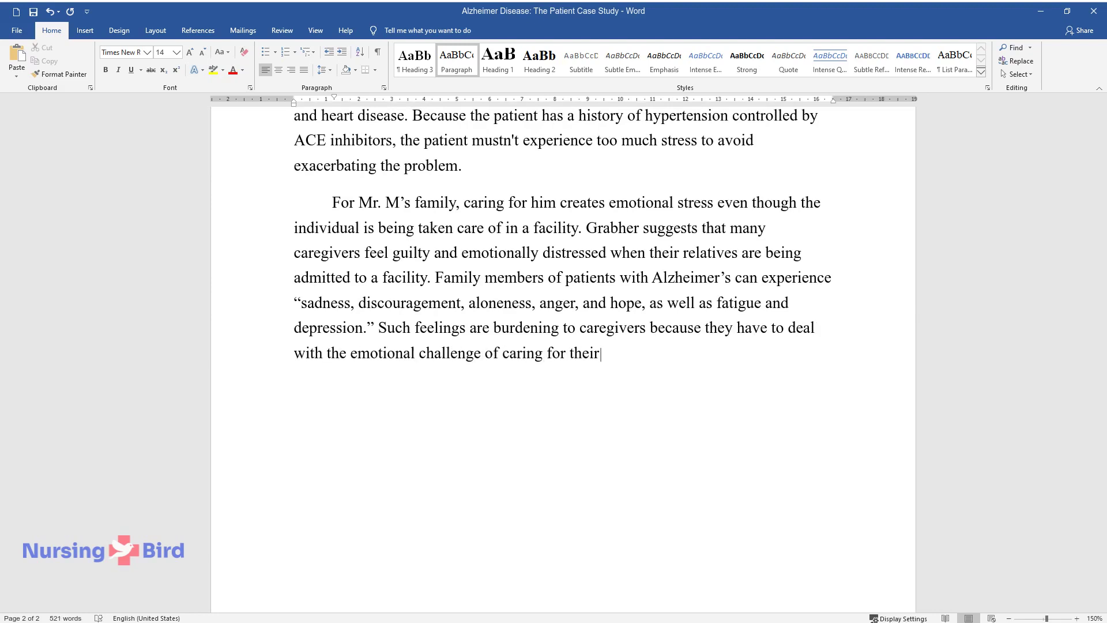
text( relatives while also maintaining ps)
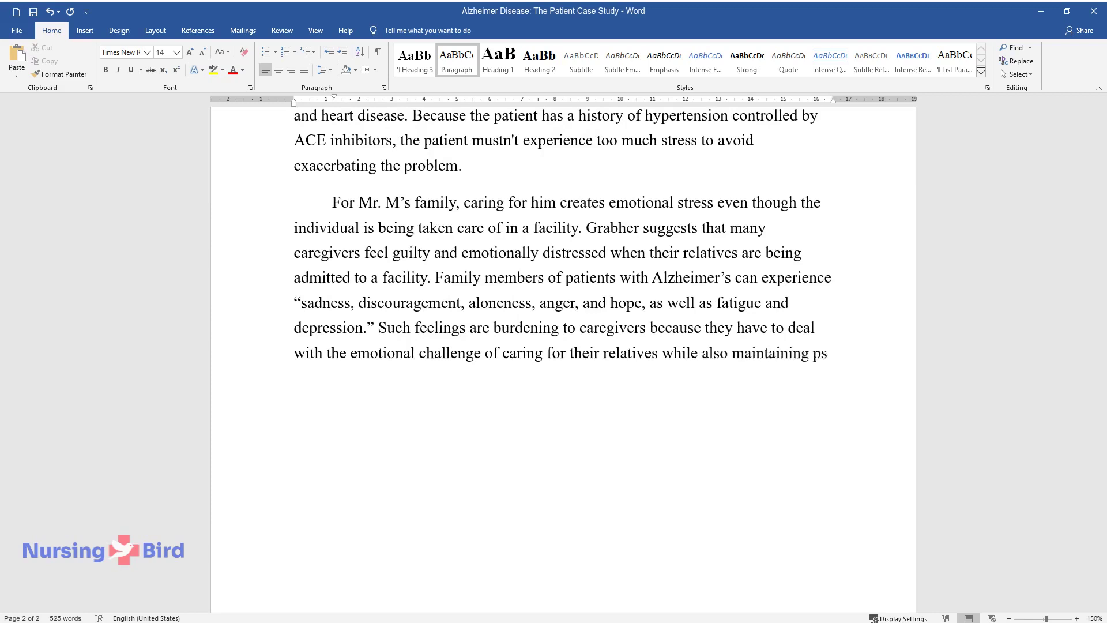
text(ychological health and maintaining )
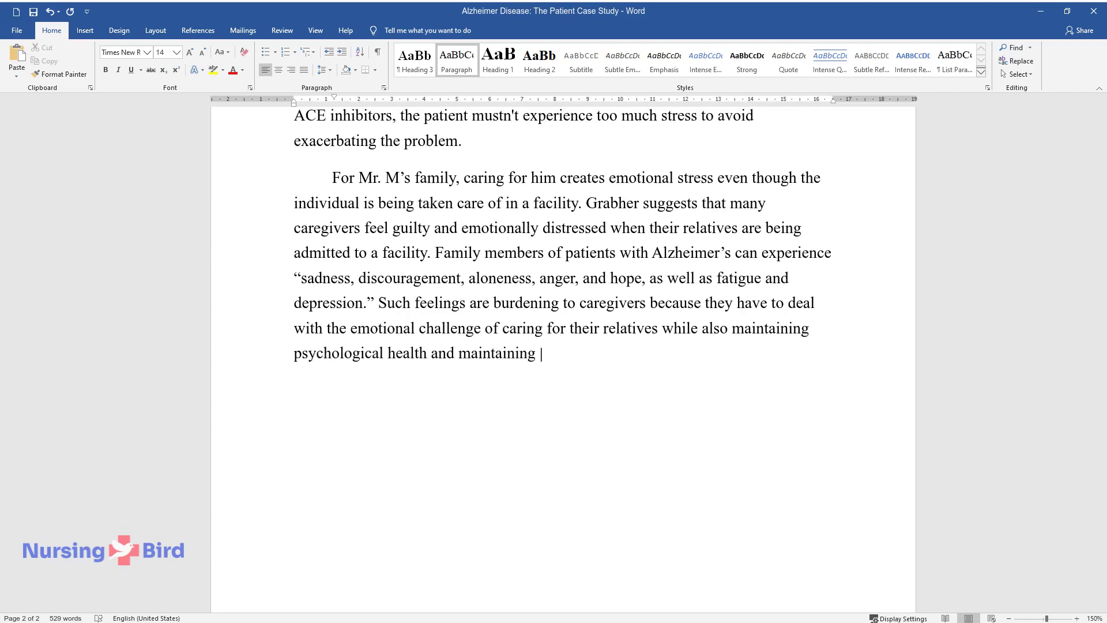
text(a positive attitude toward recovery.)
key(Return)
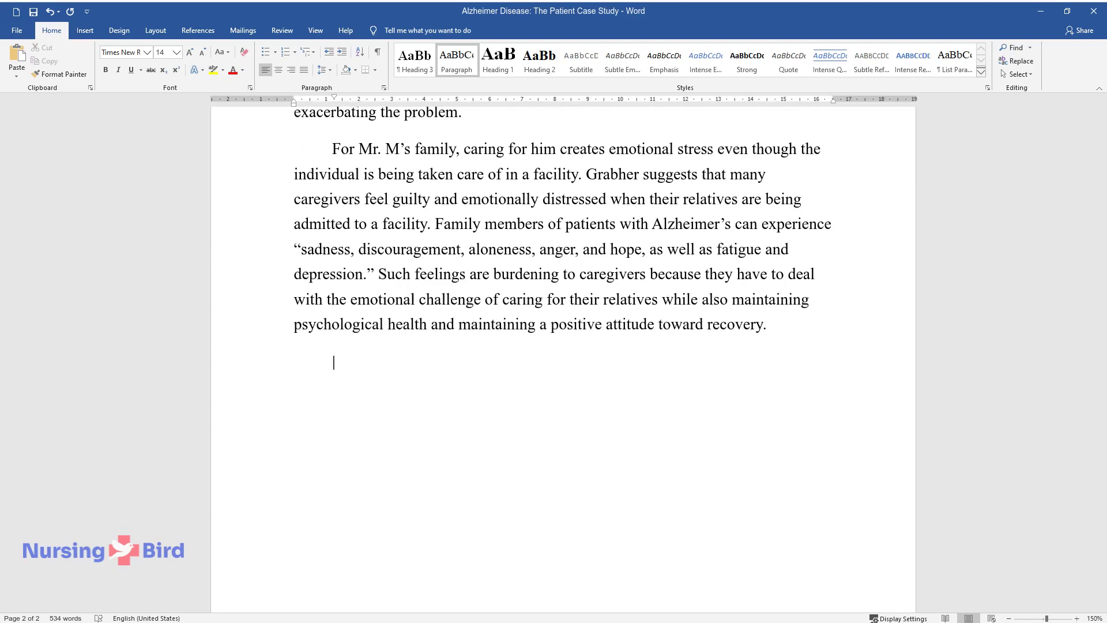
Step: Write the paragraph 'Since Alzheimer's is irreversible…', ending 'allow him to perform tasks calmly.'
text(Since Alzheimer)
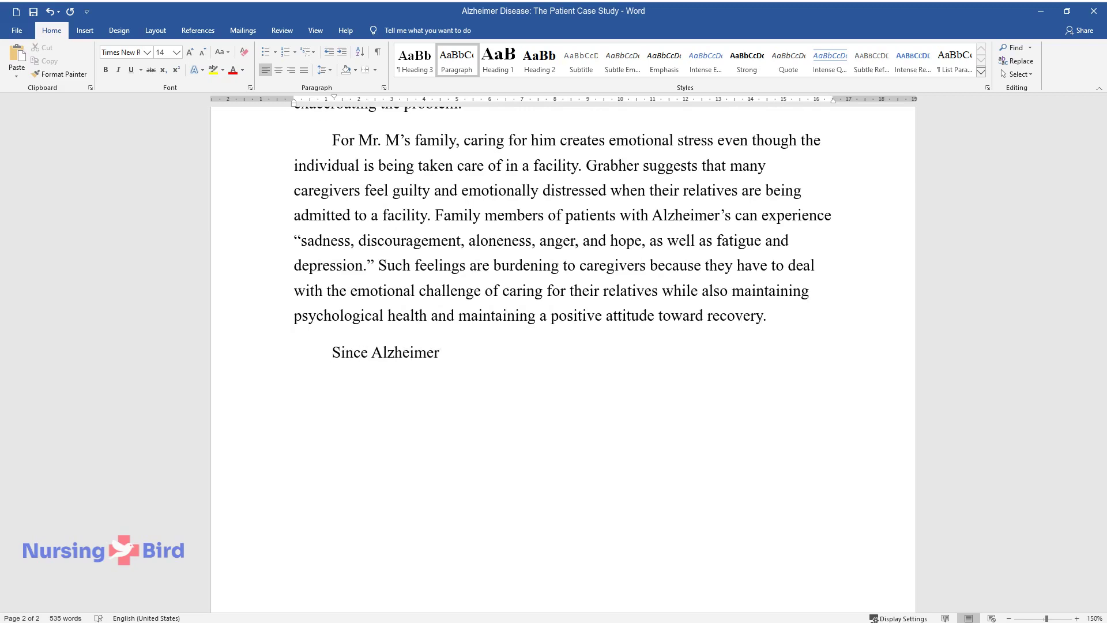
text('s is irreversible, a preventive and managin)
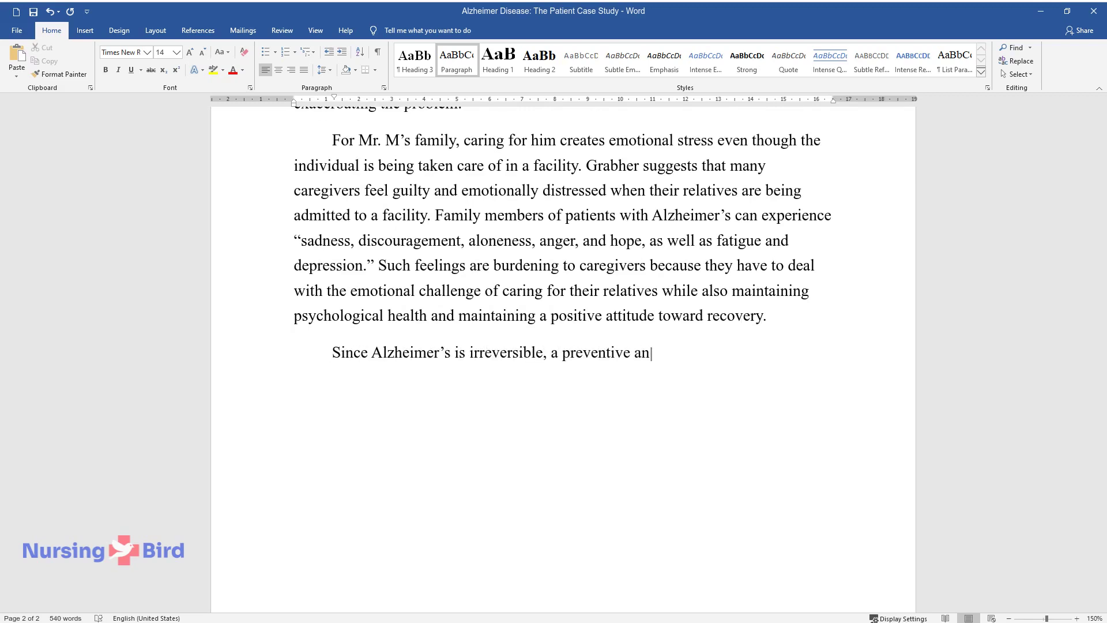
text(g intervention is recommended. The caregivers and th)
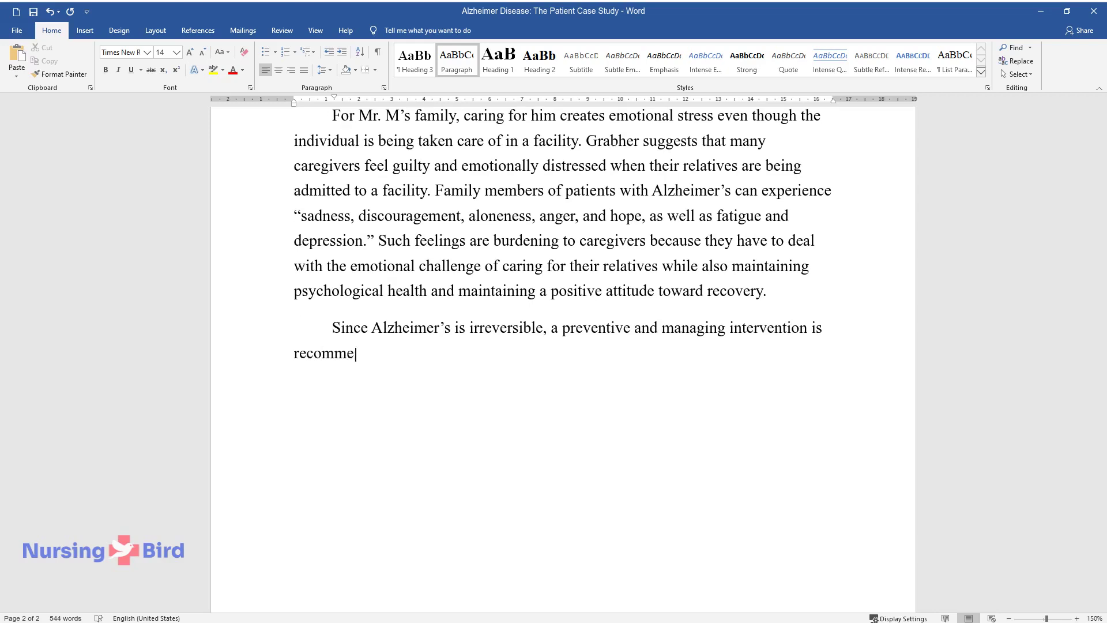
text(e family)
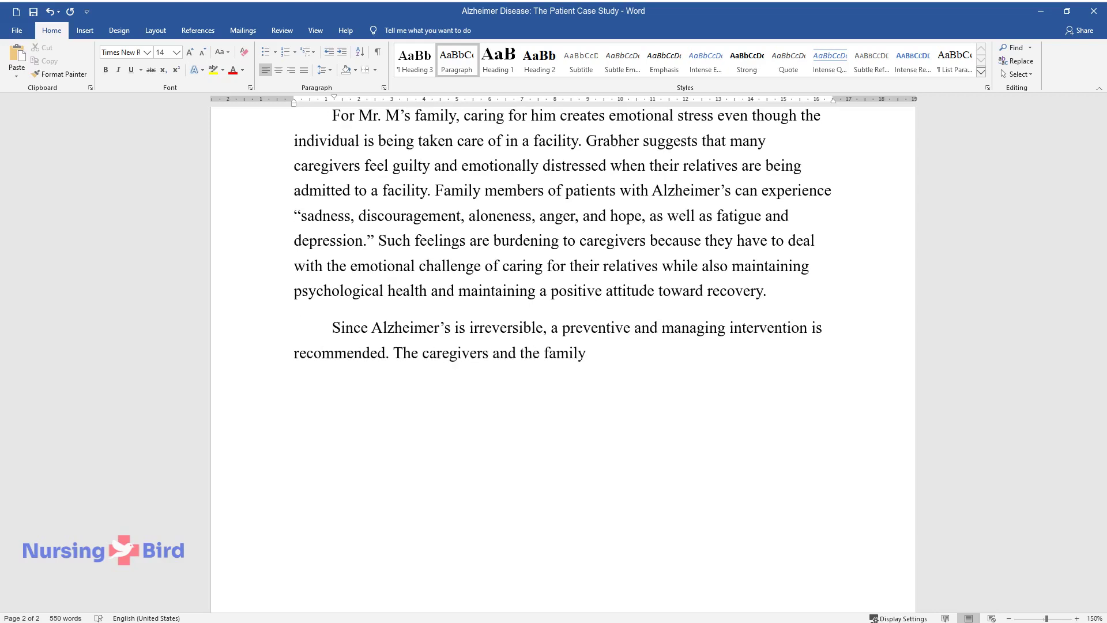
text( must avoid confrontations with th)
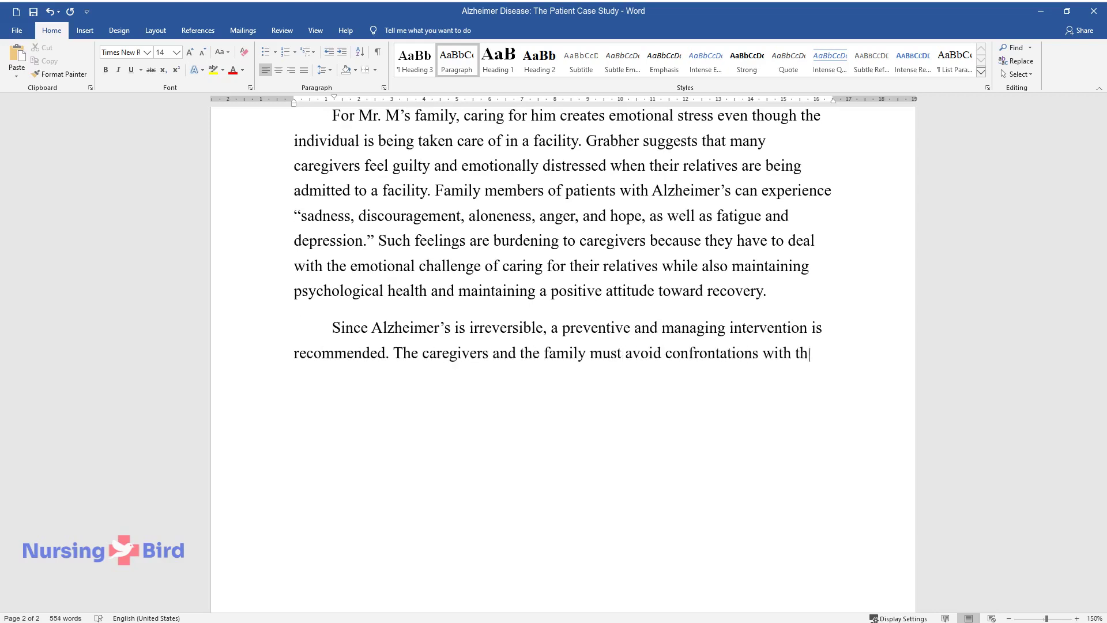
text(e patient that may lead to)
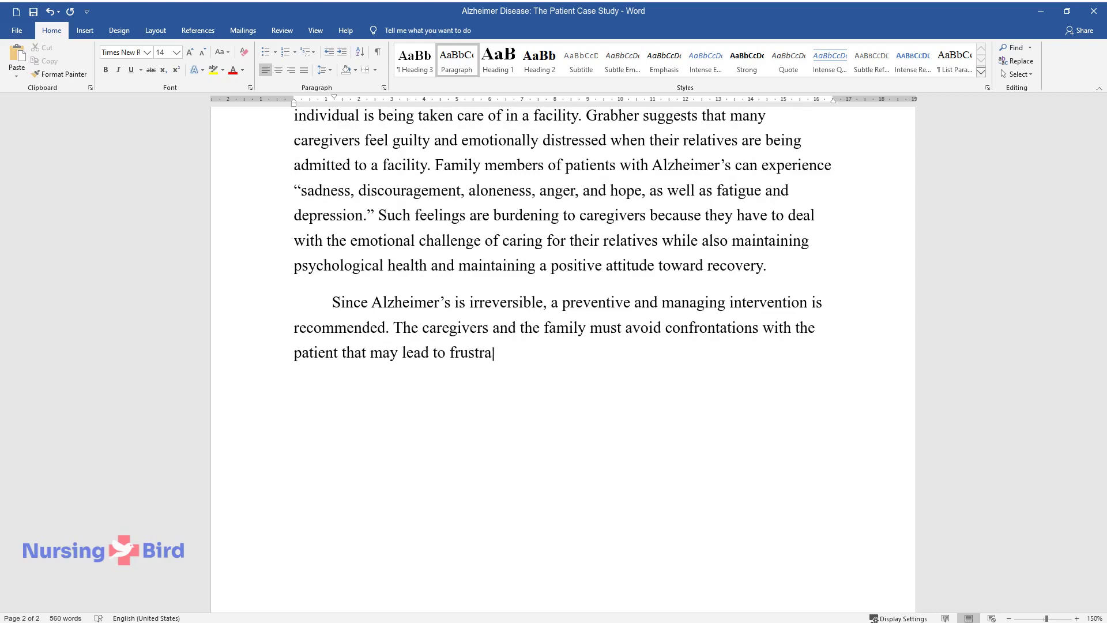
text( frustration and emotional distress. In cas)
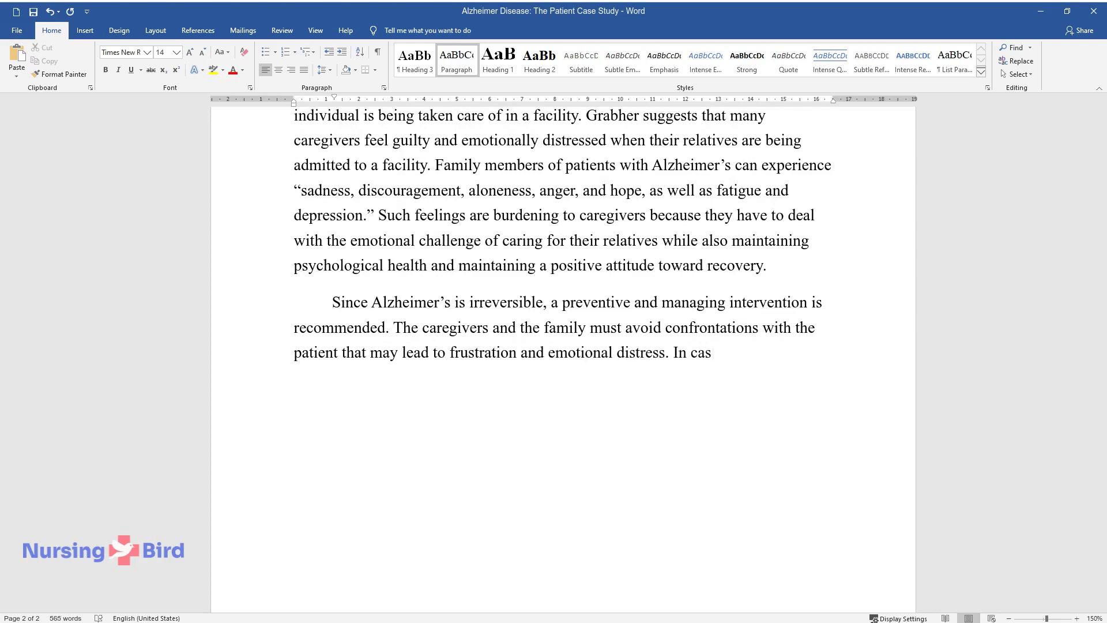
text(e Mr. M becomes aggressive and upse)
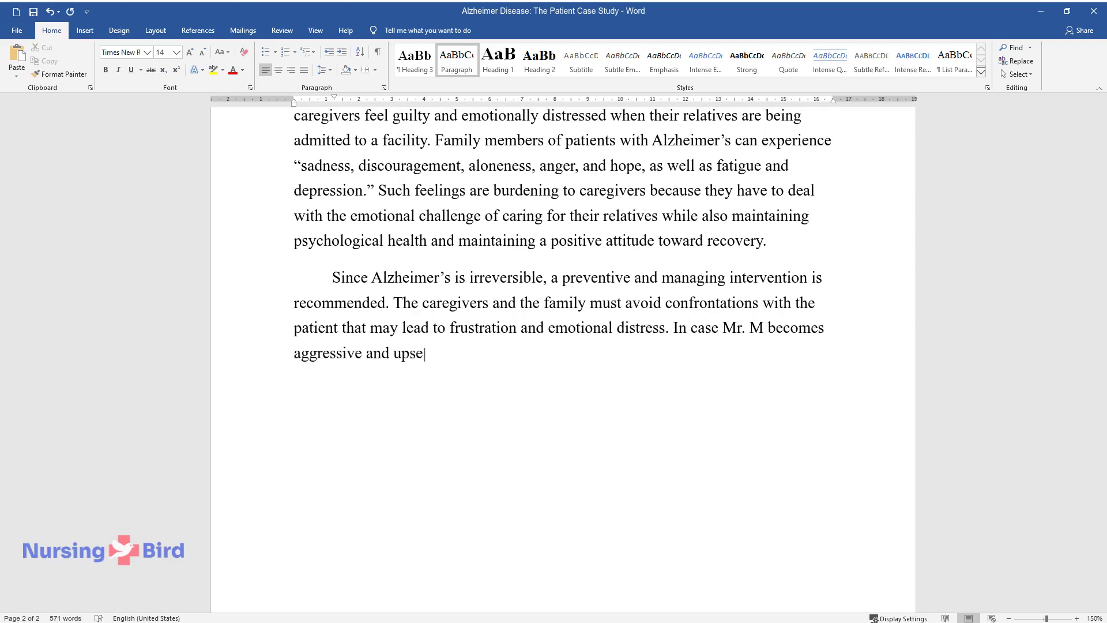
text(t, his caretakers should be calm a)
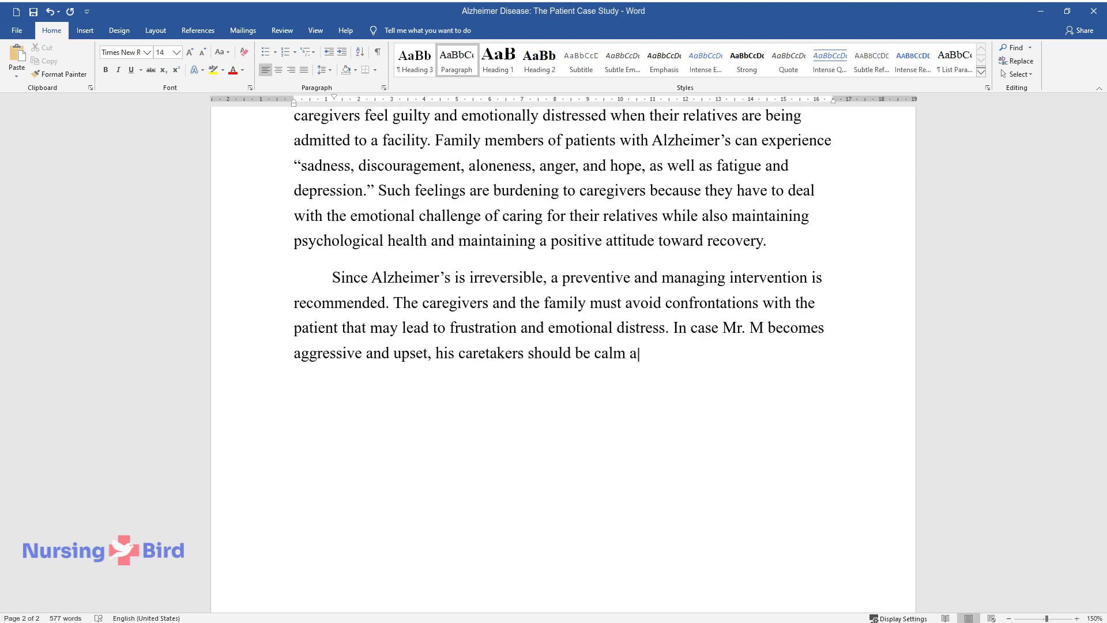
text(nd supportive, with the maintenance)
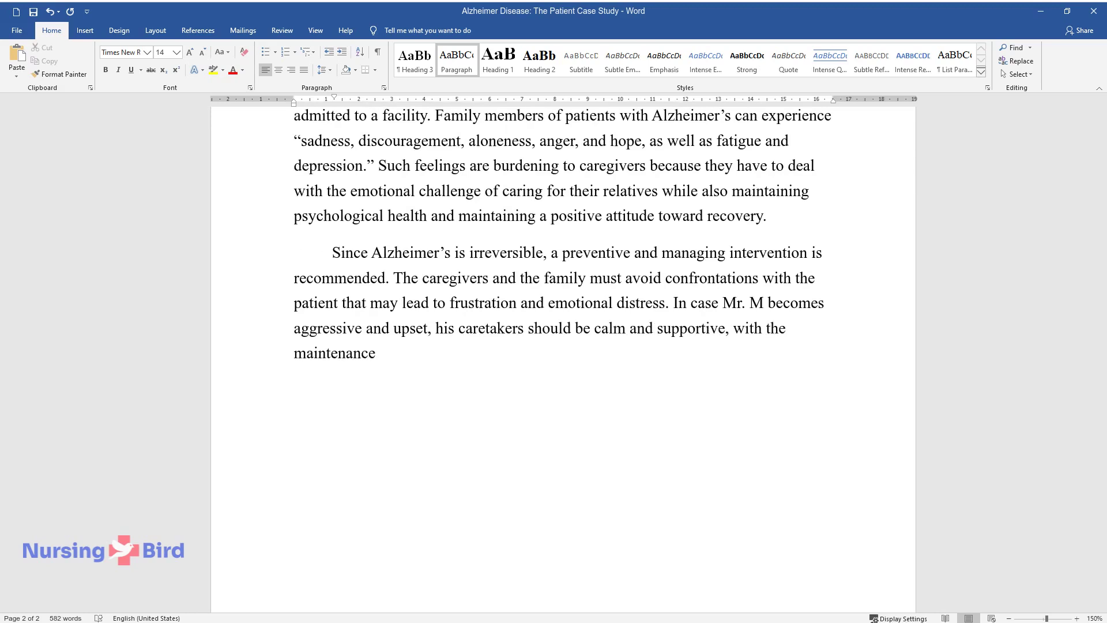
text( of a consistent and safe environm)
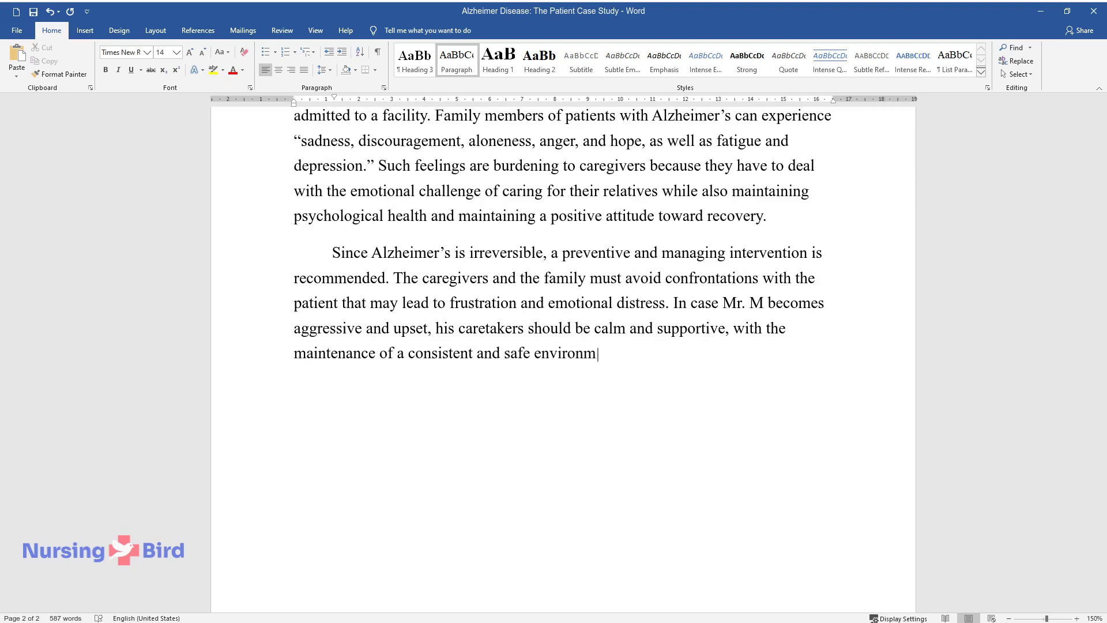
text(ent. To reorient the patient, he sh)
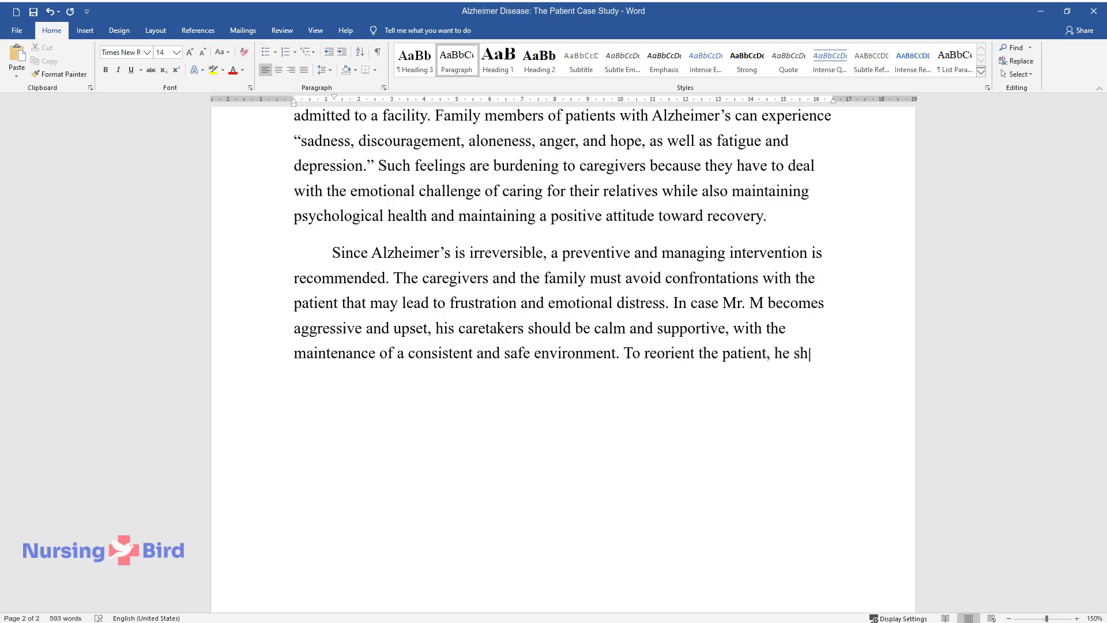
text(ould be provided with frequent cue)
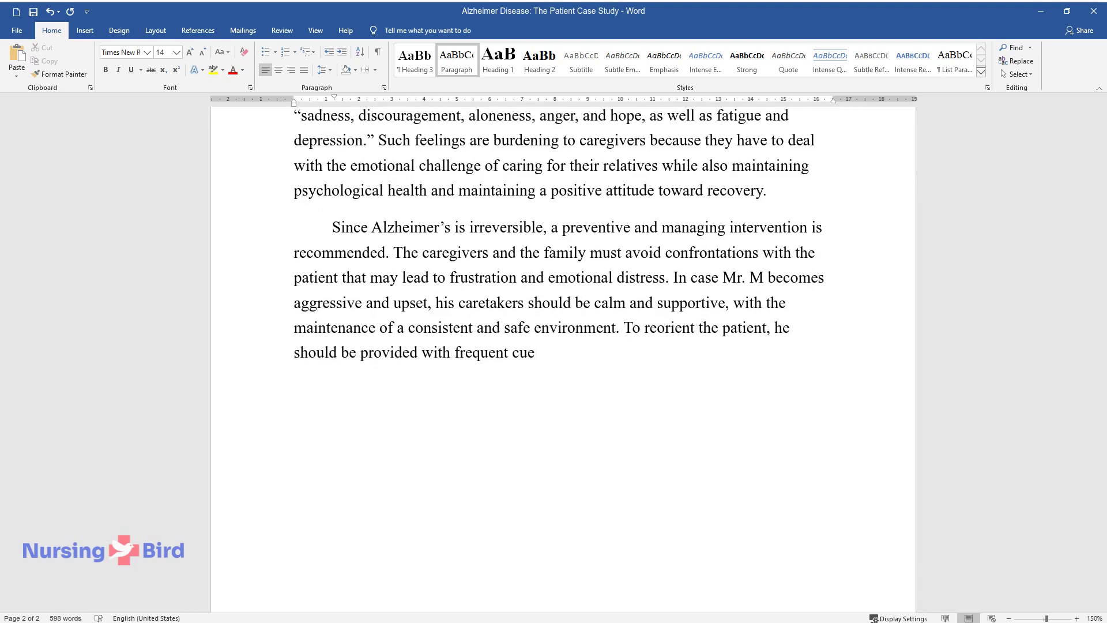
text(s and reminders to reorient him. Fu)
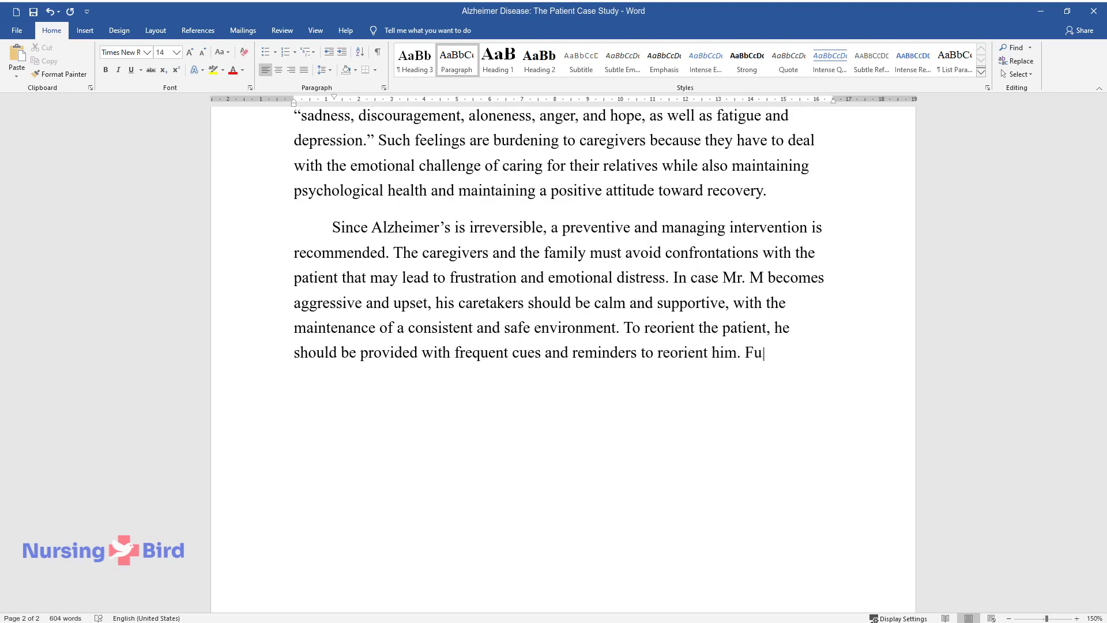
text(rthermore, the expectations for th)
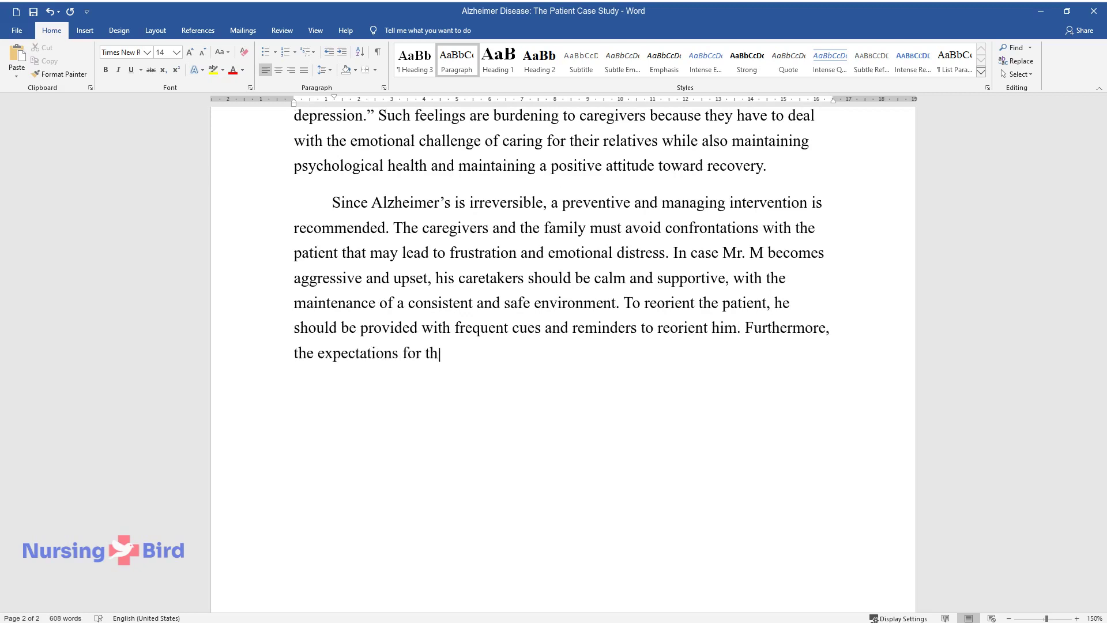
text(e patient should be readjusted as h)
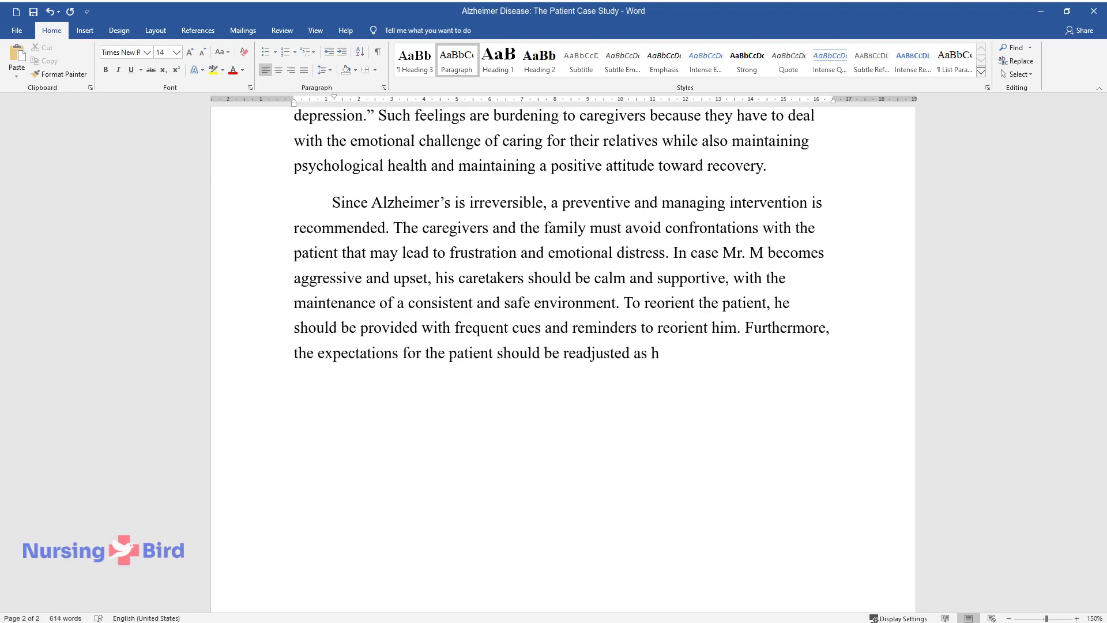
text(e declines in memory and capacity.)
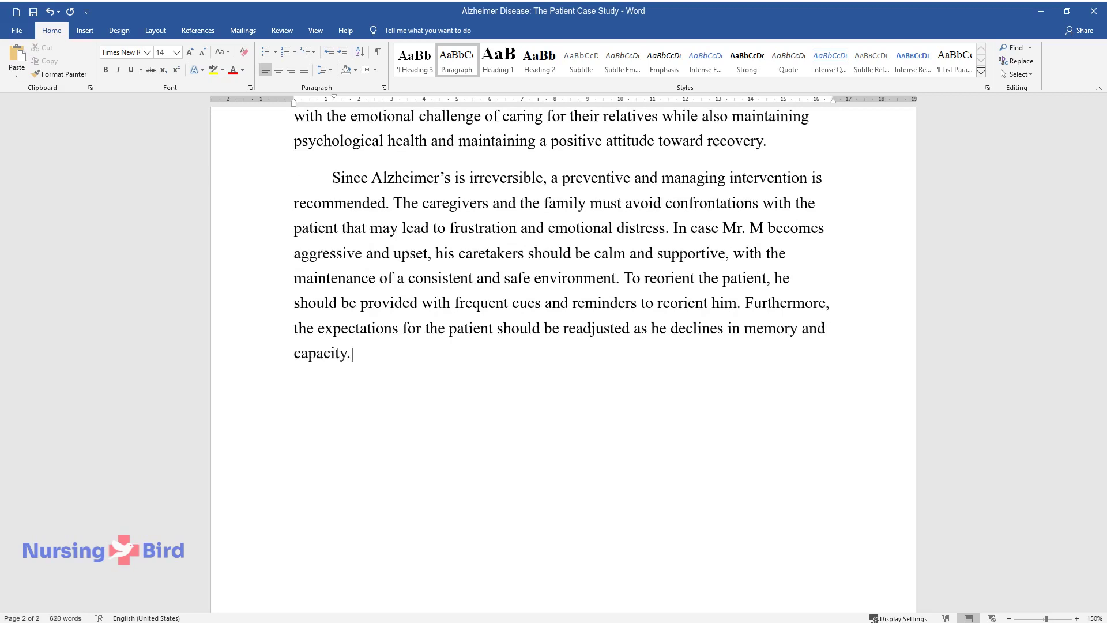
text( The key to a successful interventi)
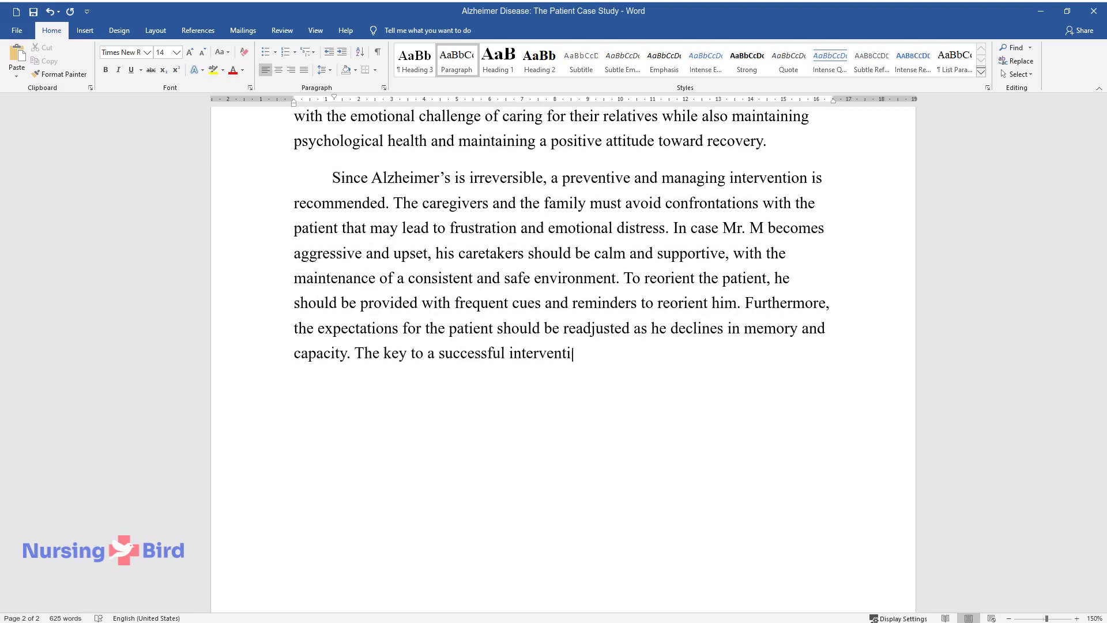
text(on is creating a positive and supp)
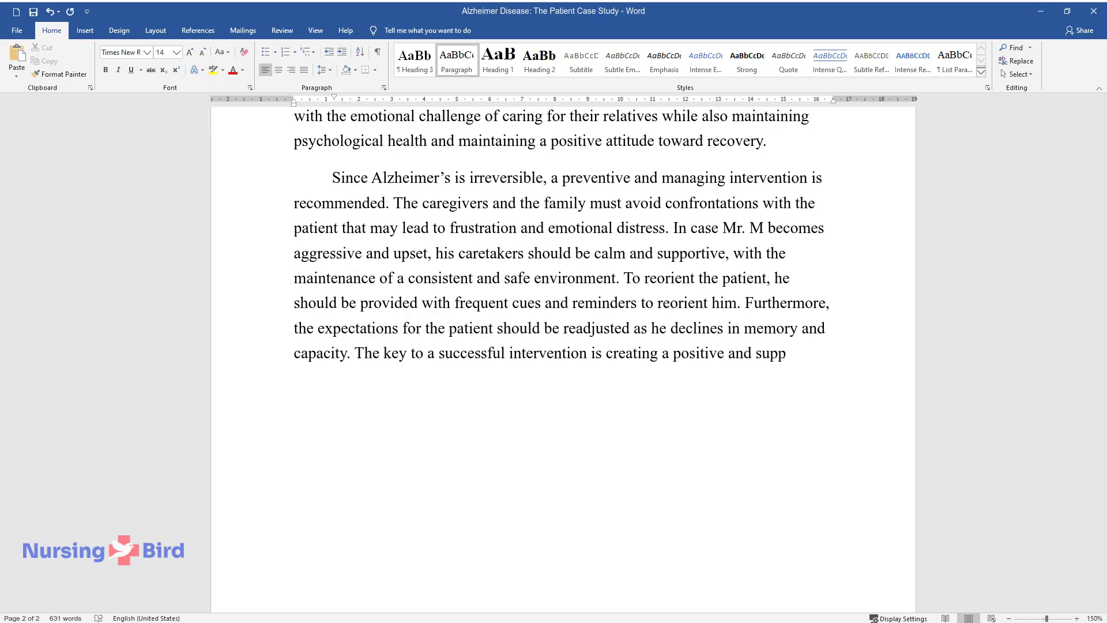
text(ortive setting fo)
text(r Mr. M to encoura)
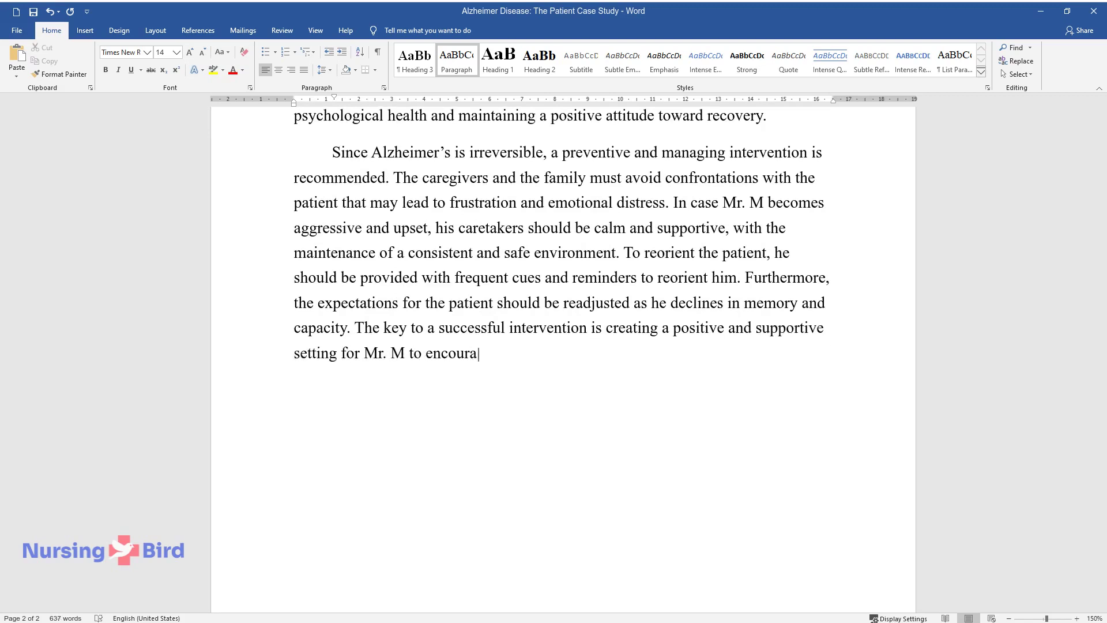
text(ge as much independence as possibl)
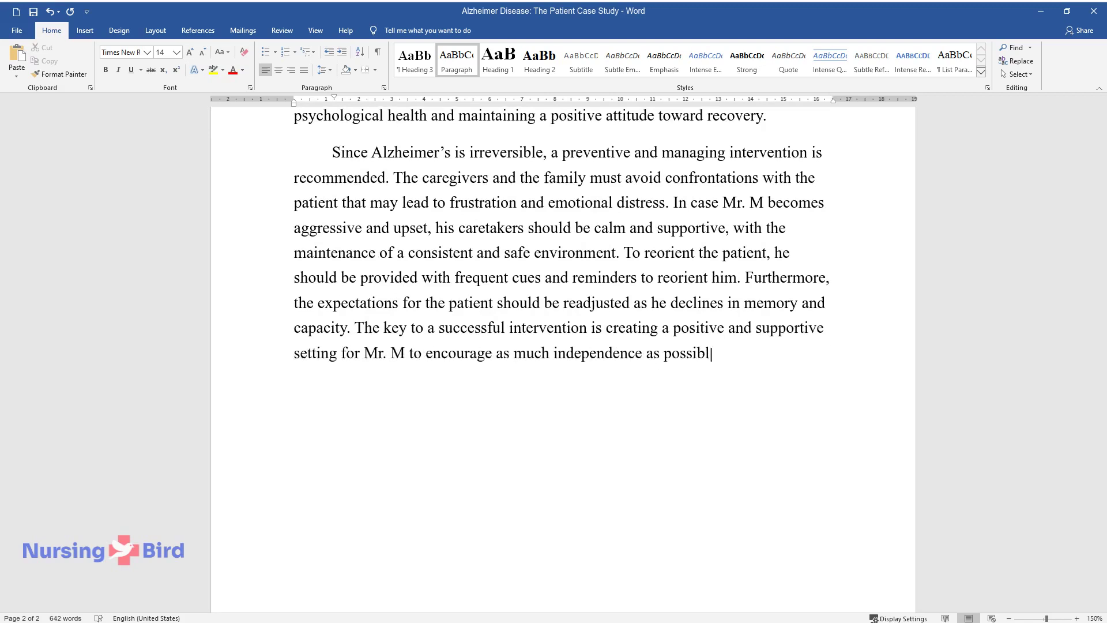
text(e and allow enough room to)
text( allow h)
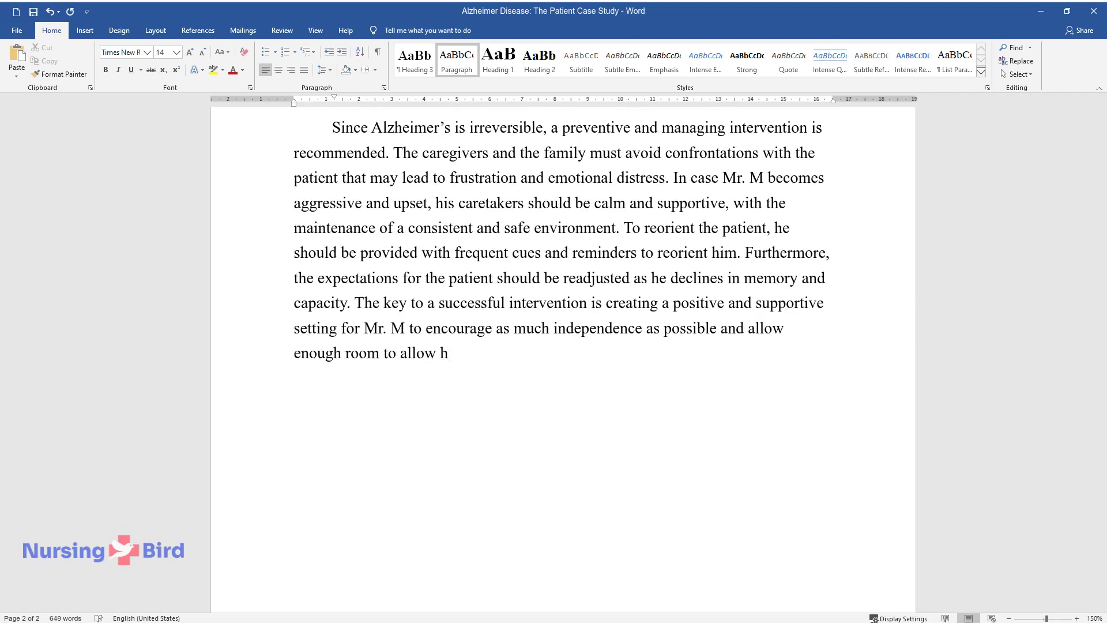
text(im to perform tasks calmly.)
key(Return)
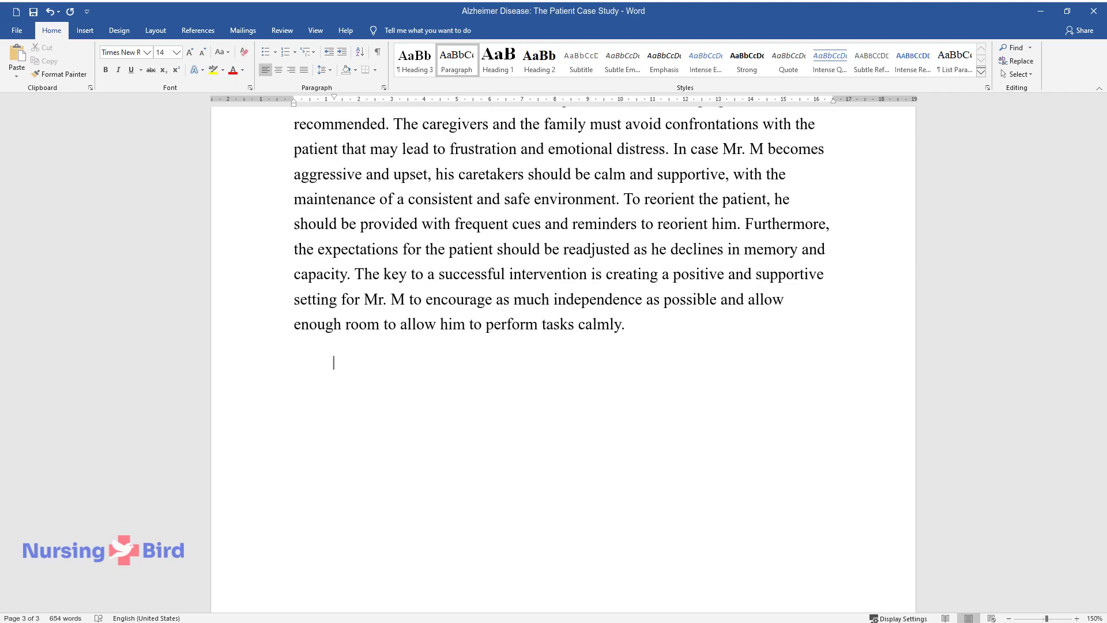
Step: Start the paragraph 'The potential issues associated with Alzheimer's…', covering hypertension, temperature and flu/pneumonia risk
text(The potential issues a)
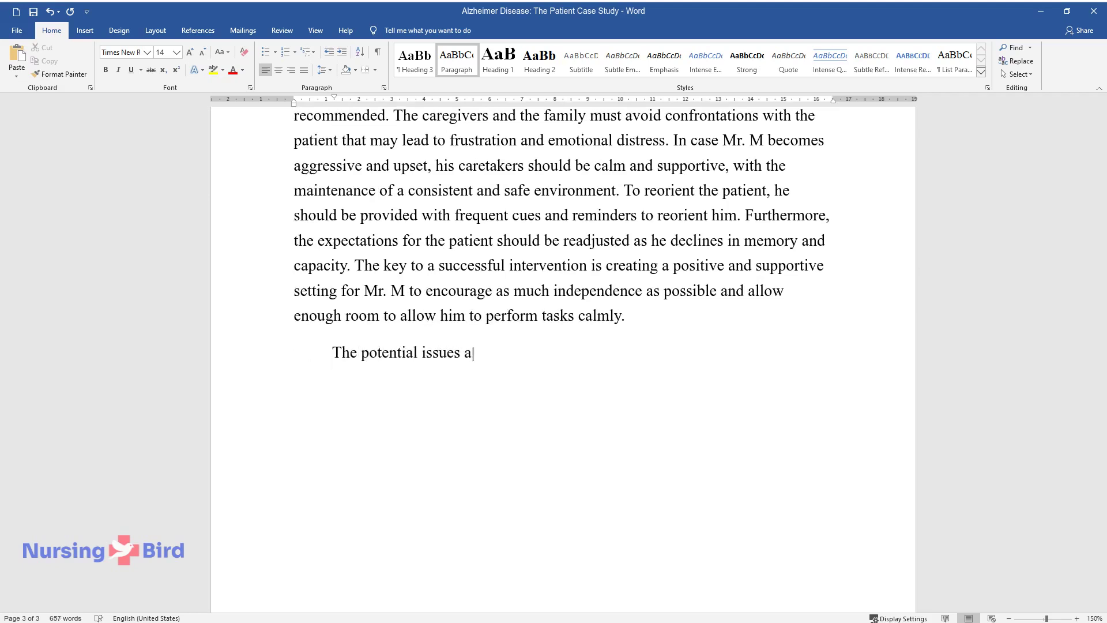
text(ssociated with Alzheimer's)
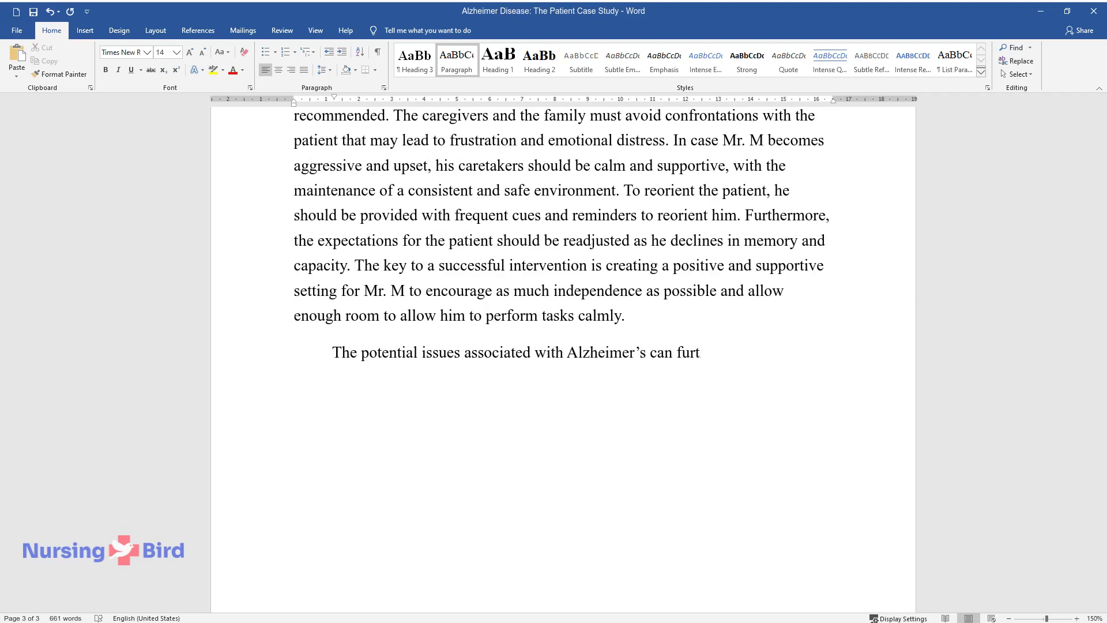
text( can further deteriorate the health)
text( of the )
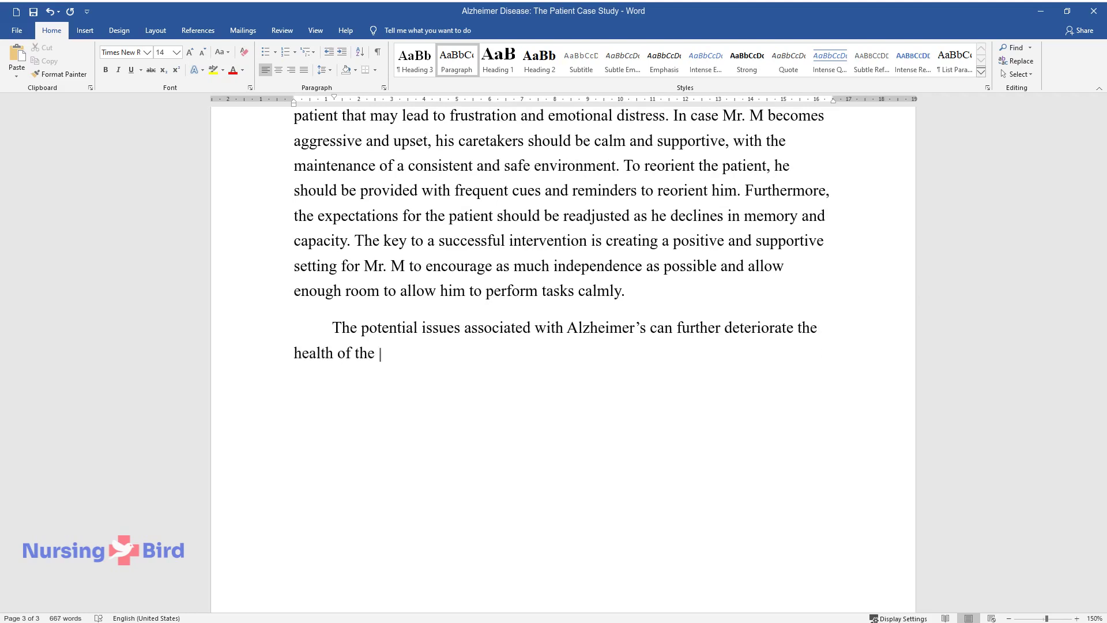
text(patient. Blood circulation problems)
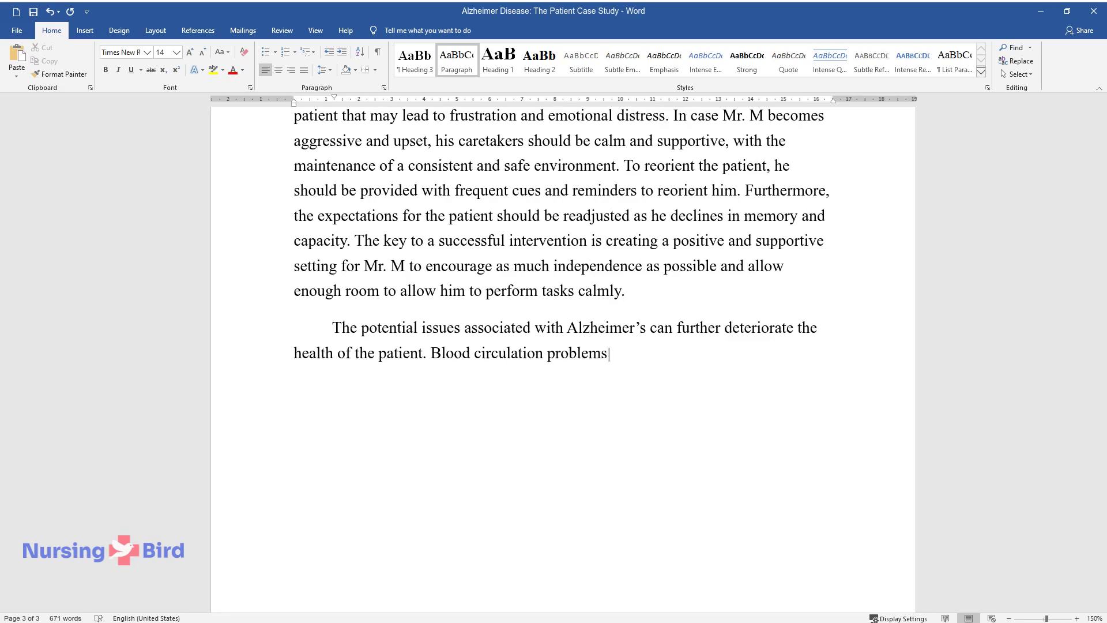
text(to the pa)
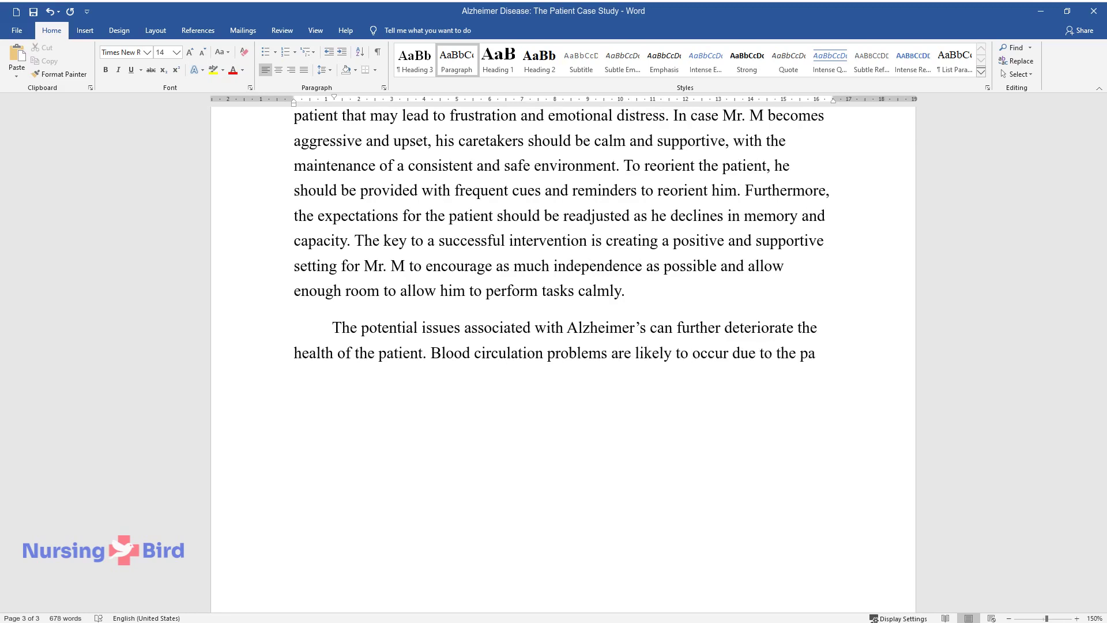
text(tient)
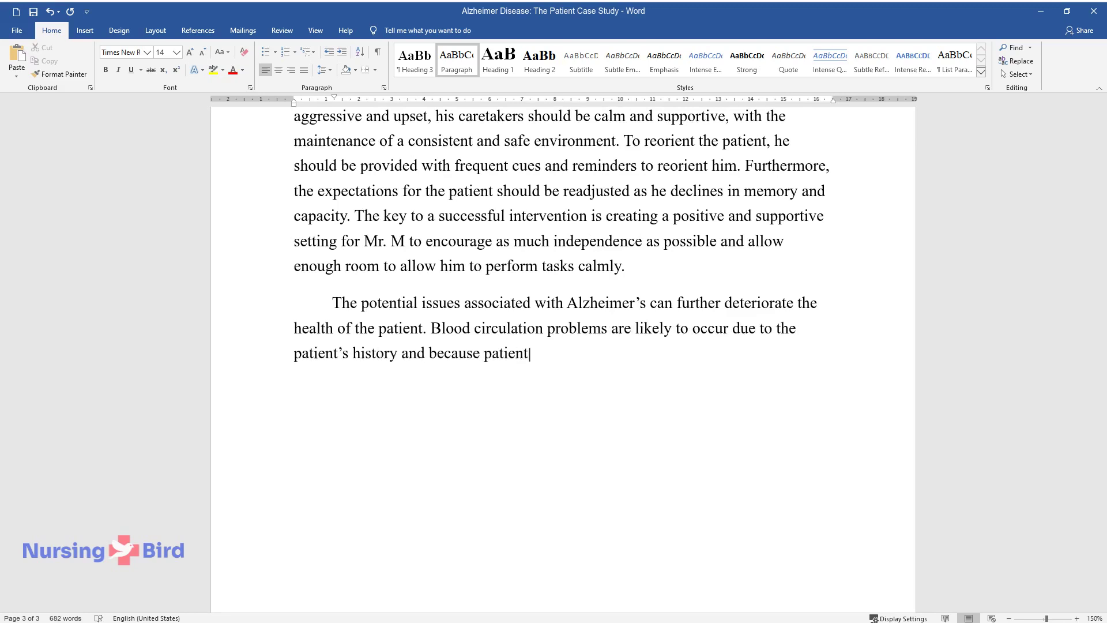
text('s history and because patients with AD are more likely to have )
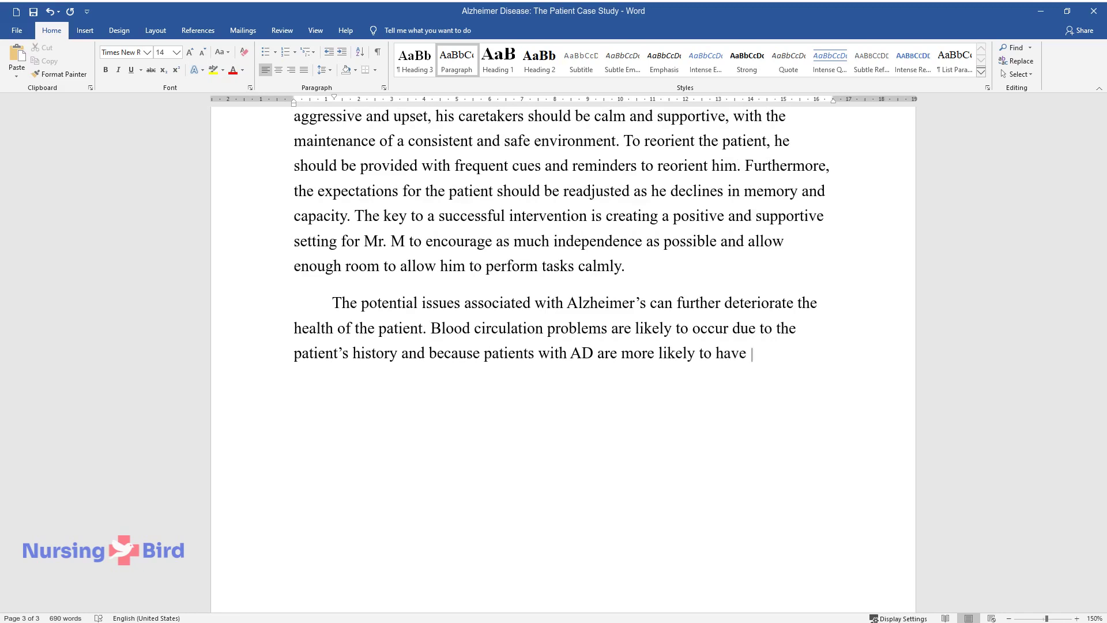
text(hypertension than the rest of the p)
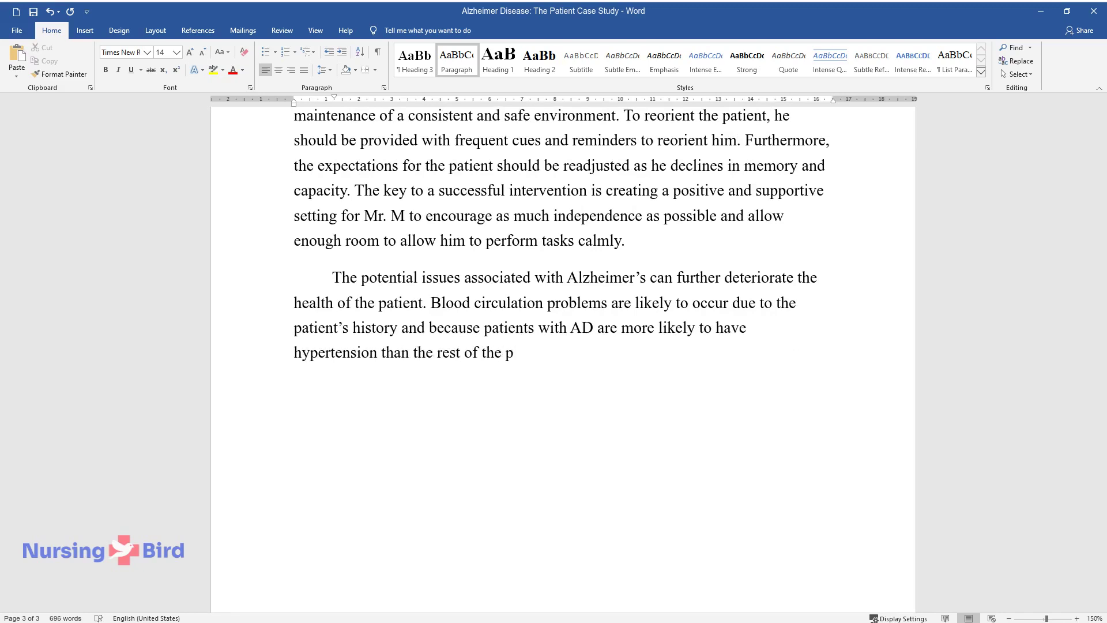
text(opulation. Mr. M's body temperatur)
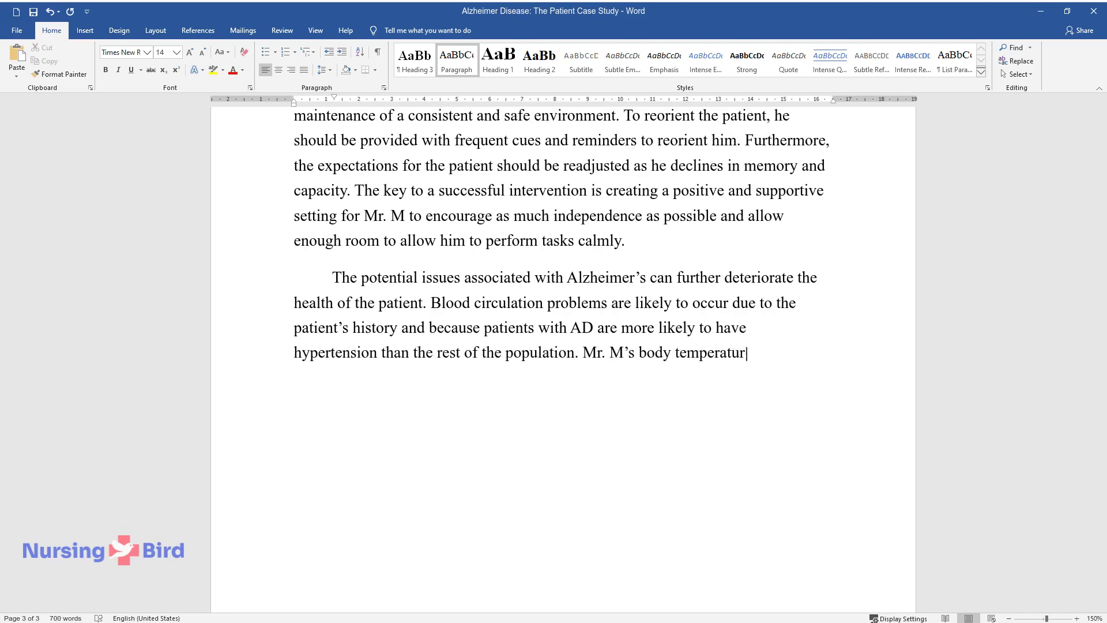
text(e, based on objective data, has inc)
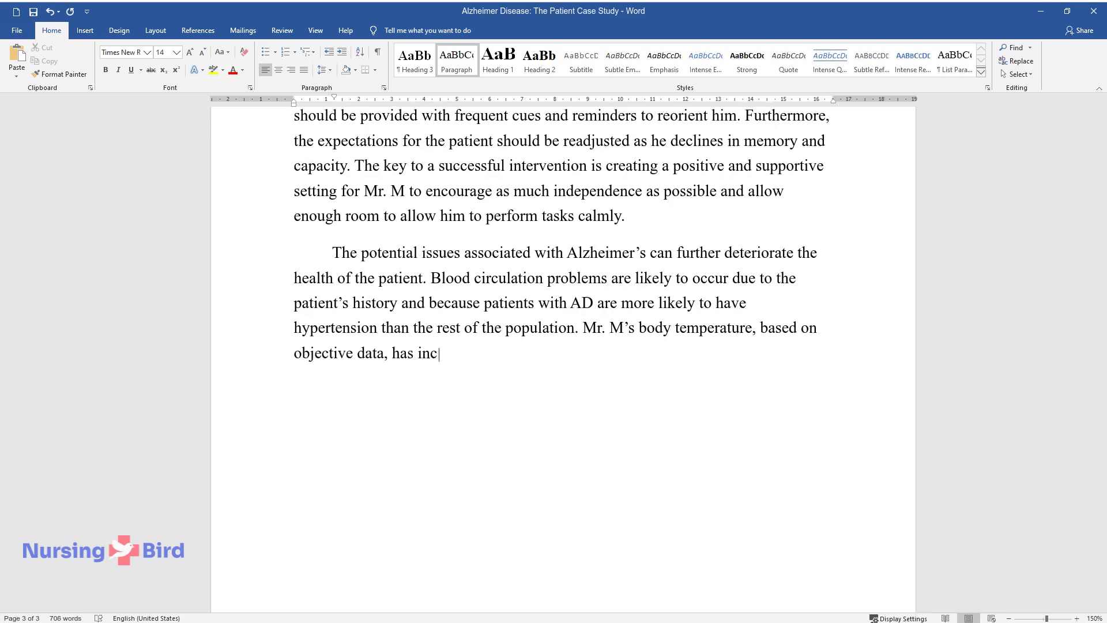
text(reased by 0.5 compared to the norm)
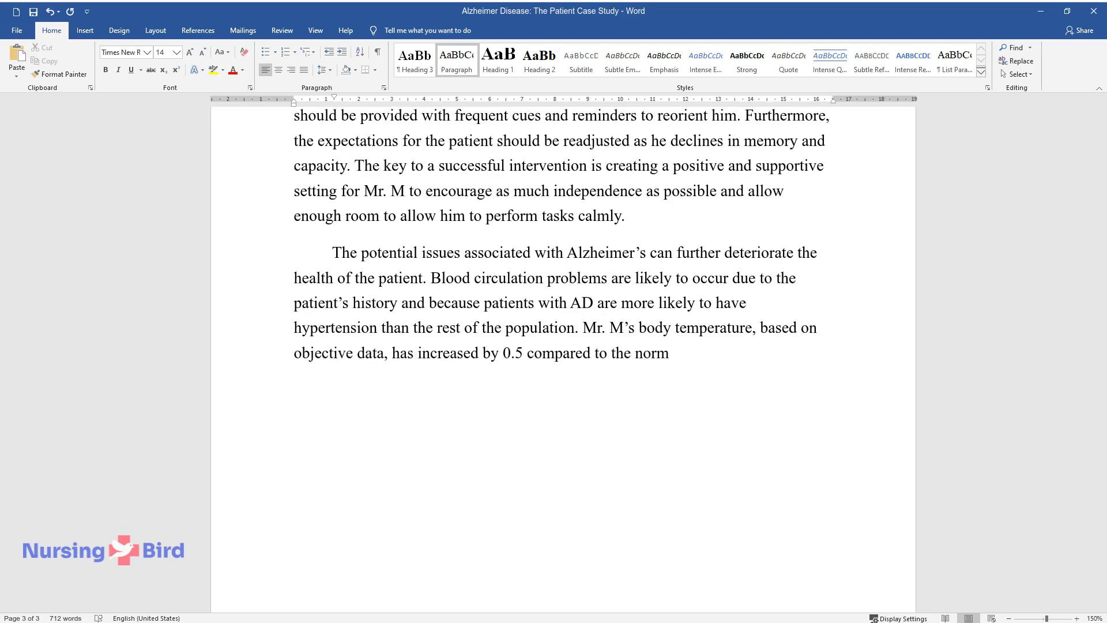
text(, and it is crucial to ensure that he does n)
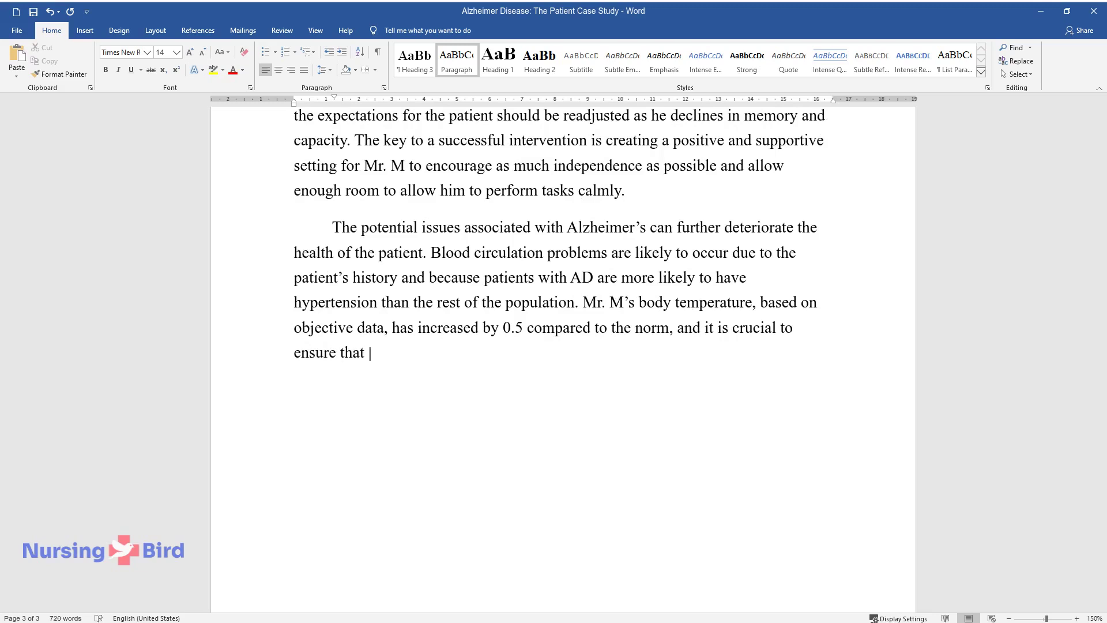
text(ot get flu or pneumonia b)
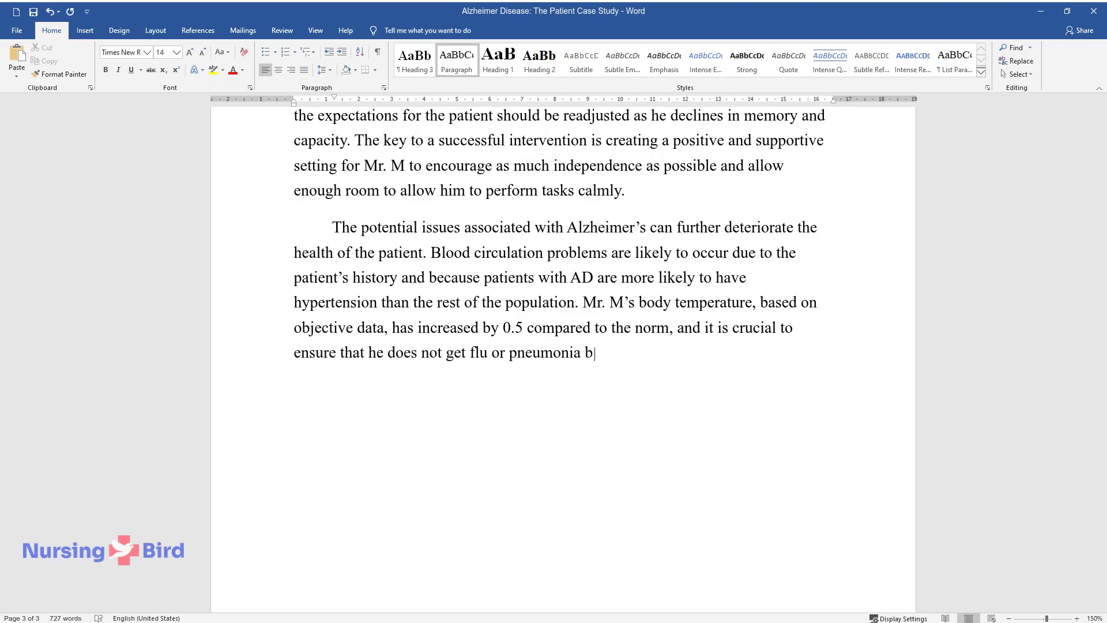
text(ecause of the risks of comorbiditie)
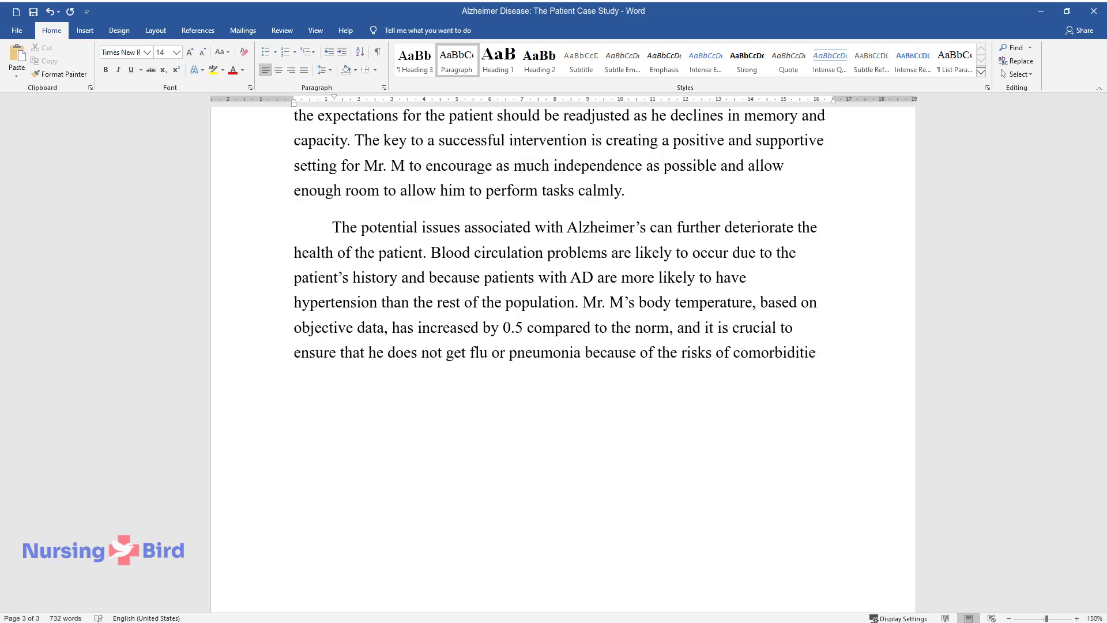
text(s in older patients with AD. Anoth)
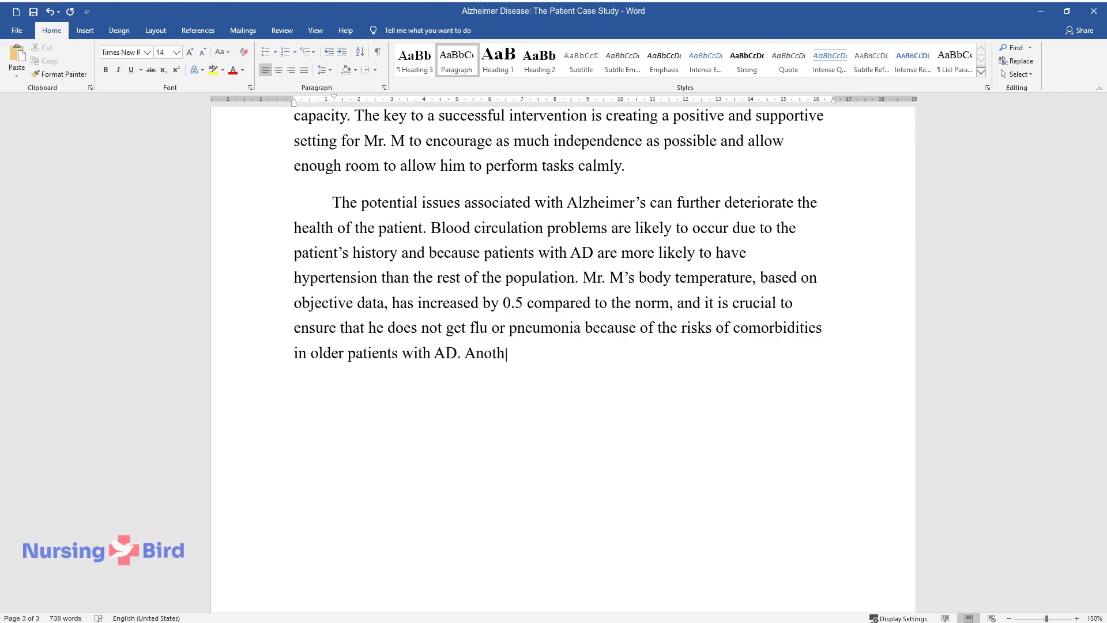
text(er potential issue is the increased)
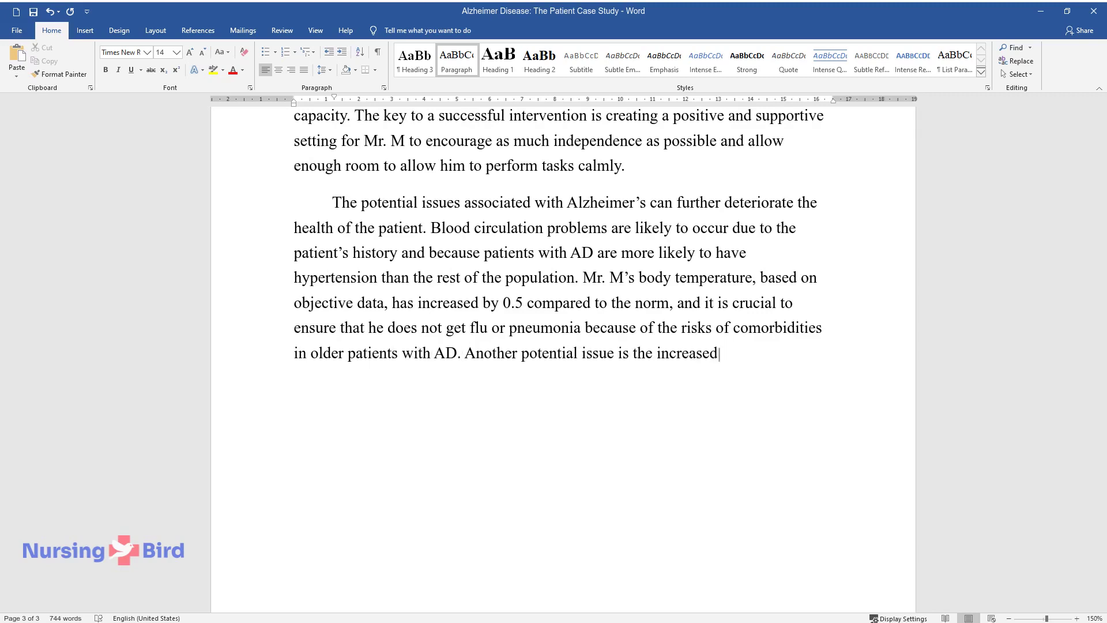
text( likelihood of falls, which are da)
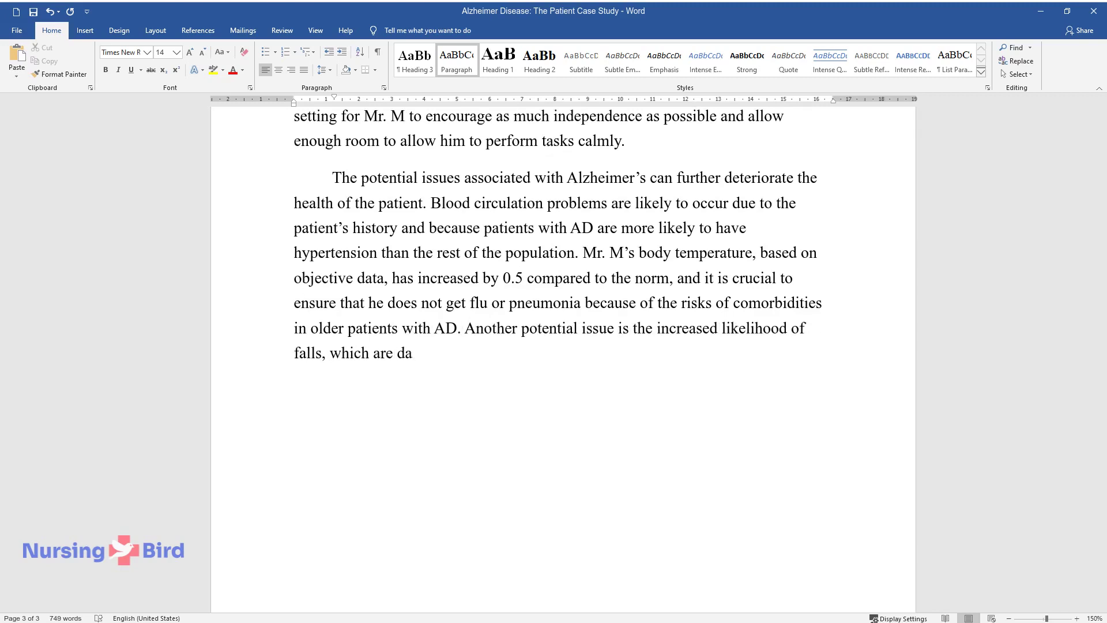
text(ngerous individuals aged 70. The)
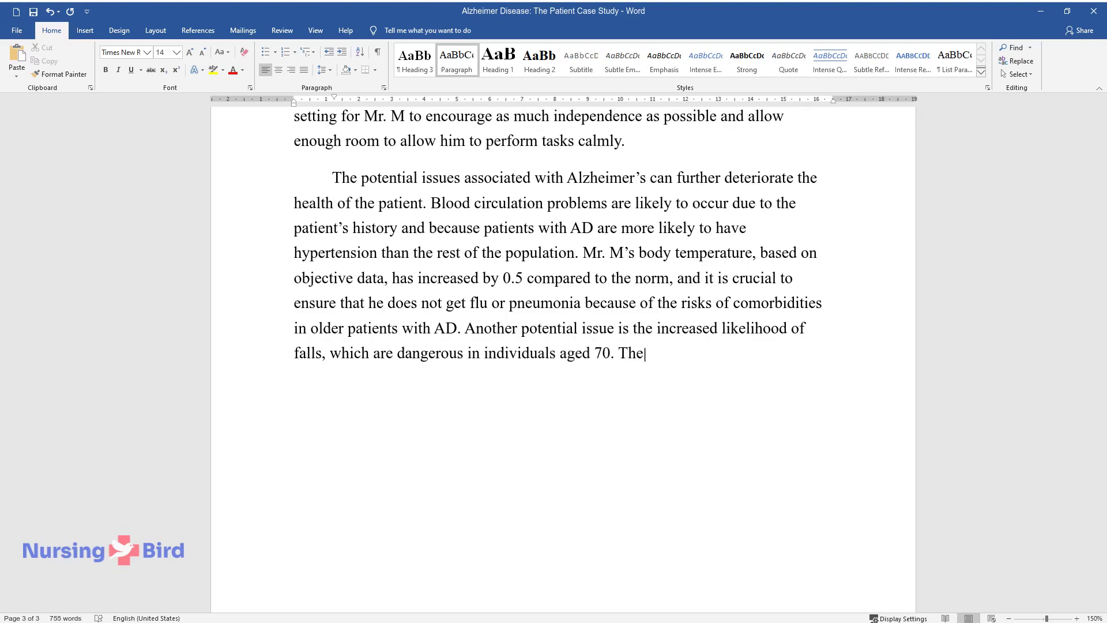
text( risk of falls increases as Alzhei)
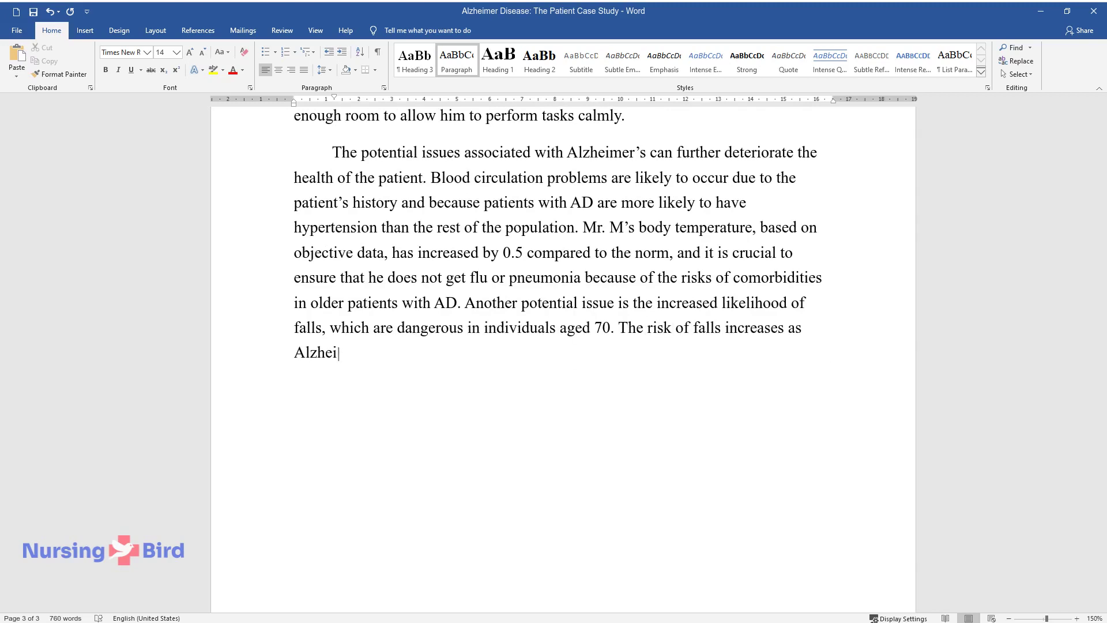
text(mer's deteriorates; the pe)
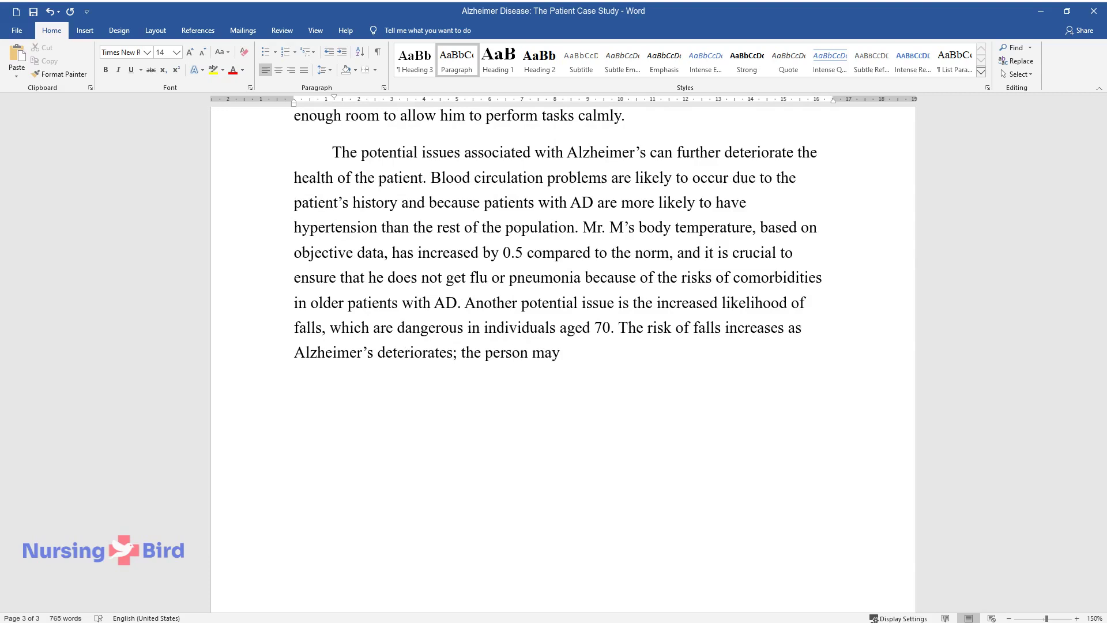
text(rson may have issues walking and keeping th)
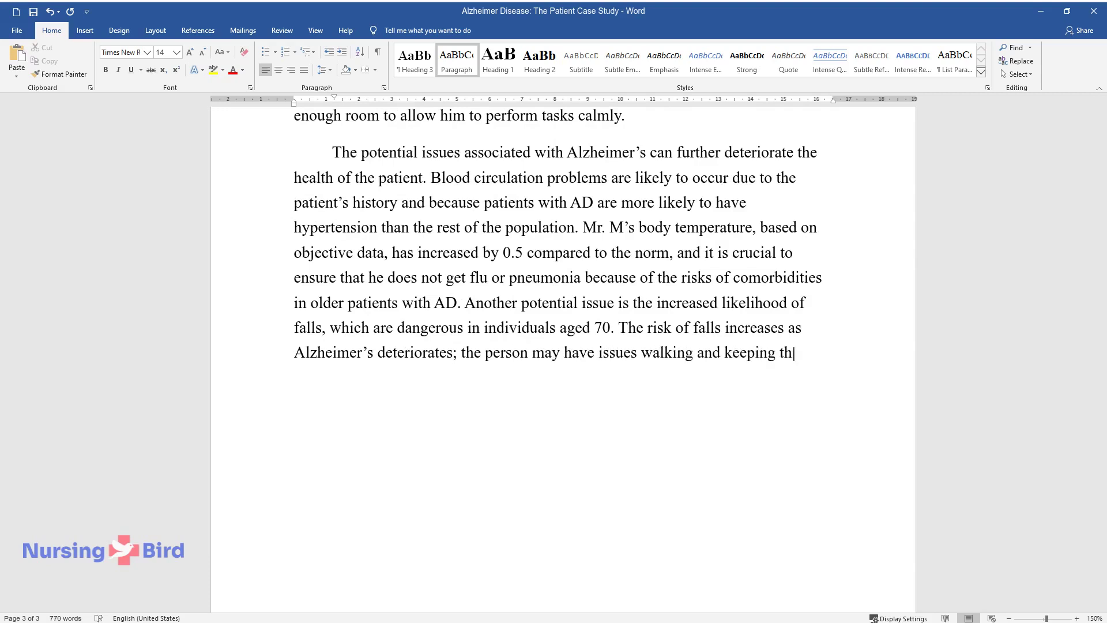
text(eir balance, and the changes in the)
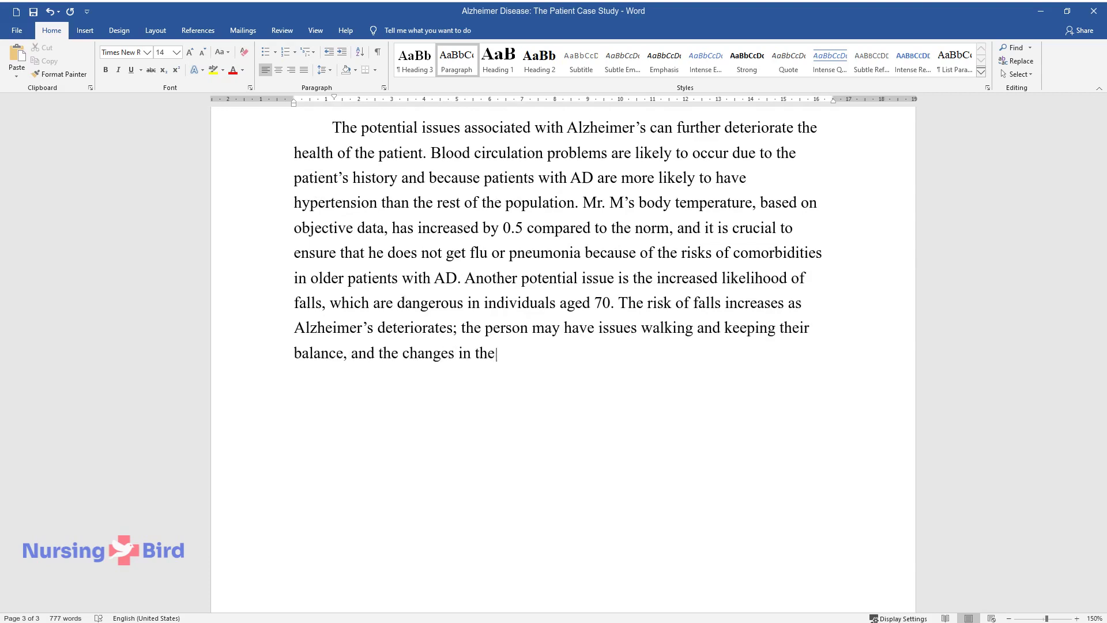
text( depth of perception can hinder th)
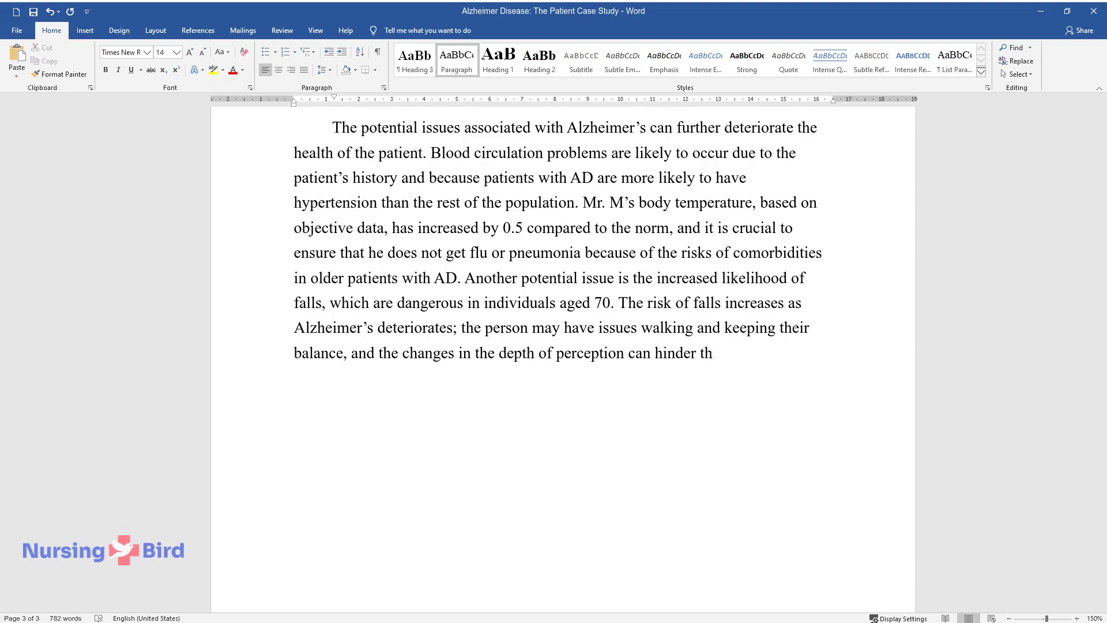
text(e capacity to understand distances)
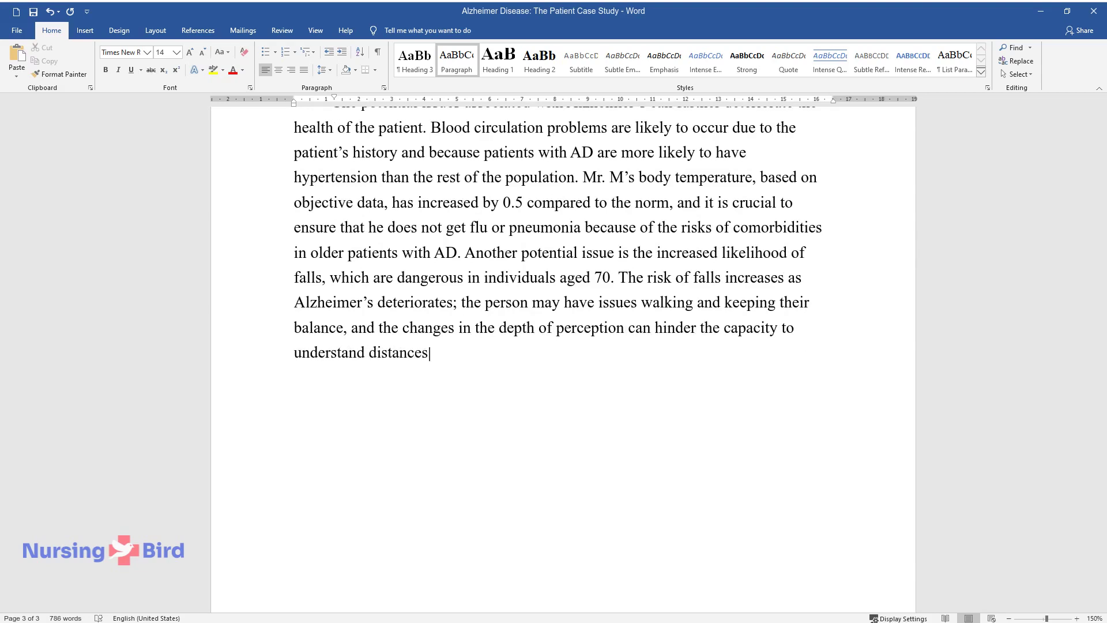
text(. The final potential problem that )
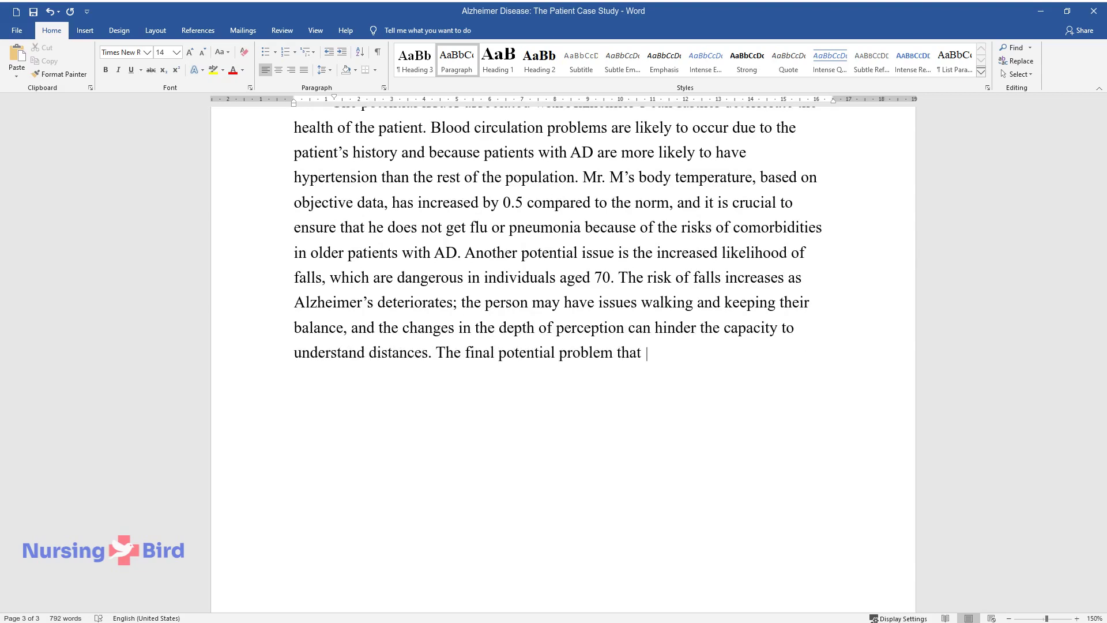
text(Mr. M may face is the further dete)
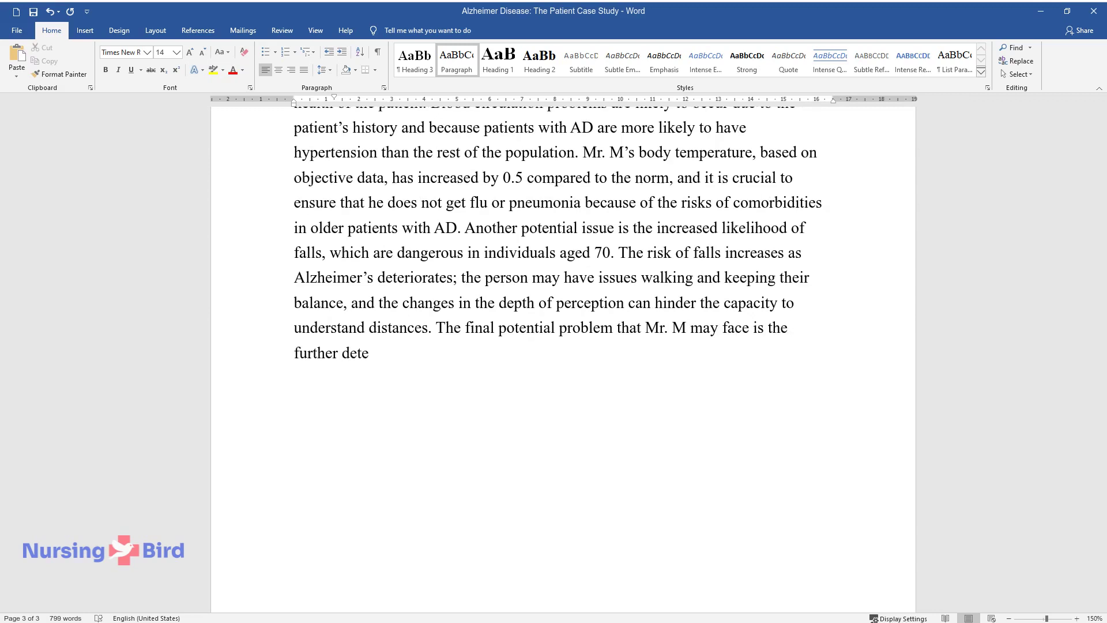
text(rioration of his health. AD can pro)
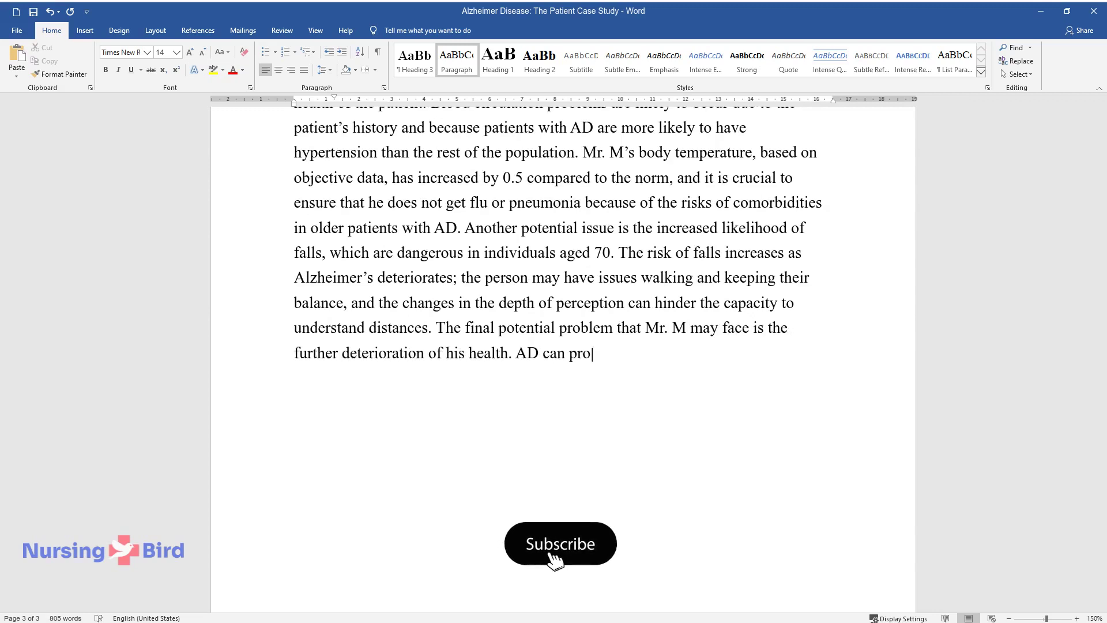
text(gress and damage the brain, leadin)
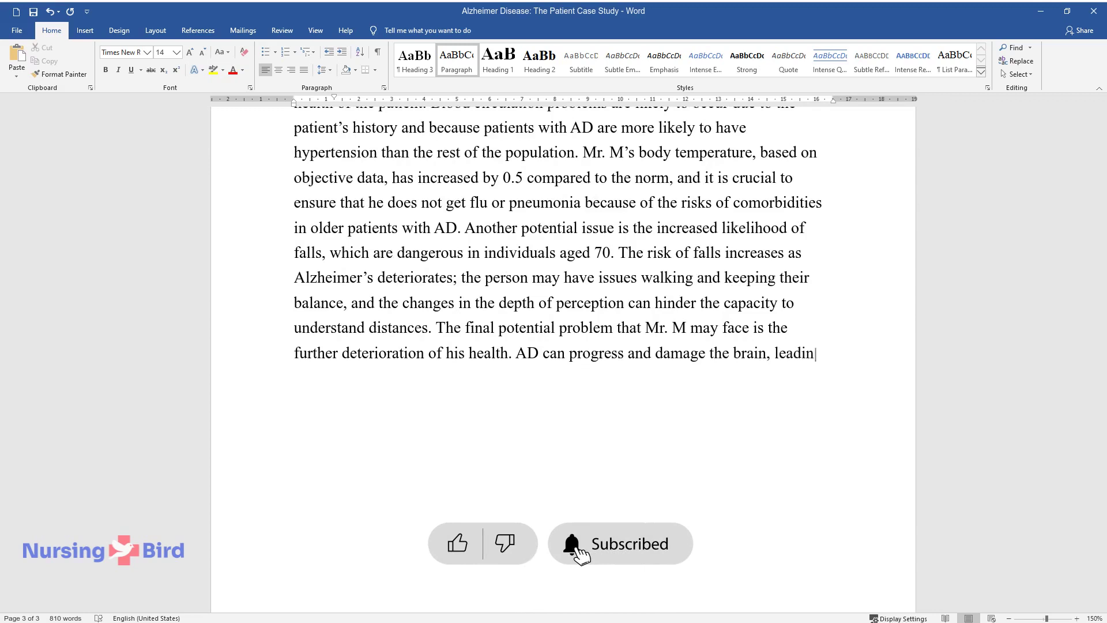
text(g to the complete loss of memory, thinking, and other functio)
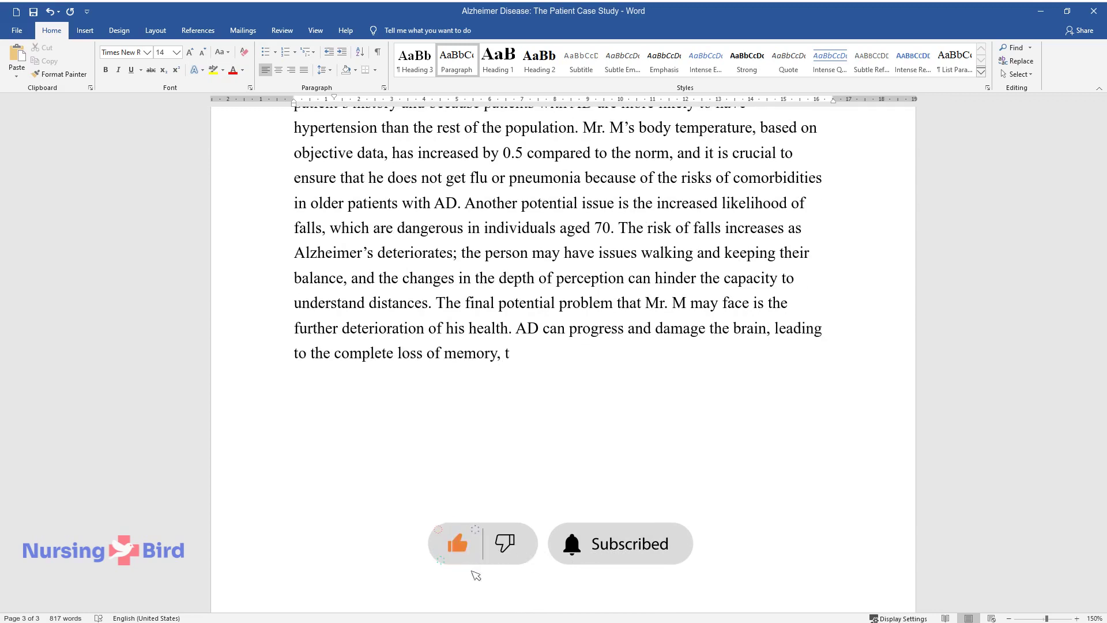
text(ns of th)
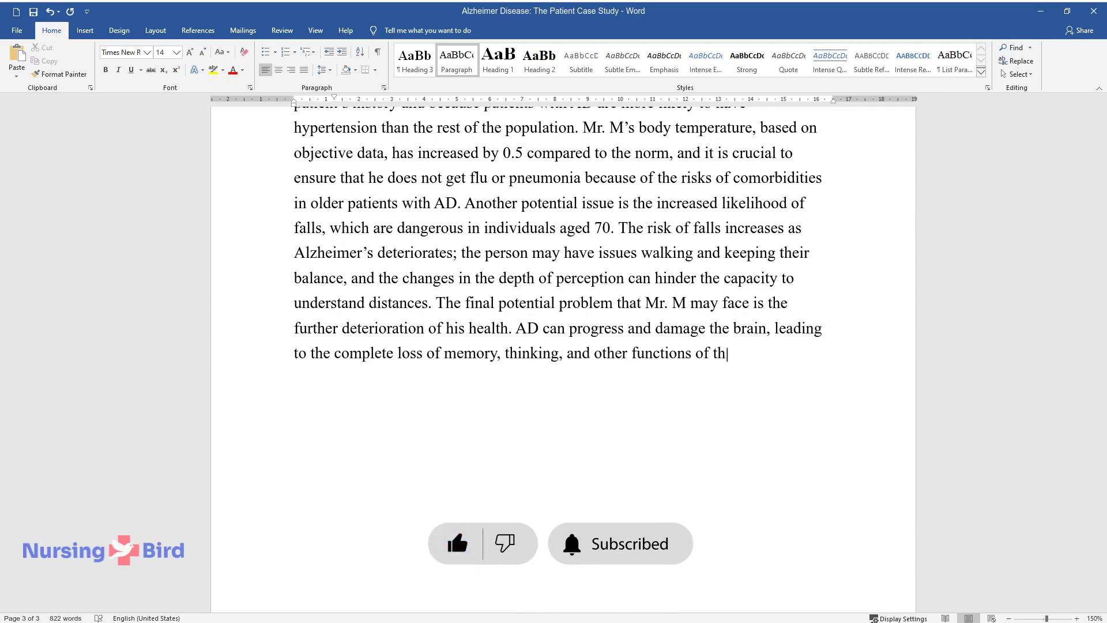